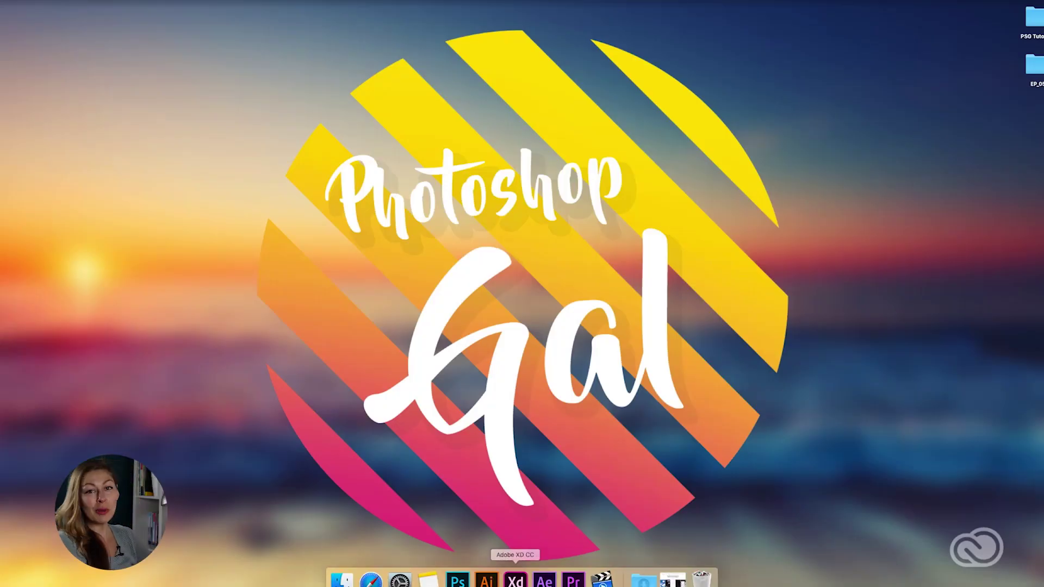
# Launch Adobe XD, create a blank iPhone 6/7/8 document, enlarge its window and enter Prototype mode
pyautogui.click(515, 580)
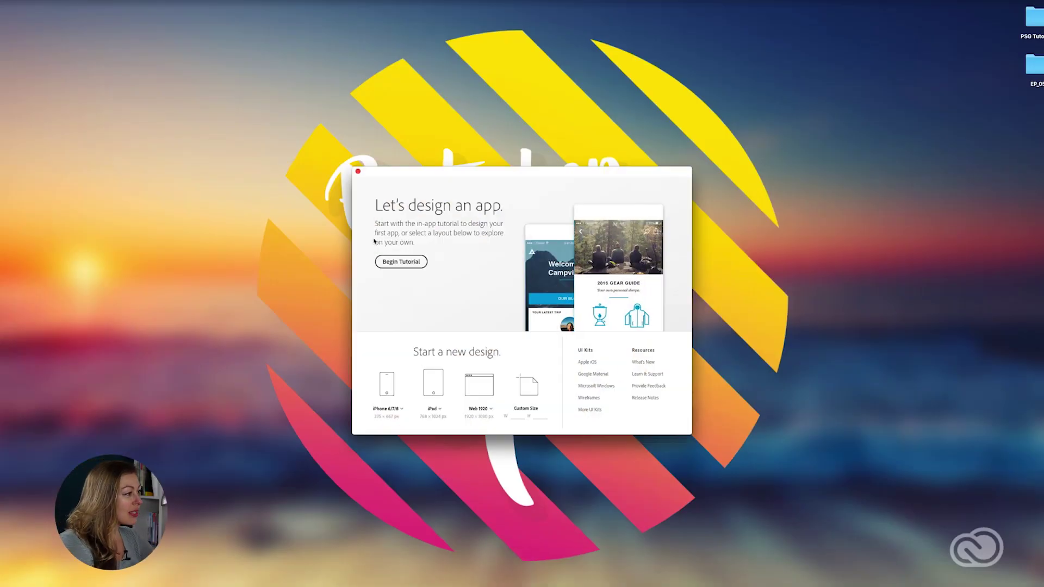
pyautogui.click(386, 384)
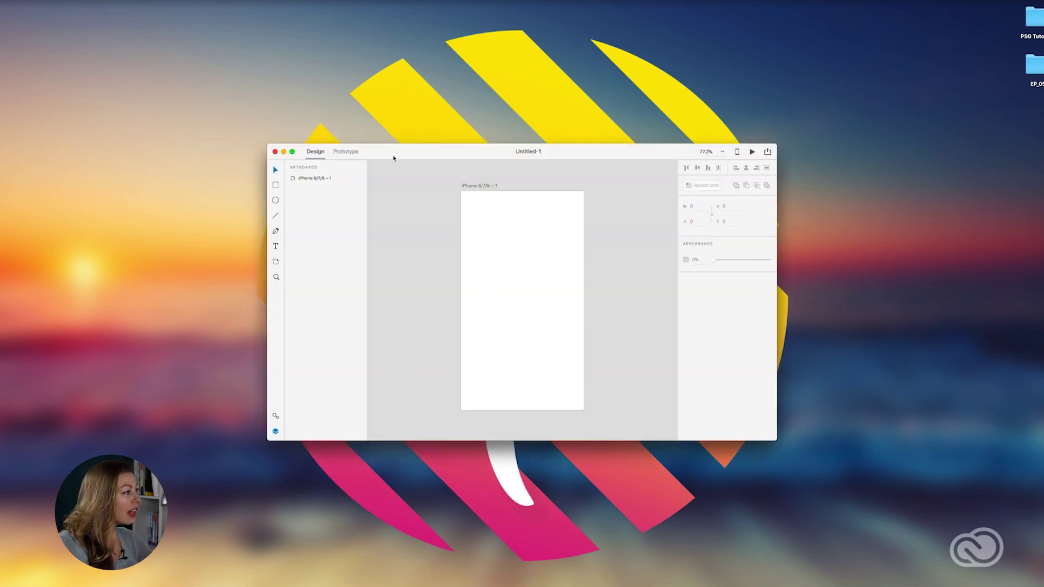
pyautogui.moveTo(394, 159); pyautogui.dragTo(354, 87)
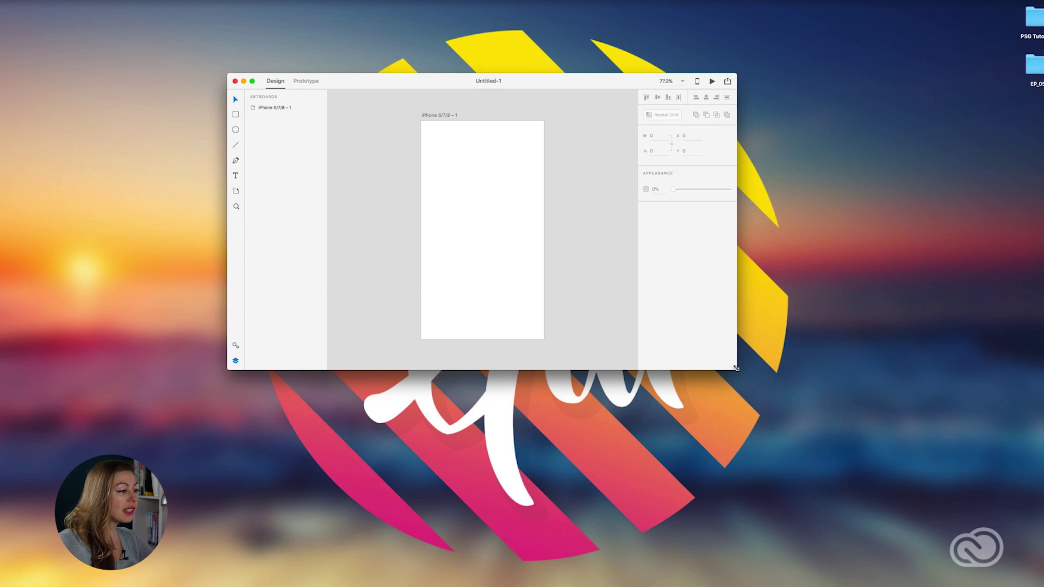
pyautogui.moveTo(736, 370); pyautogui.dragTo(884, 498)
pyautogui.click(306, 81)
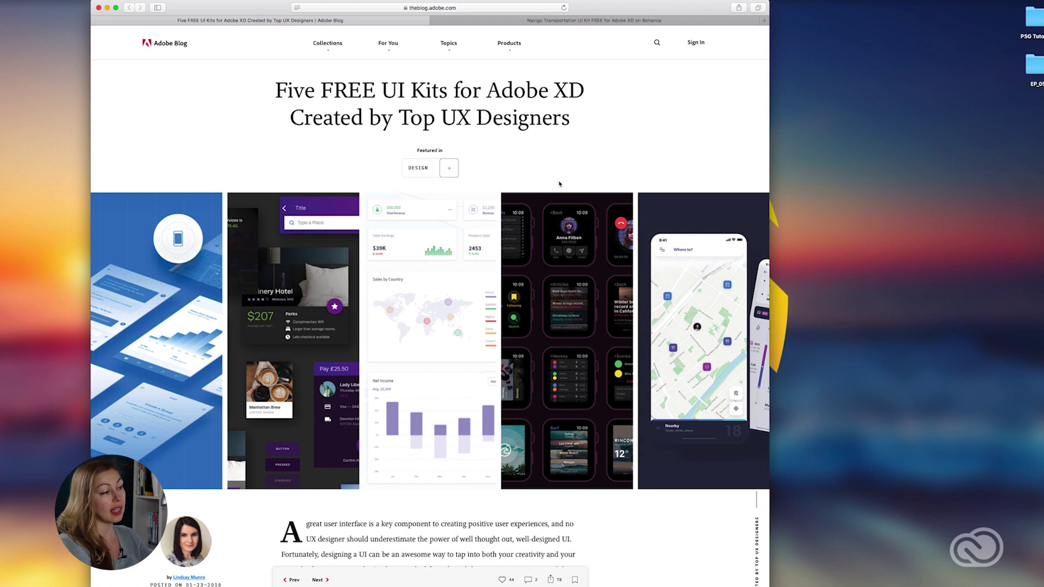
# Scroll through the Adobe Blog article on five free UI kits for Adobe XD
pyautogui.scroll(-15, 550, 185)
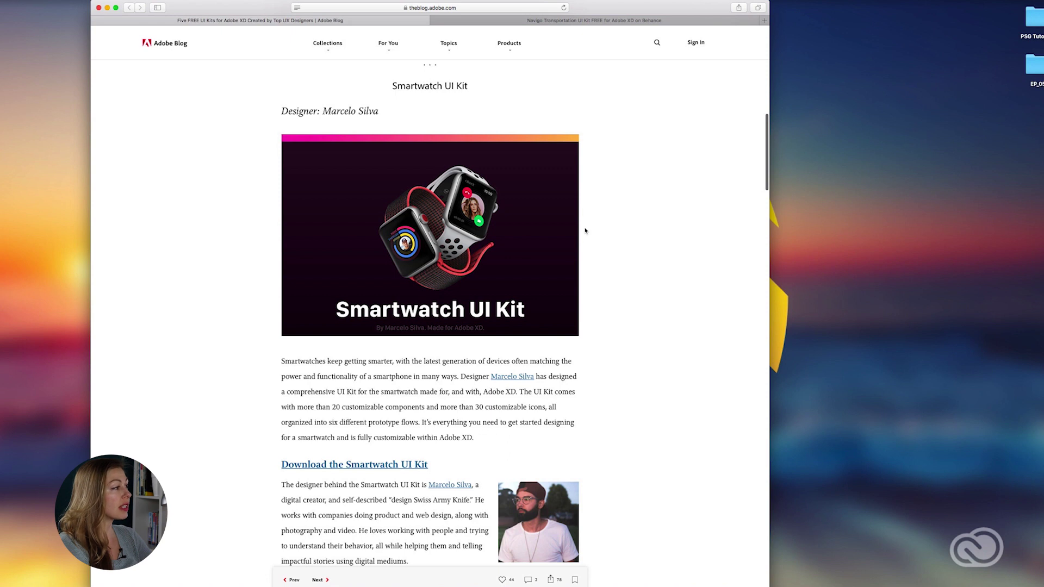
pyautogui.scroll(-10, 585, 231)
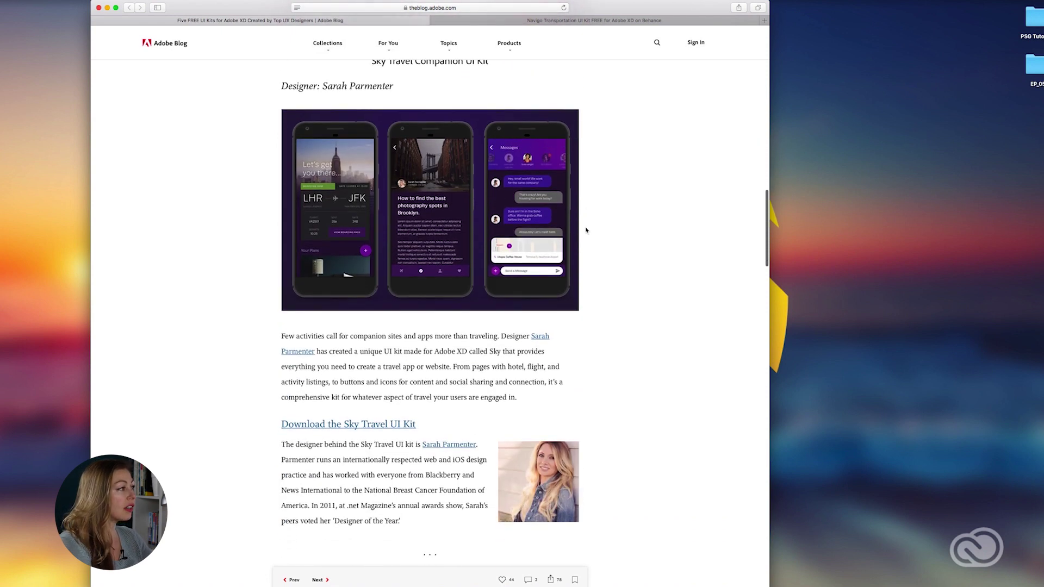
pyautogui.scroll(-10, 586, 231)
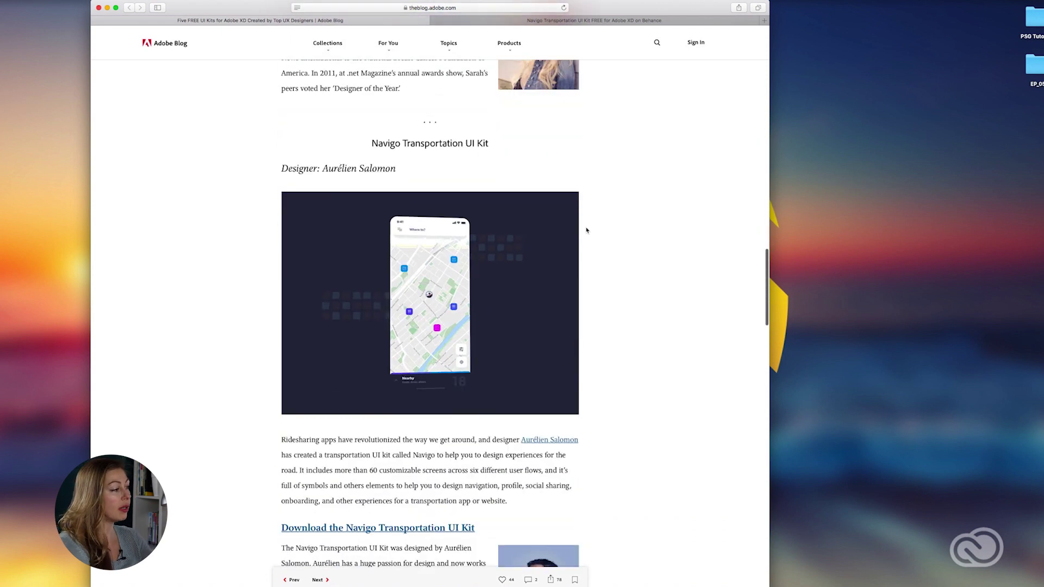
pyautogui.scroll(-6, 585, 229)
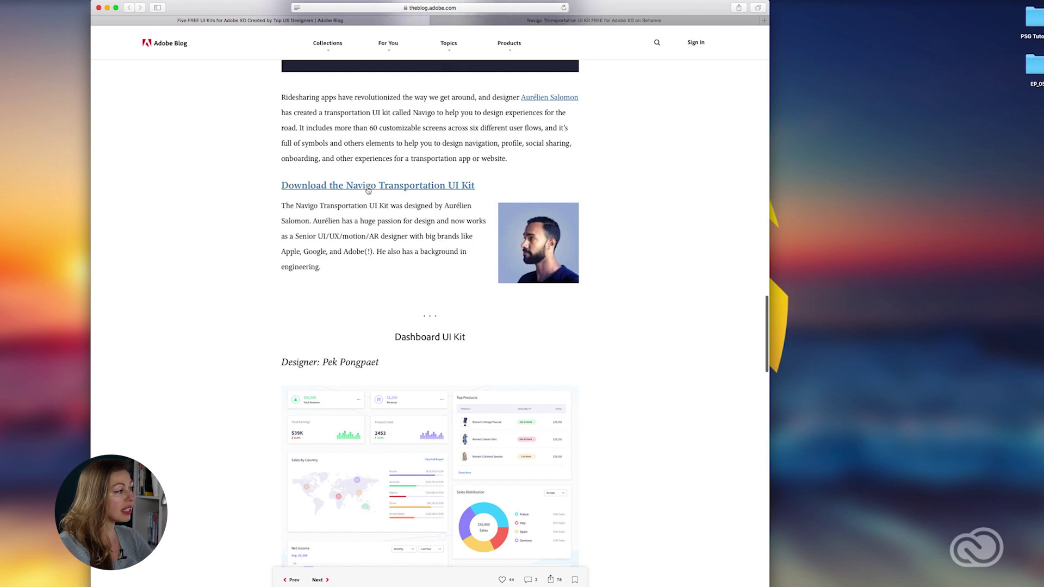
# Switch to the Behance Navigo Transportation UI Kit page and browse its screens
pyautogui.click(574, 21)
pyautogui.scroll(3, 512, 201)
pyautogui.scroll(-10, 517, 201)
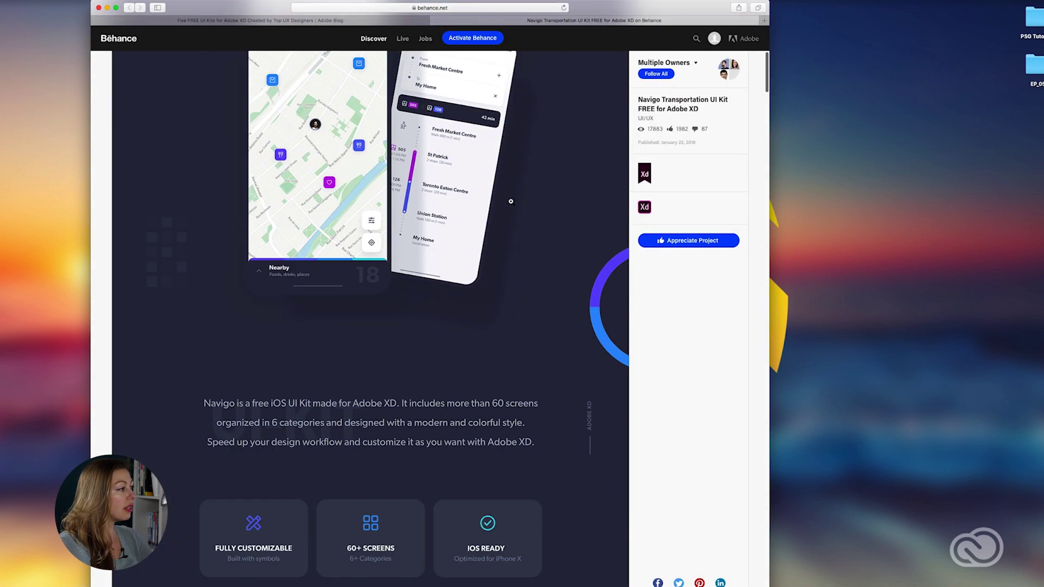
pyautogui.scroll(-15, 521, 202)
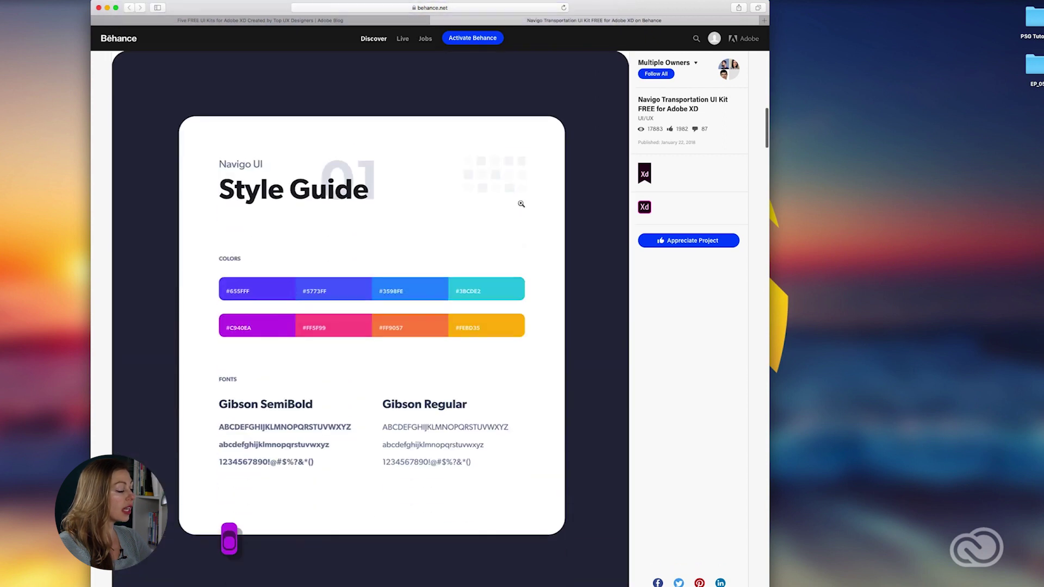
pyautogui.scroll(-8, 521, 203)
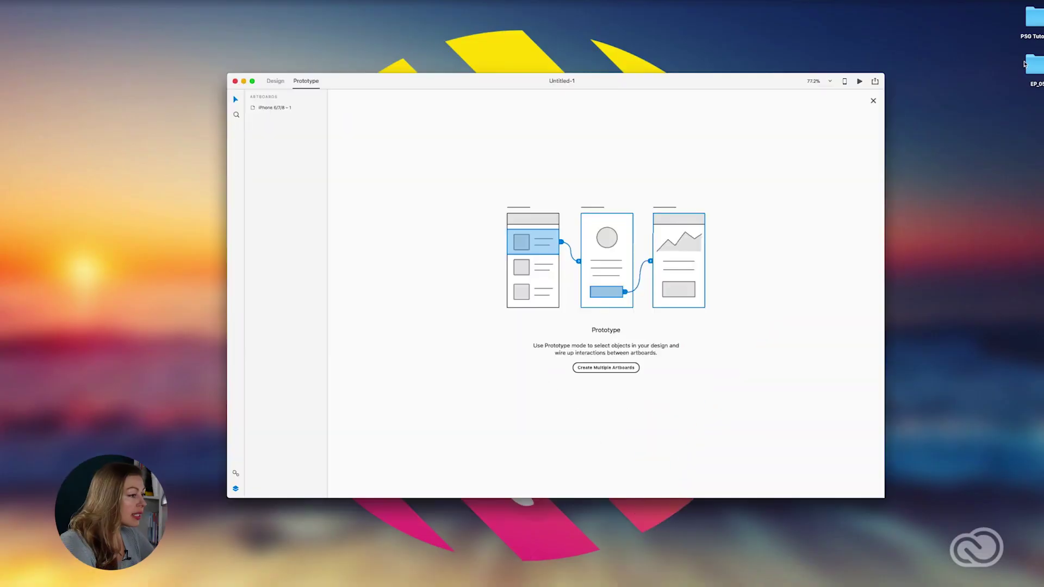
# Open Navigo-UI-kit-final.xd from the EP_05 > XD folder in Adobe XD
pyautogui.doubleClick(1038, 67)
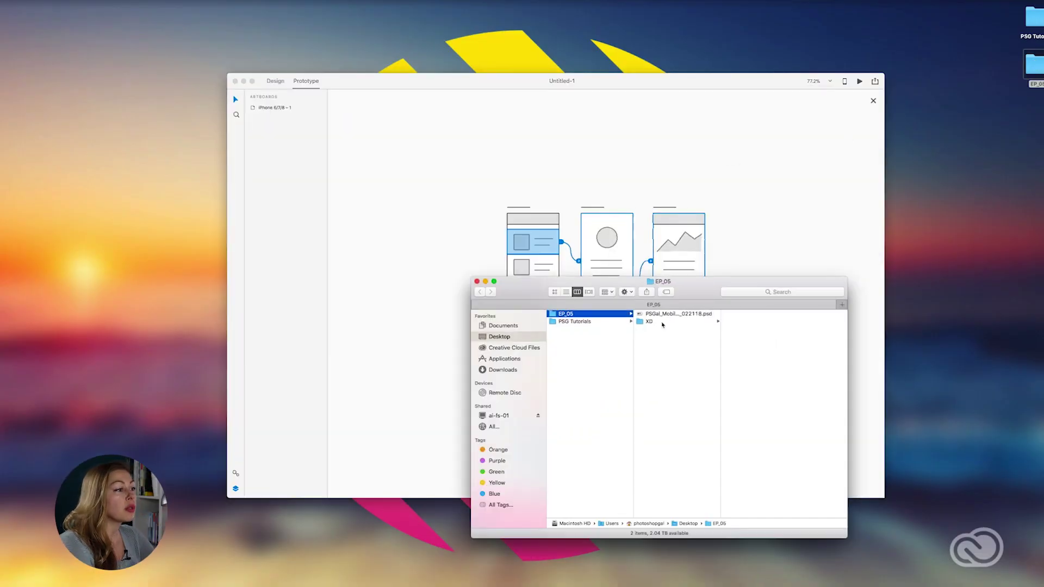
pyautogui.click(650, 322)
pyautogui.click(772, 322)
pyautogui.moveTo(750, 321); pyautogui.dragTo(746, 320)
# Close the blank Untitled-1 document, maximise the Navigo window and look around its artboards
pyautogui.click(235, 80)
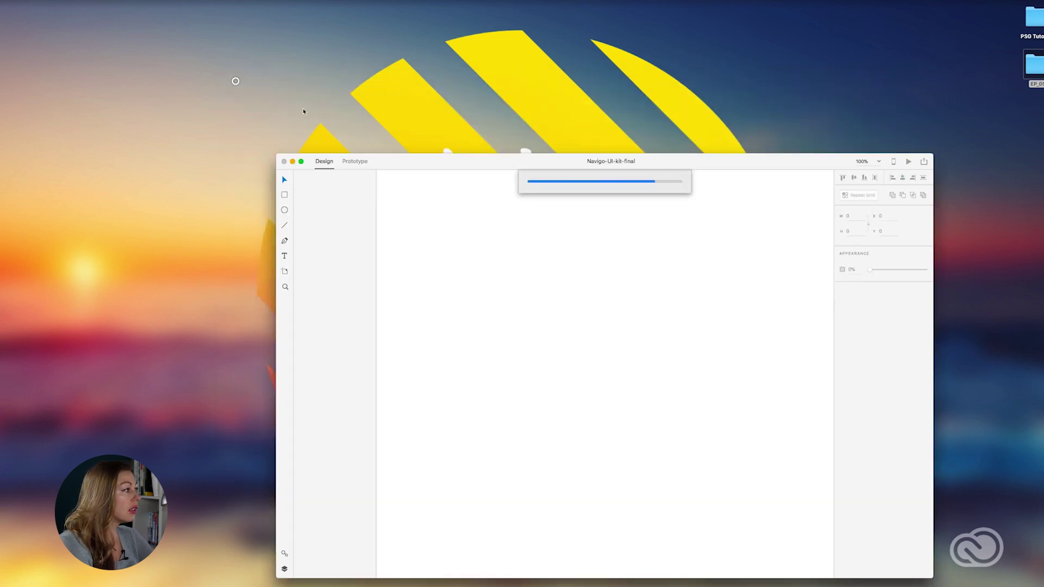
pyautogui.moveTo(410, 162); pyautogui.dragTo(170, 23)
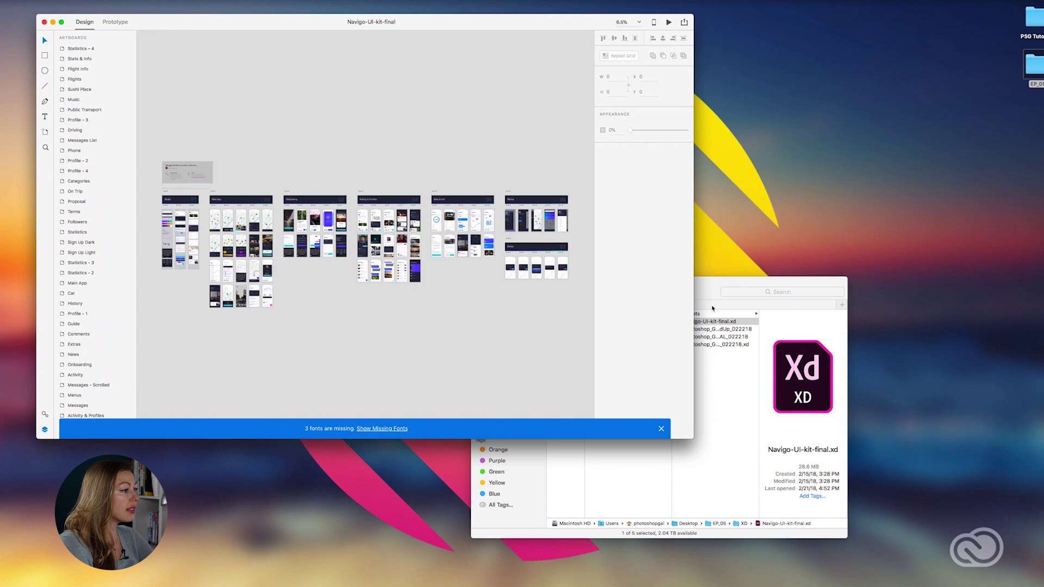
pyautogui.click(61, 22)
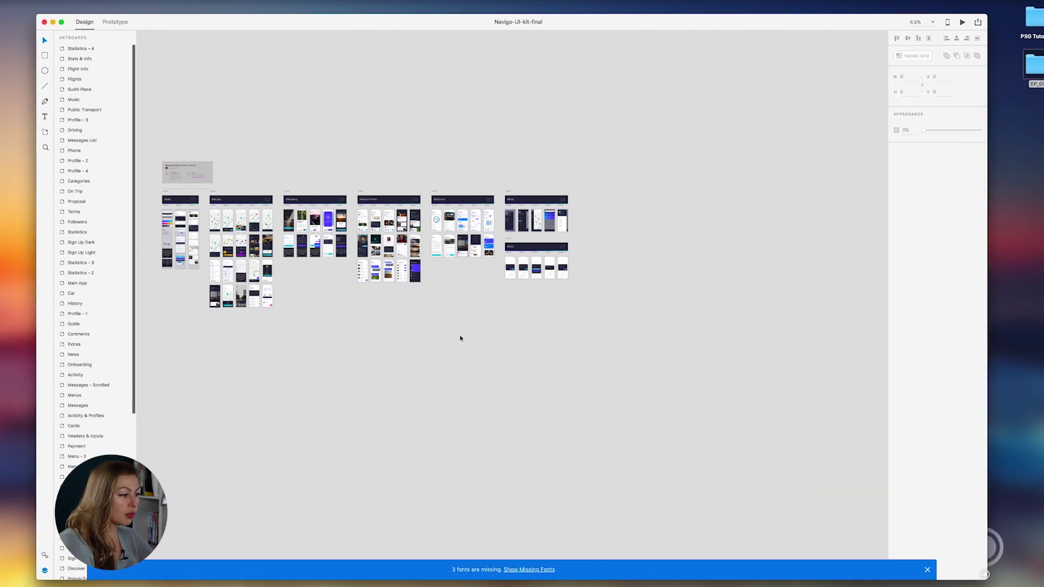
pyautogui.hscroll(-5, 435, 305)
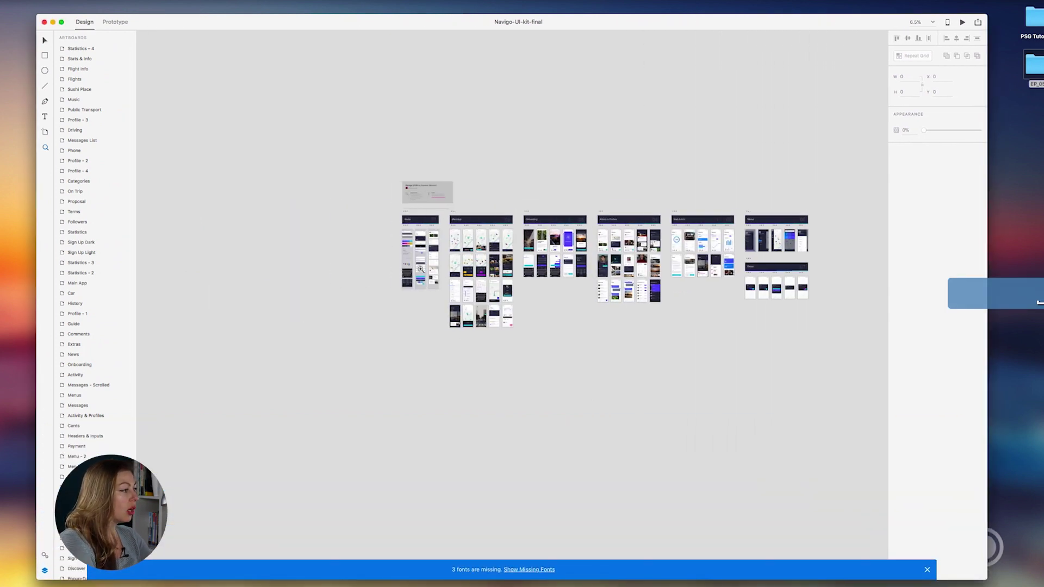
pyautogui.scroll(8, 420, 269)
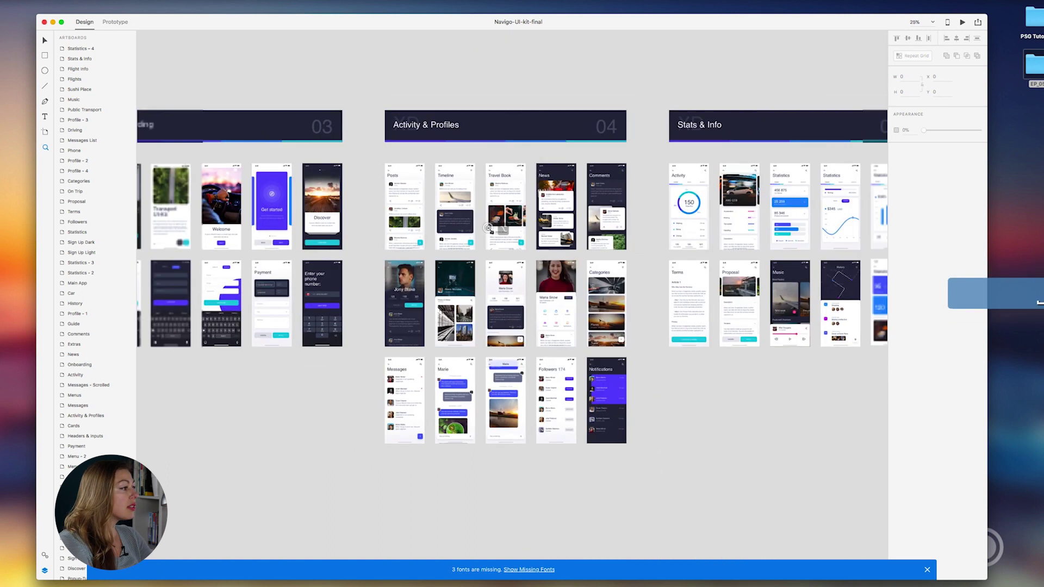
pyautogui.scroll(-6, 488, 228)
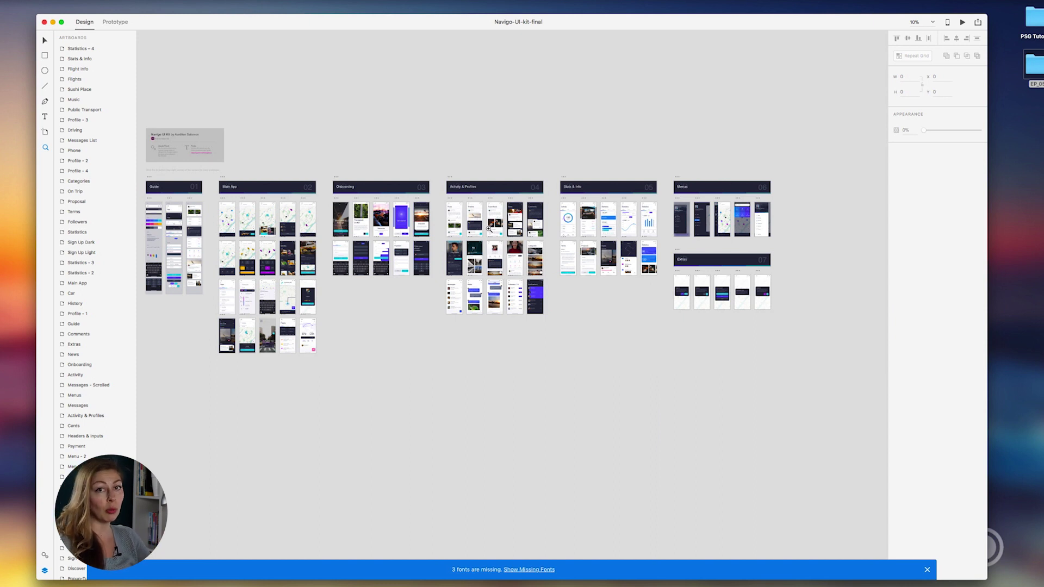
pyautogui.hscroll(-4, 348, 112)
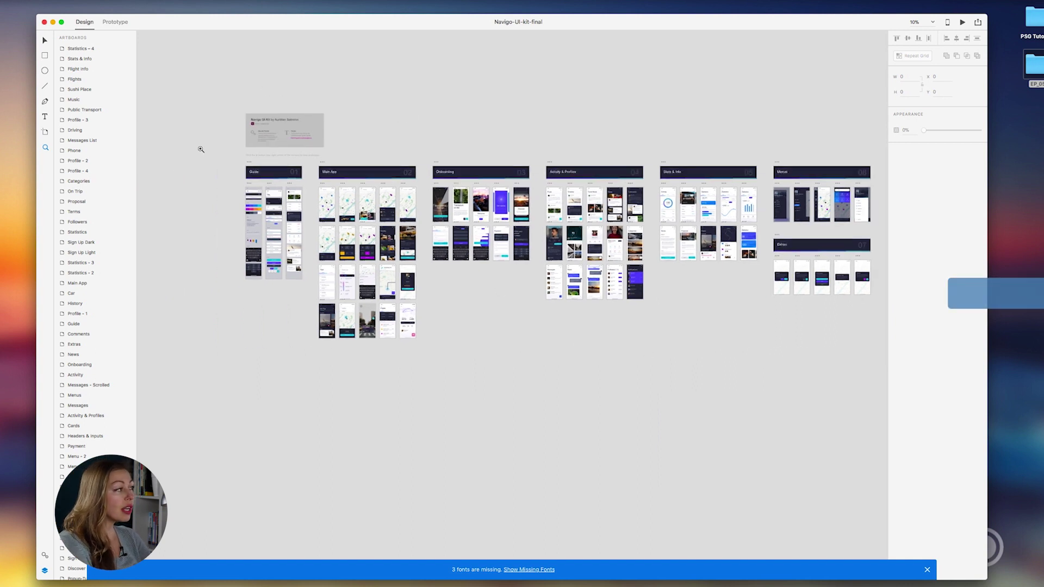
# Close the Navigo kit and enlarge the Photoshop_Gal_Mobile_CleanedUp_022218 document window
pyautogui.click(45, 22)
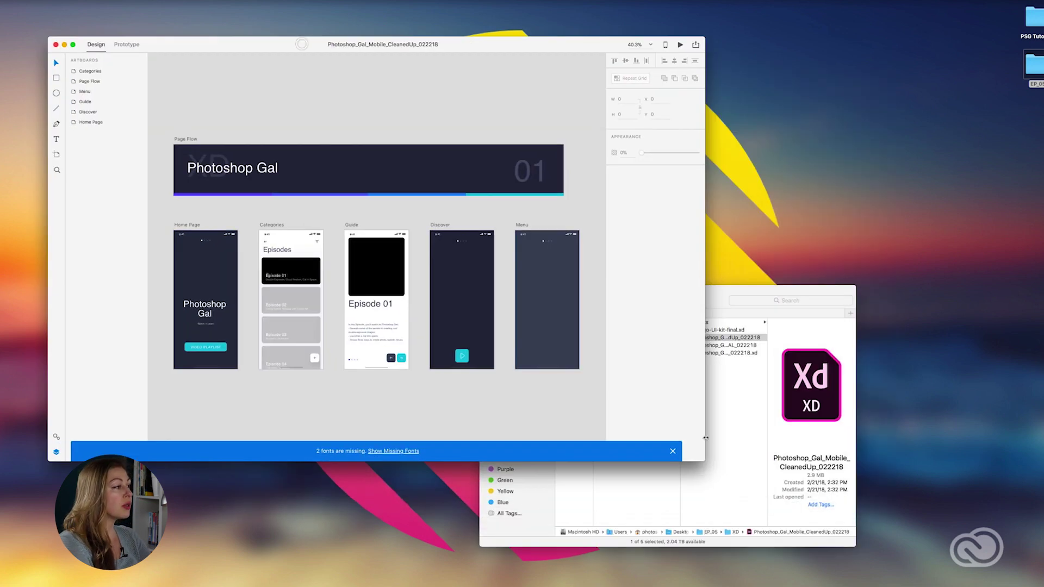
pyautogui.moveTo(701, 461); pyautogui.dragTo(945, 565)
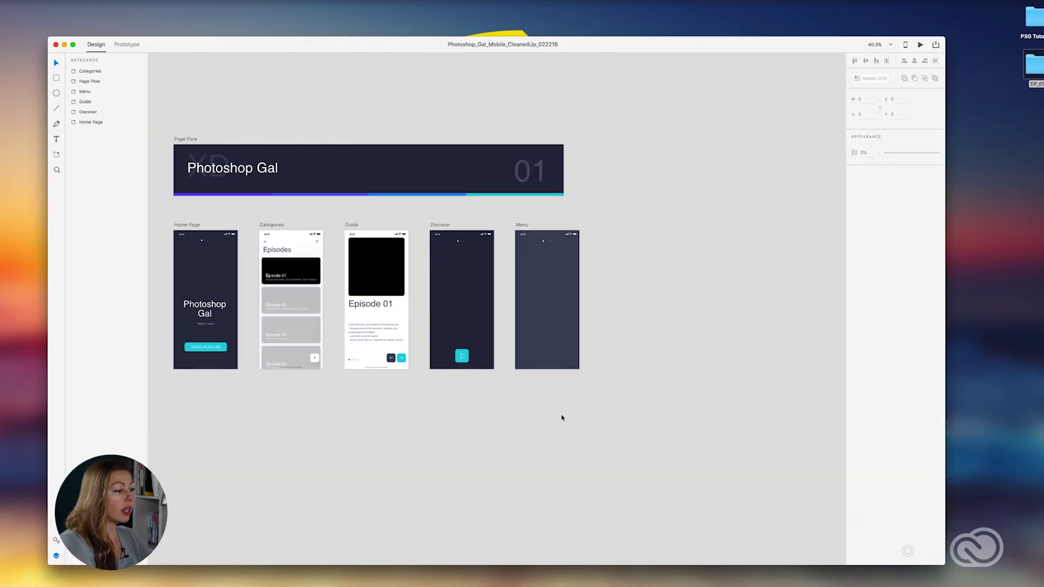
pyautogui.hscroll(-5, 429, 328)
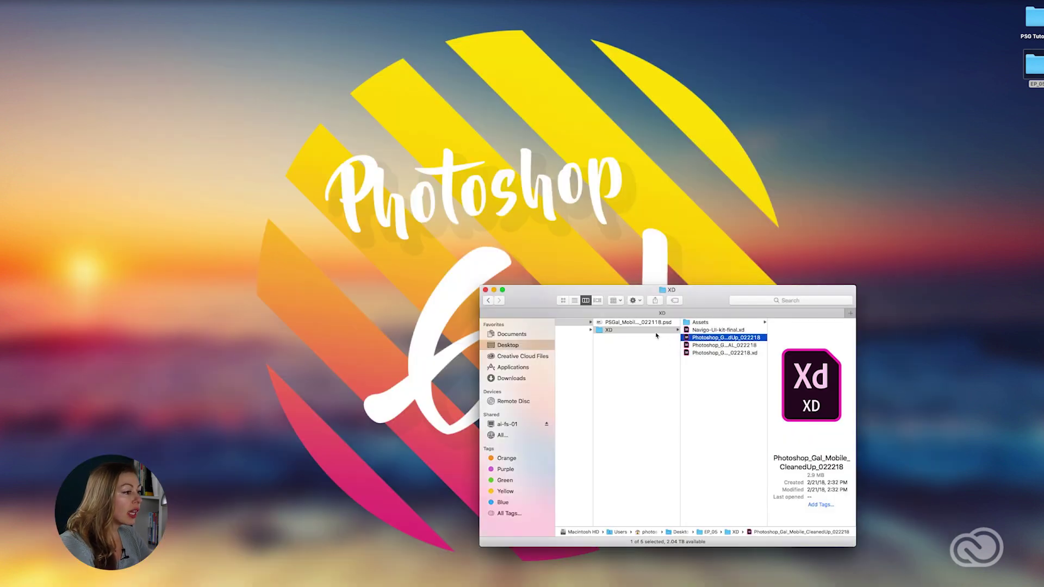
# Open PSGal_MobileSite_022118.psd, recentre and zoom out on the five artboards, and select Home
pyautogui.click(651, 322)
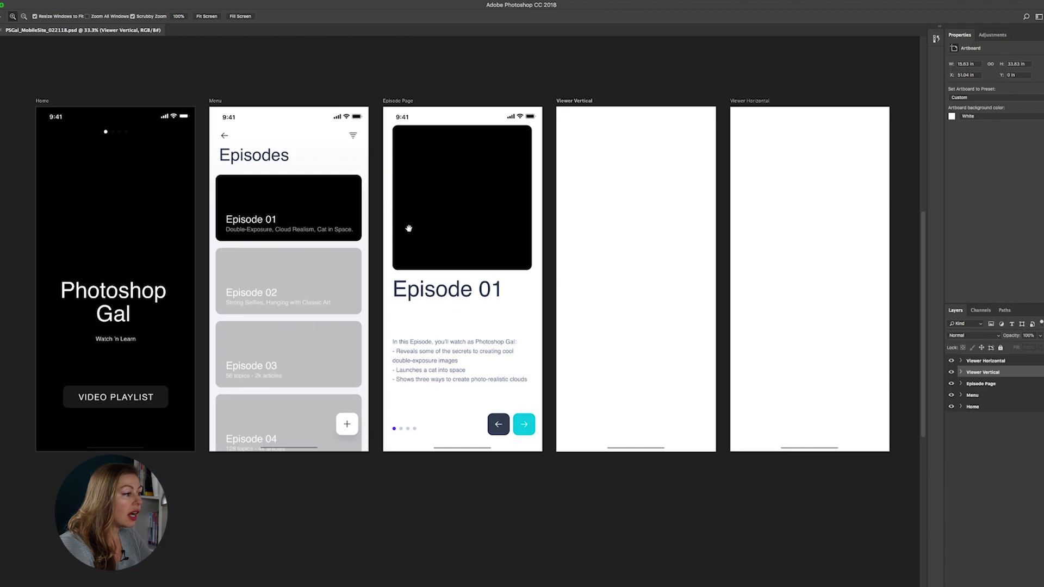
pyautogui.moveTo(409, 228); pyautogui.dragTo(579, 234)
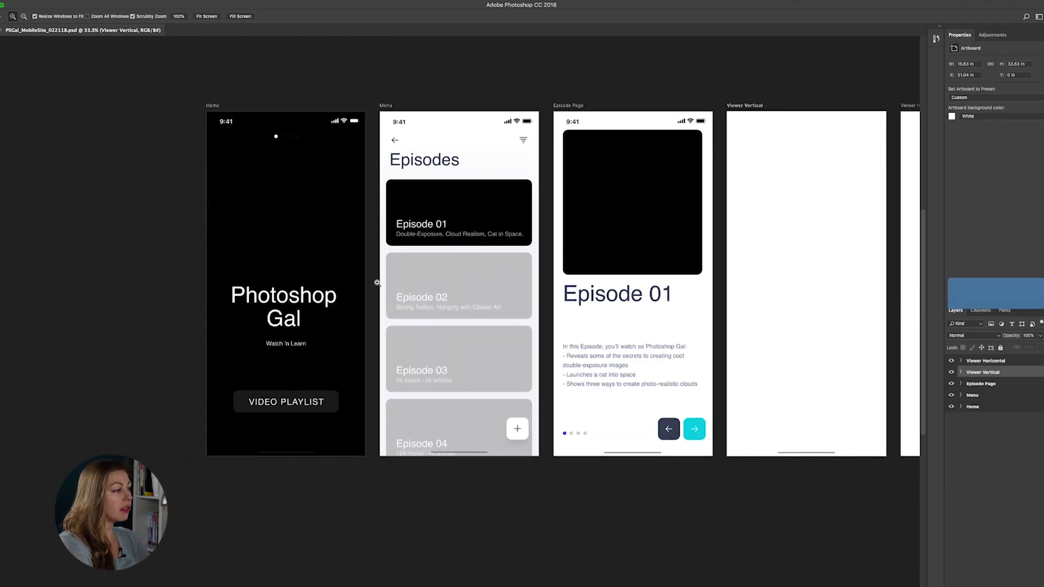
pyautogui.moveTo(373, 278); pyautogui.dragTo(215, 227)
pyautogui.press('v')
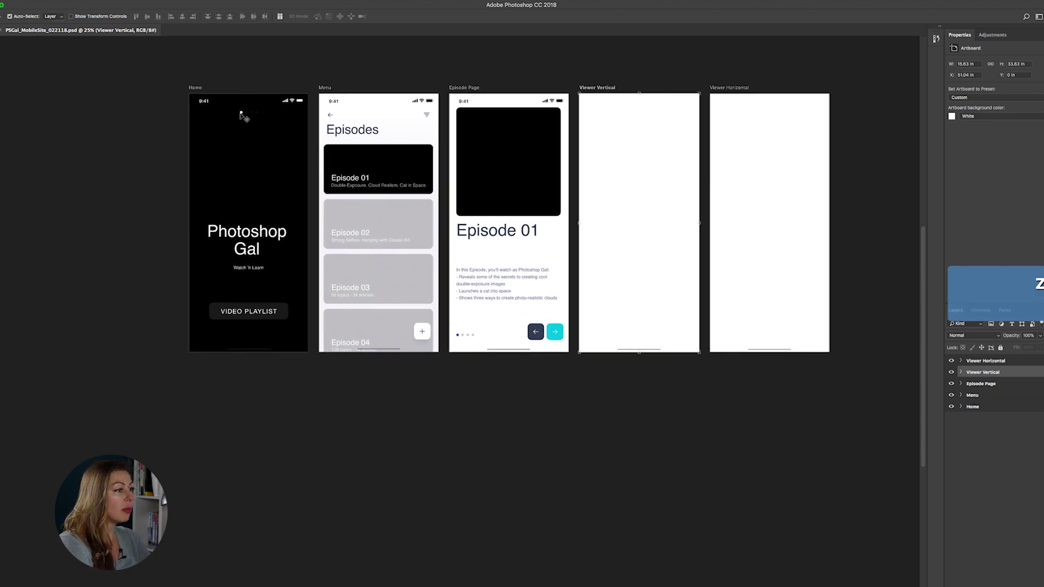
pyautogui.click(973, 406)
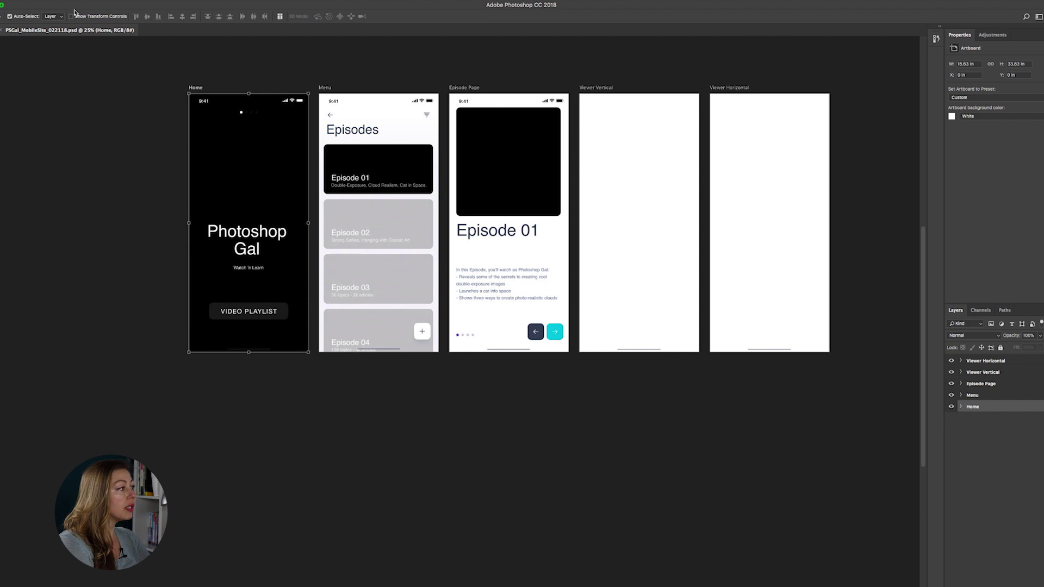
# Start a new document with artboards enabled, then cancel it
pyautogui.click(52, 1)
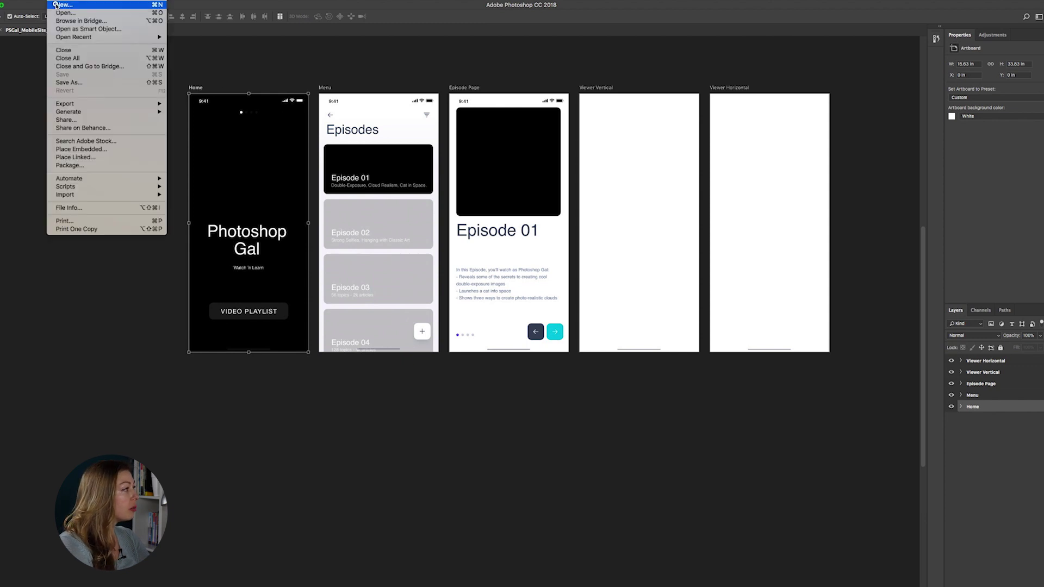
pyautogui.click(60, 4)
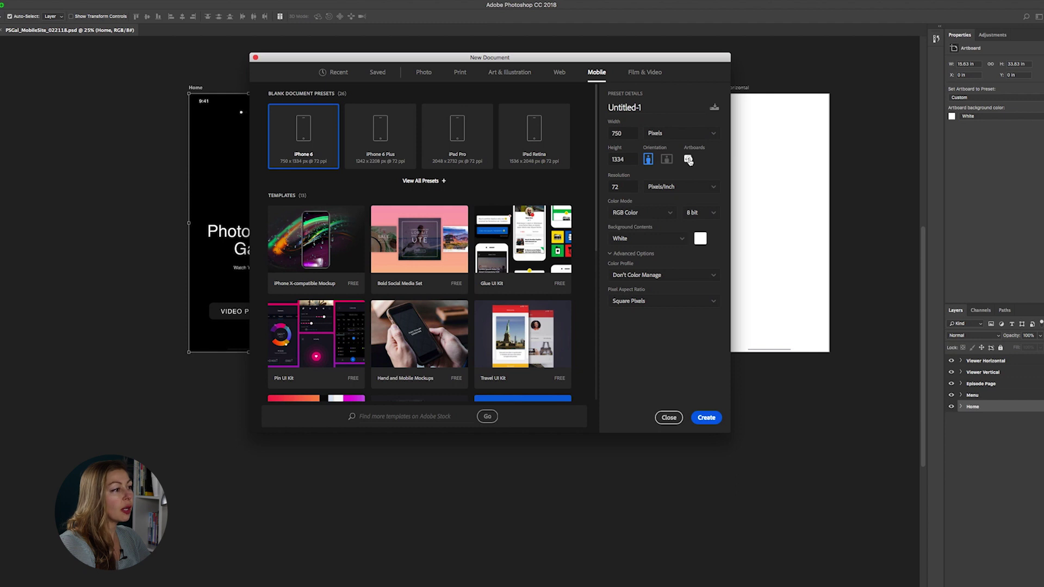
pyautogui.click(689, 159)
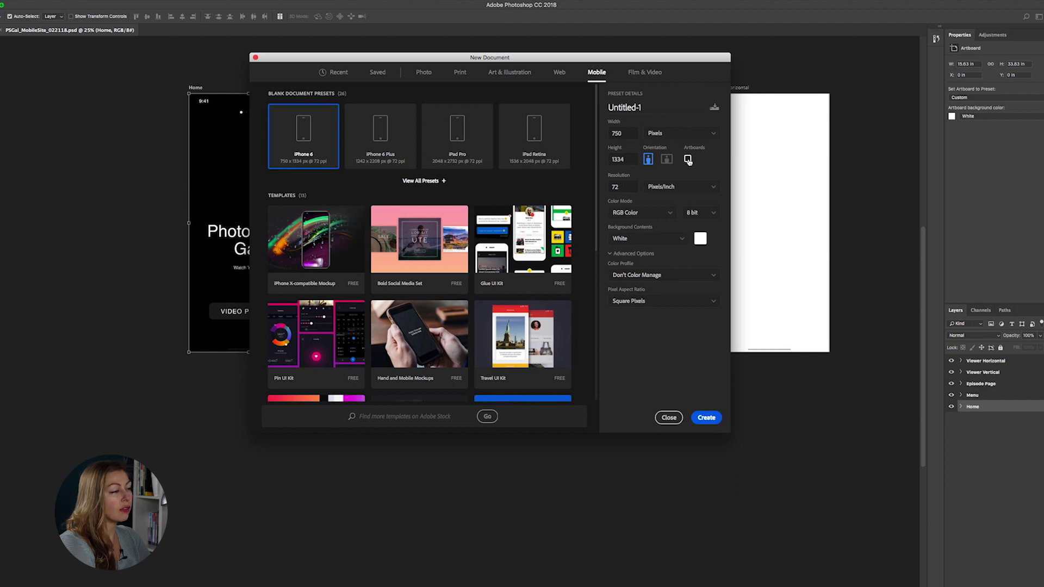
pyautogui.click(669, 418)
# Select Home's REF layer and dock the Layers panel as its own full-height column
pyautogui.click(254, 103)
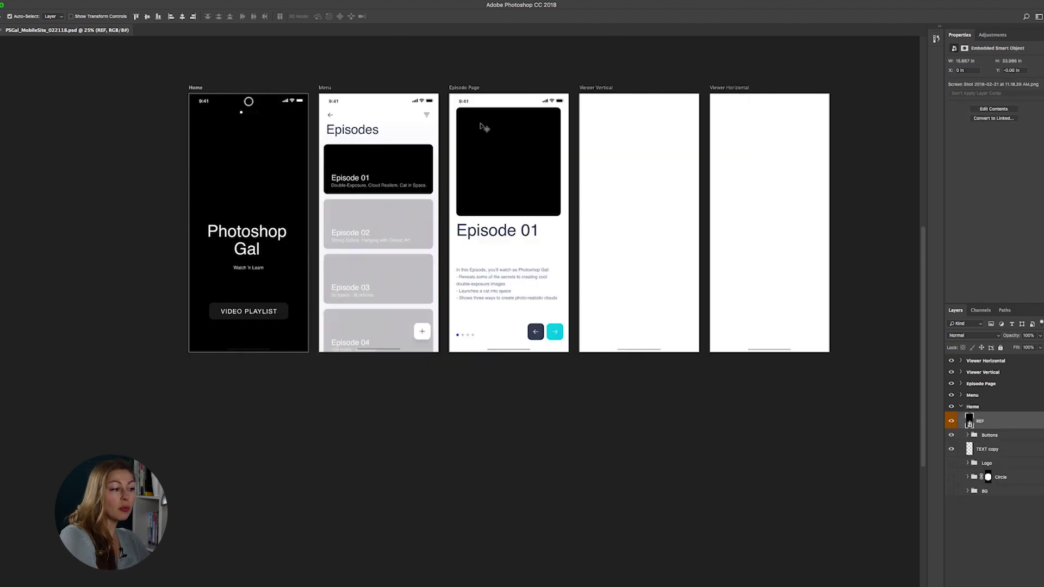
pyautogui.click(456, 144)
pyautogui.click(253, 104)
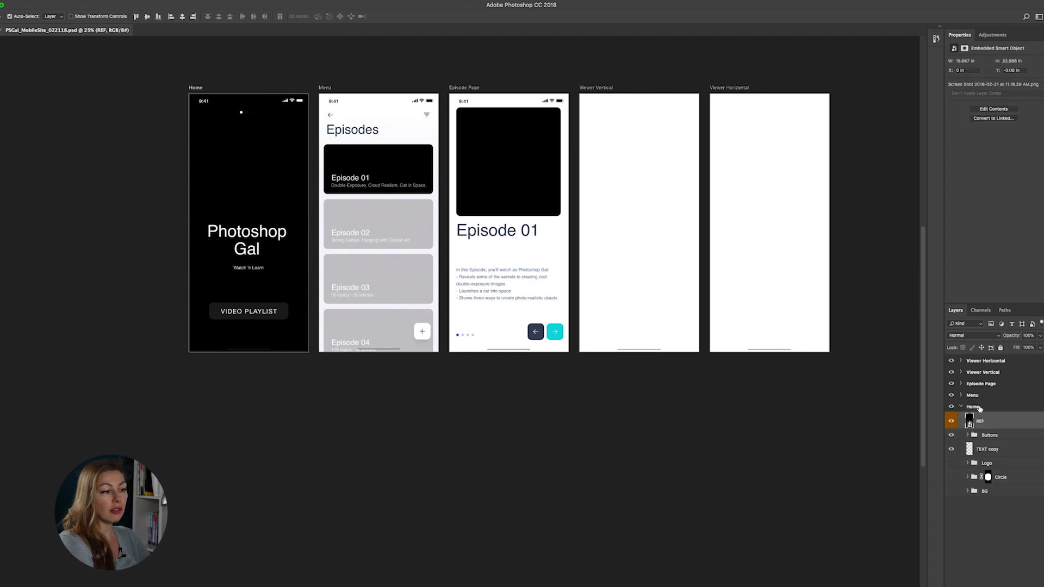
pyautogui.moveTo(960, 318); pyautogui.dragTo(941, 111)
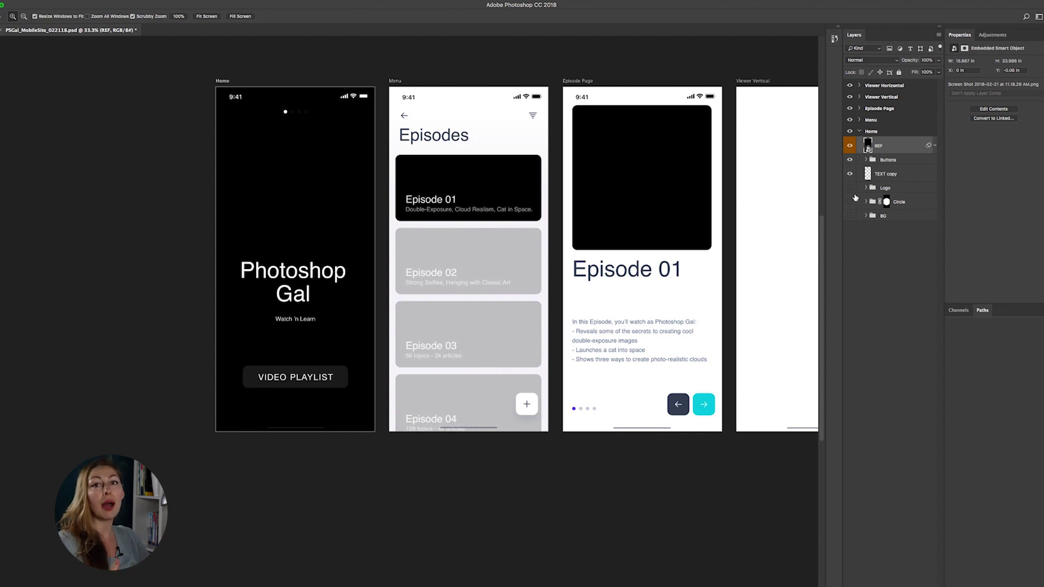
# On Home, hide REF, show the cloud background, and swap the TEXT title for the script logo
pyautogui.click(849, 145)
pyautogui.click(850, 216)
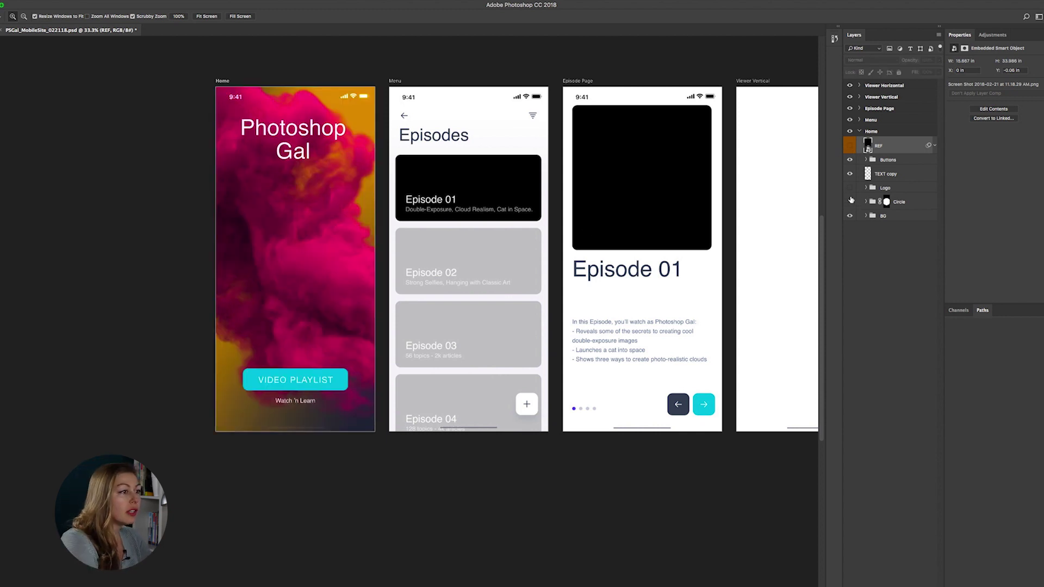
pyautogui.click(849, 216)
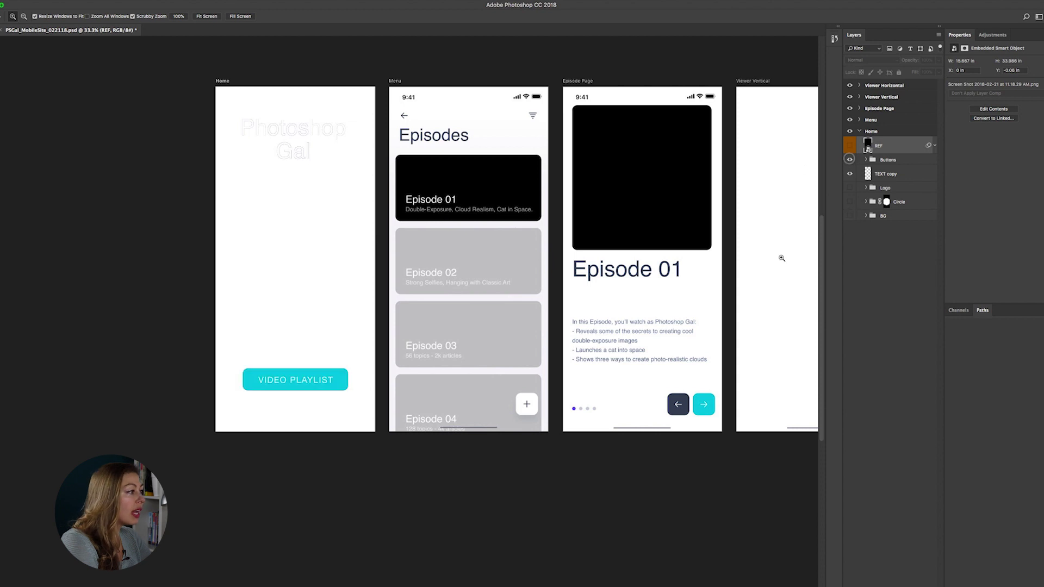
pyautogui.click(850, 216)
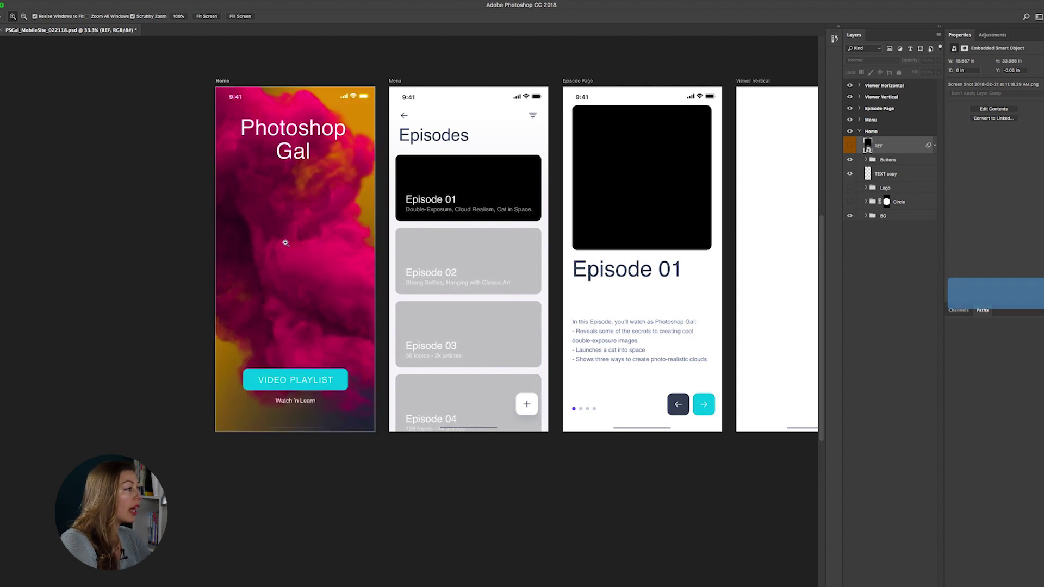
pyautogui.click(286, 243)
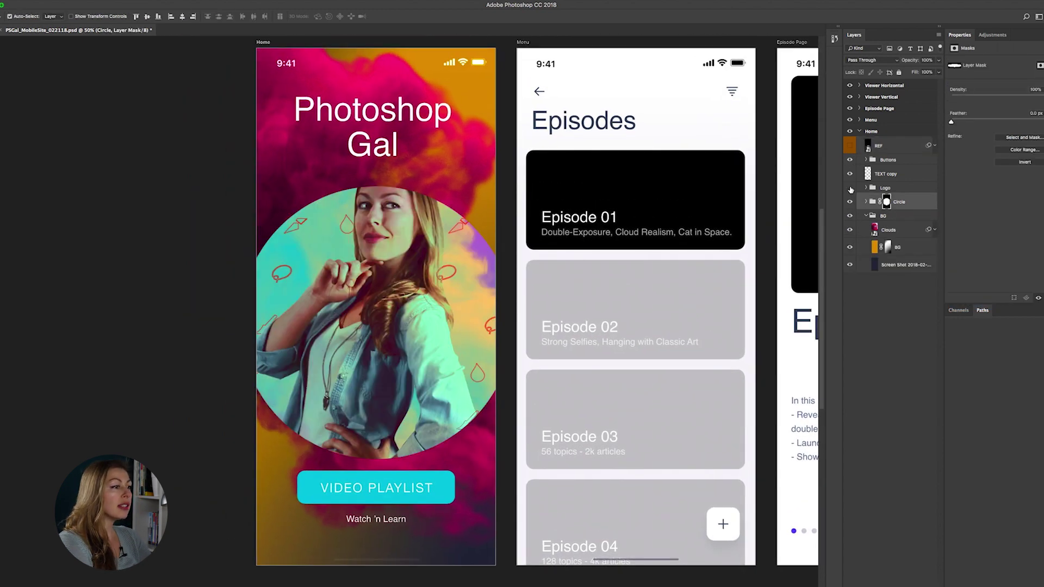
pyautogui.click(850, 174)
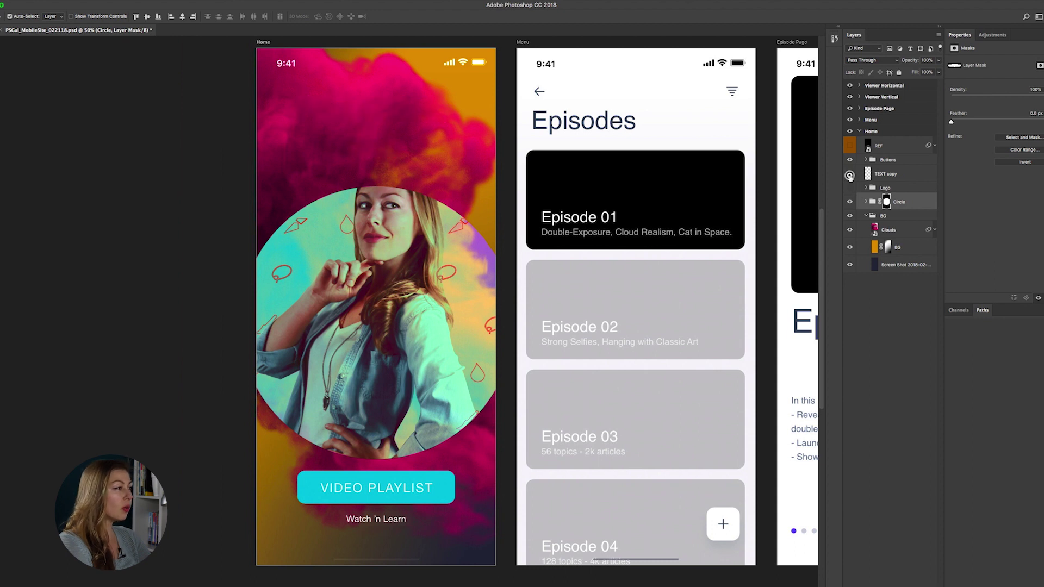
pyautogui.click(850, 174)
pyautogui.click(850, 174)
pyautogui.click(850, 188)
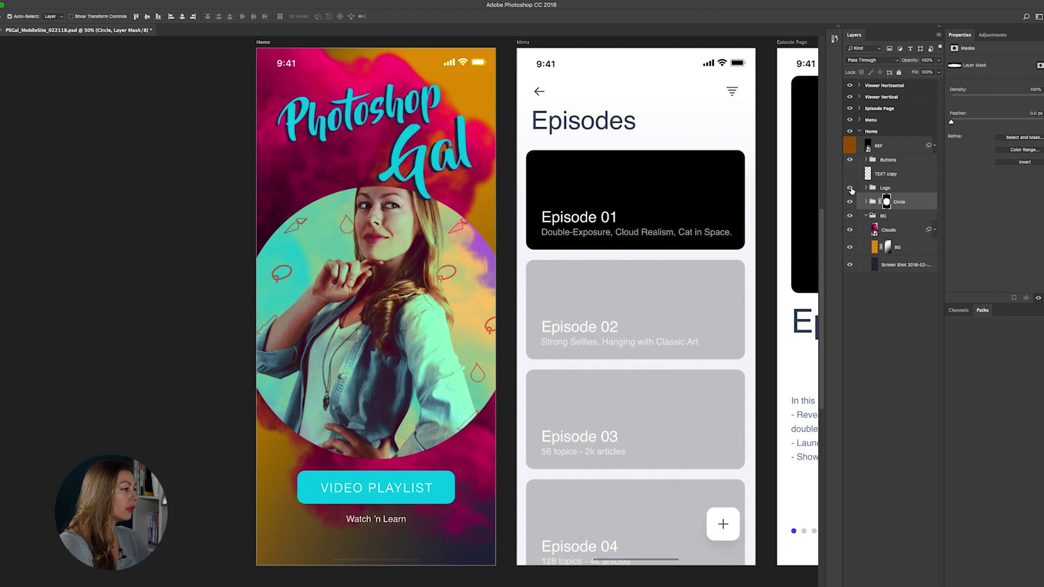
pyautogui.press('z')
pyautogui.keyDown('alt'); pyautogui.click(490, 220); pyautogui.keyUp('alt')
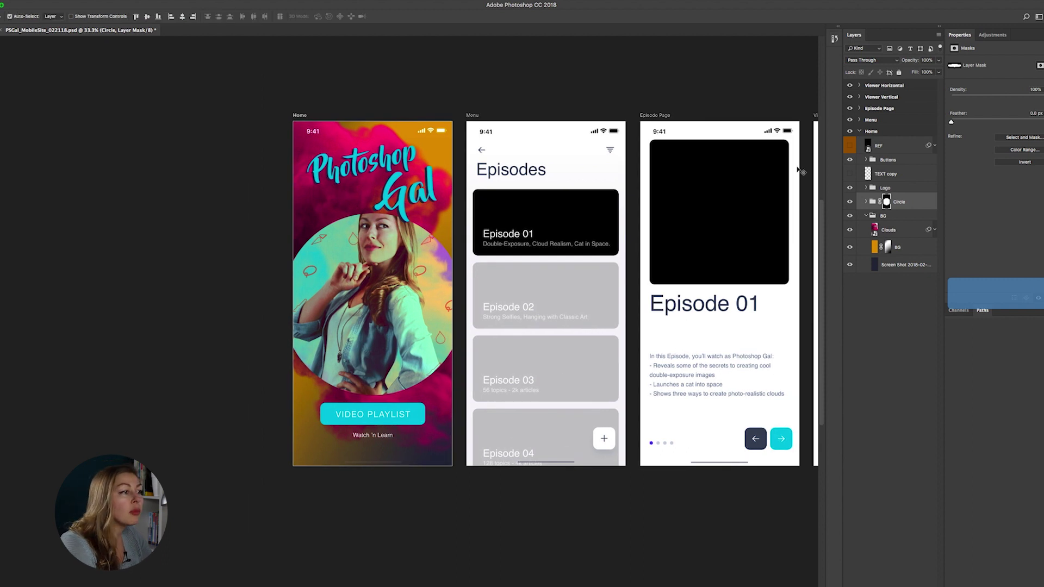
# On Menu, hide the REF mockup and show the teal cloud background and episode thumbnails
pyautogui.click(860, 131)
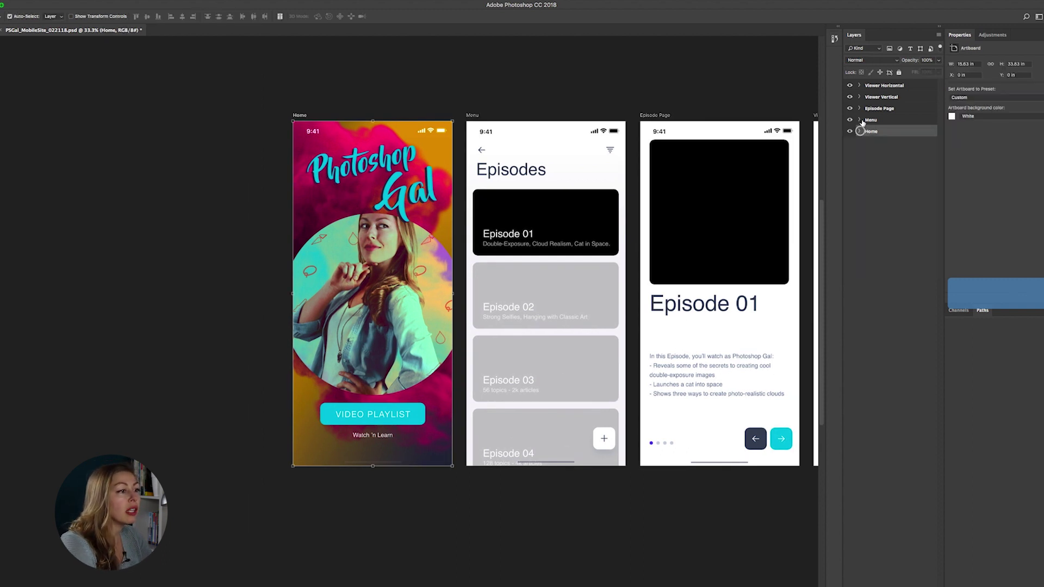
pyautogui.click(859, 120)
pyautogui.click(894, 134)
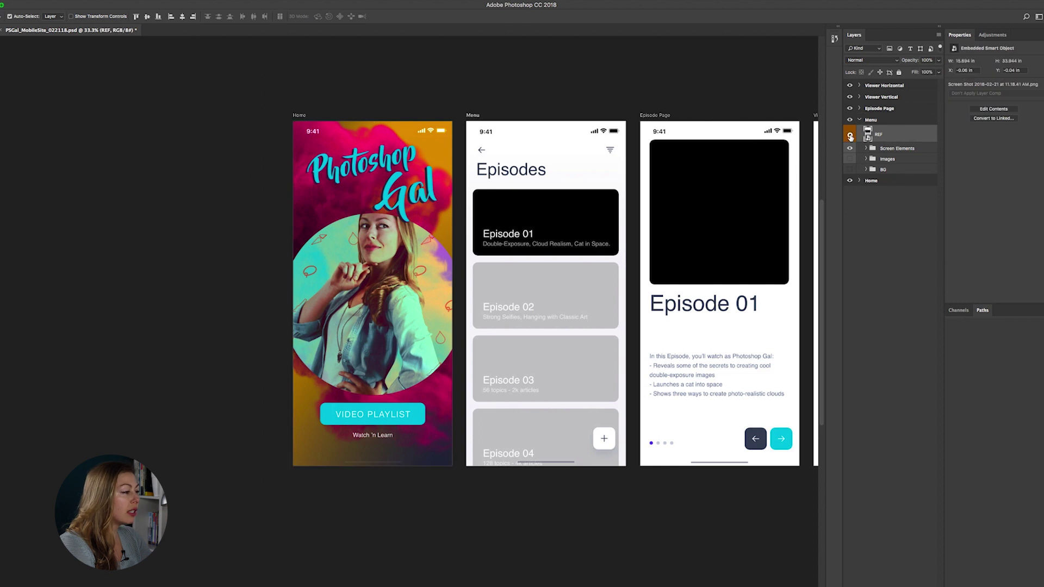
pyautogui.click(850, 135)
pyautogui.click(850, 135)
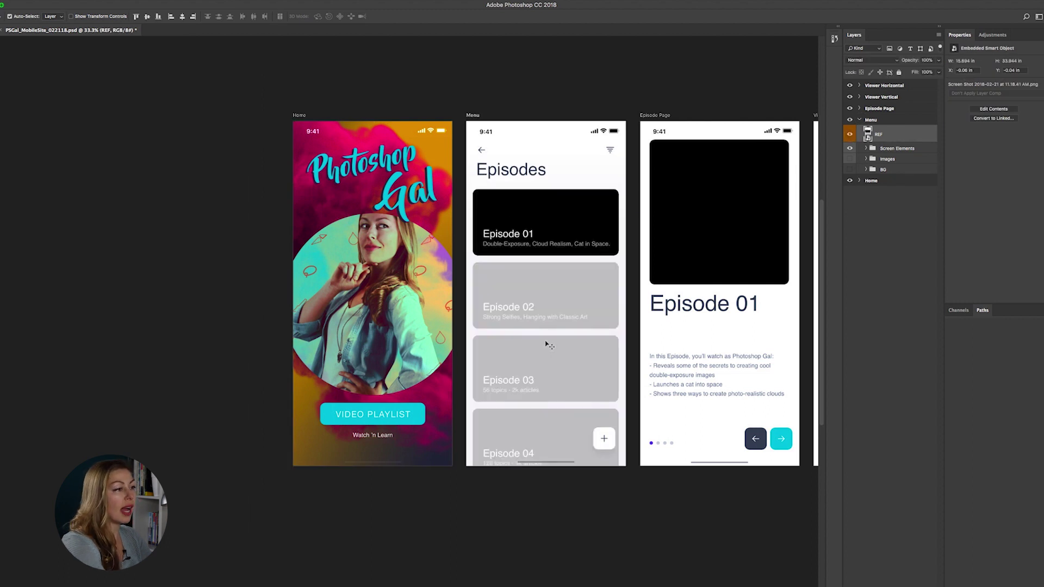
pyautogui.click(850, 134)
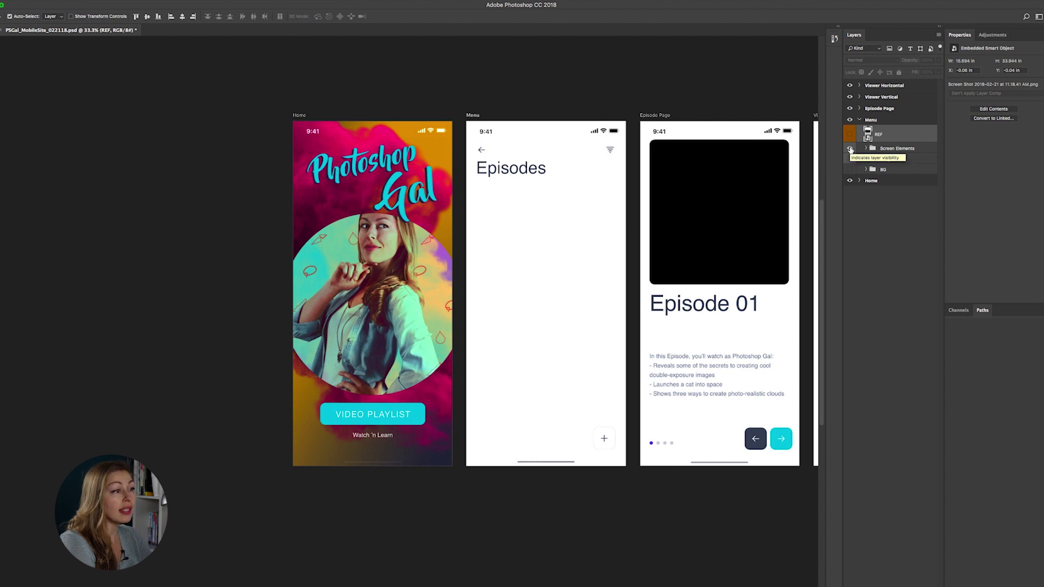
pyautogui.click(850, 148)
pyautogui.click(850, 148)
pyautogui.click(850, 170)
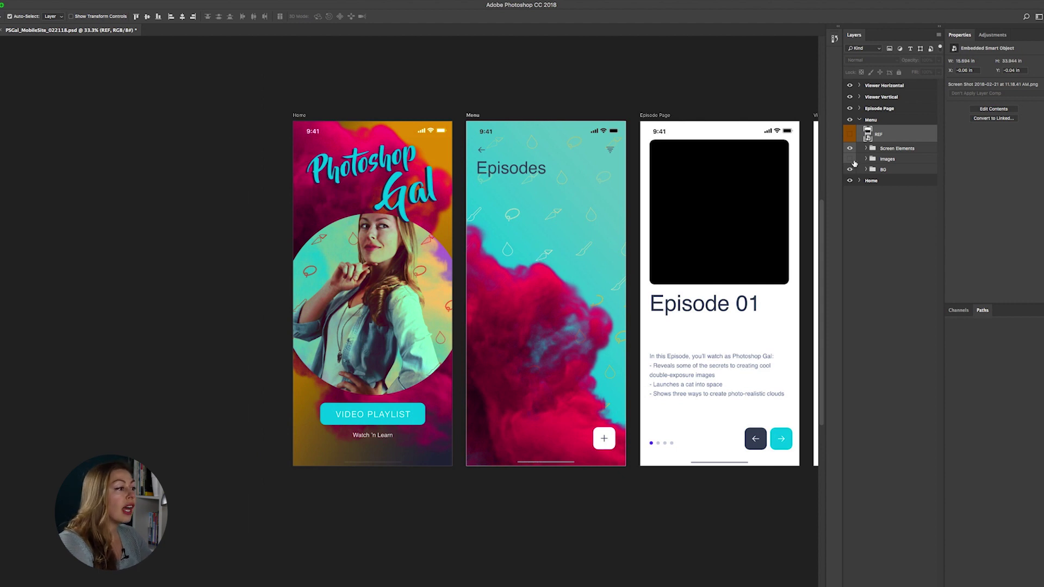
pyautogui.click(850, 159)
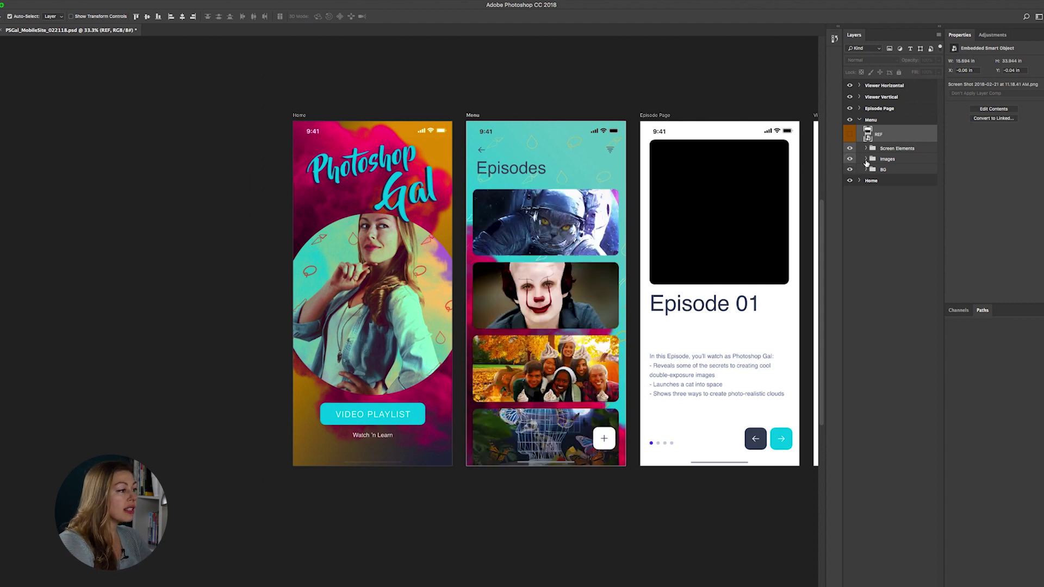
# Inspect Menu's thumbnail layers and compare against the reference mockup before hiding it again
pyautogui.click(867, 159)
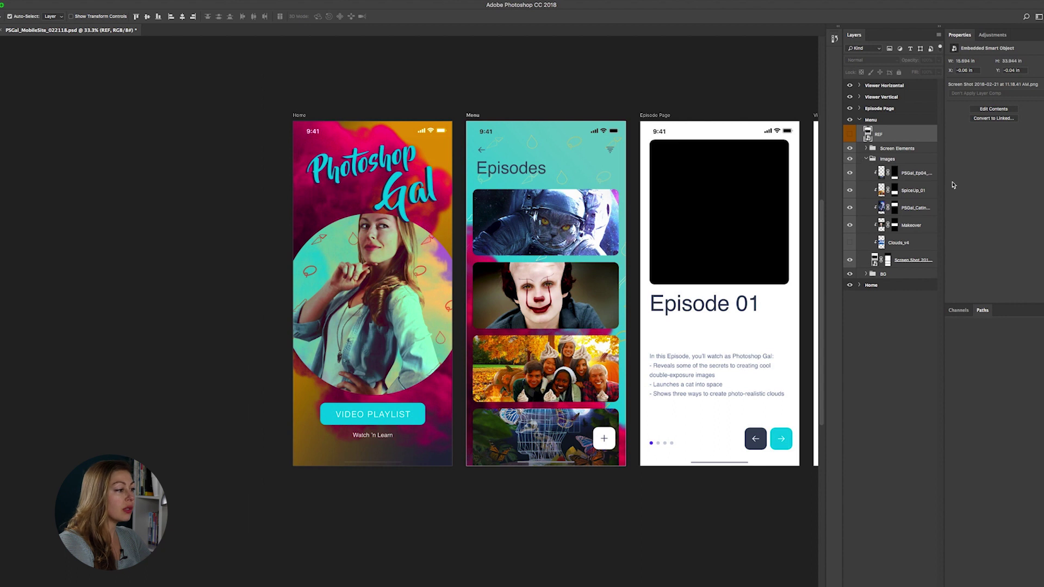
pyautogui.click(851, 173)
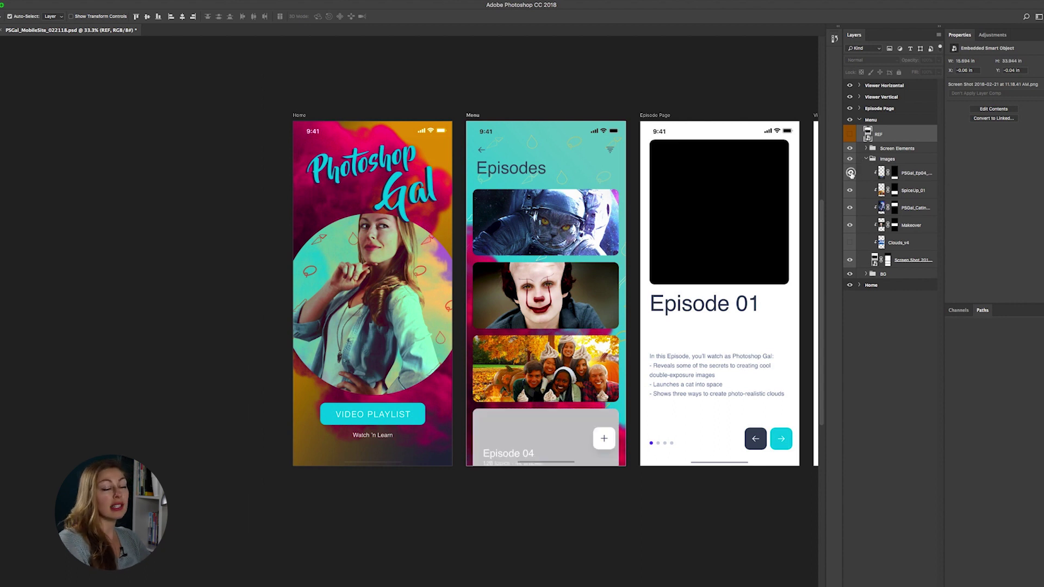
pyautogui.click(851, 173)
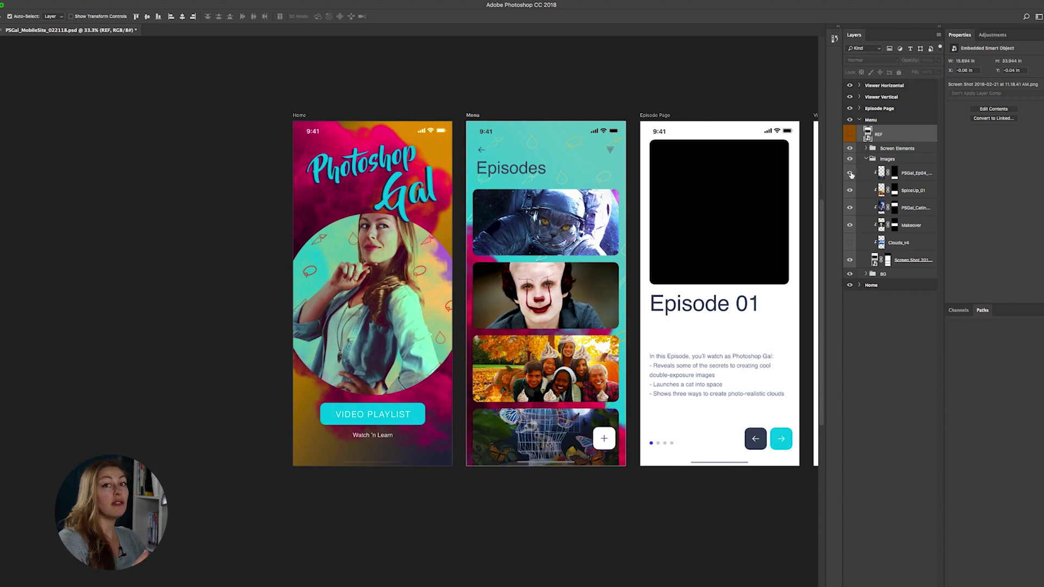
pyautogui.click(850, 134)
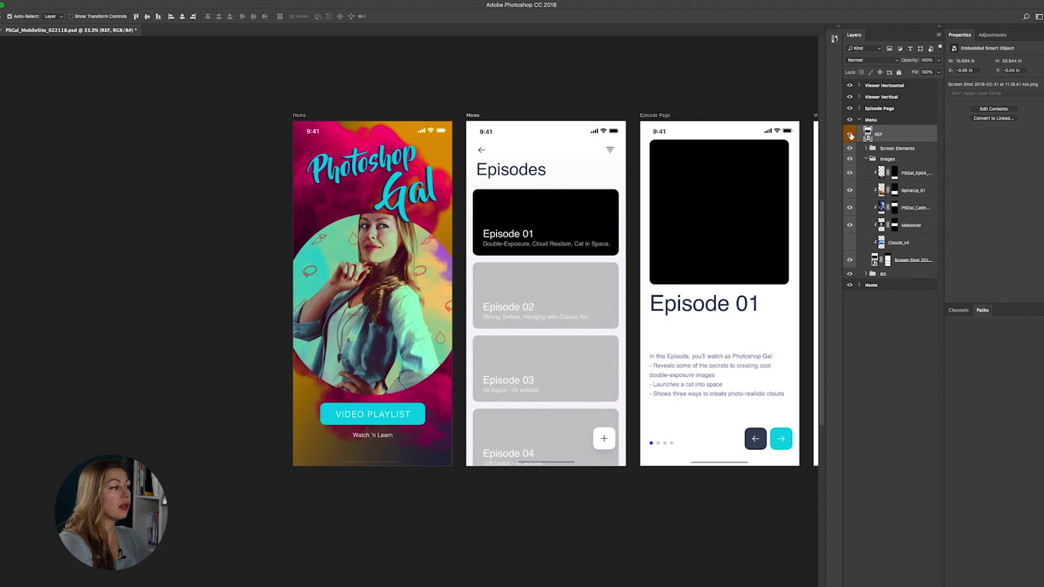
pyautogui.click(850, 136)
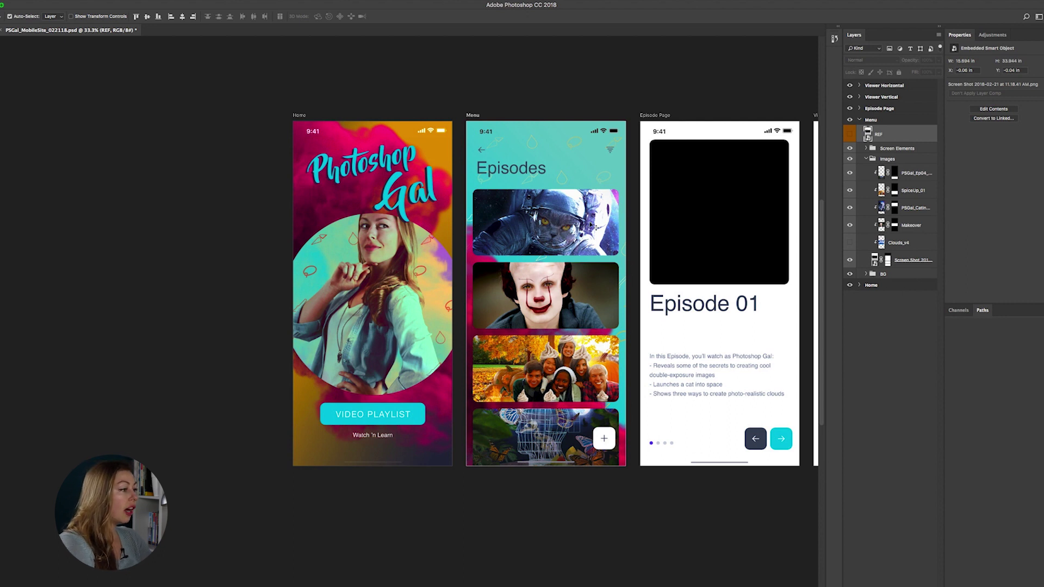
pyautogui.hscroll(10, 593, 226)
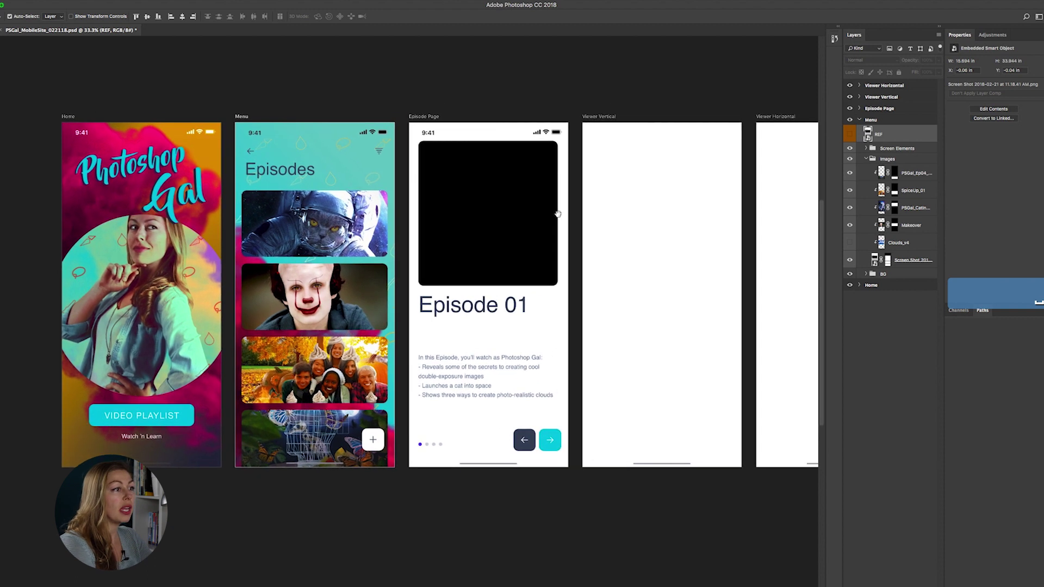
# On Episode Page, hide the reference and show the cloud background, black video frame and astronaut image
pyautogui.click(557, 214)
pyautogui.click(850, 124)
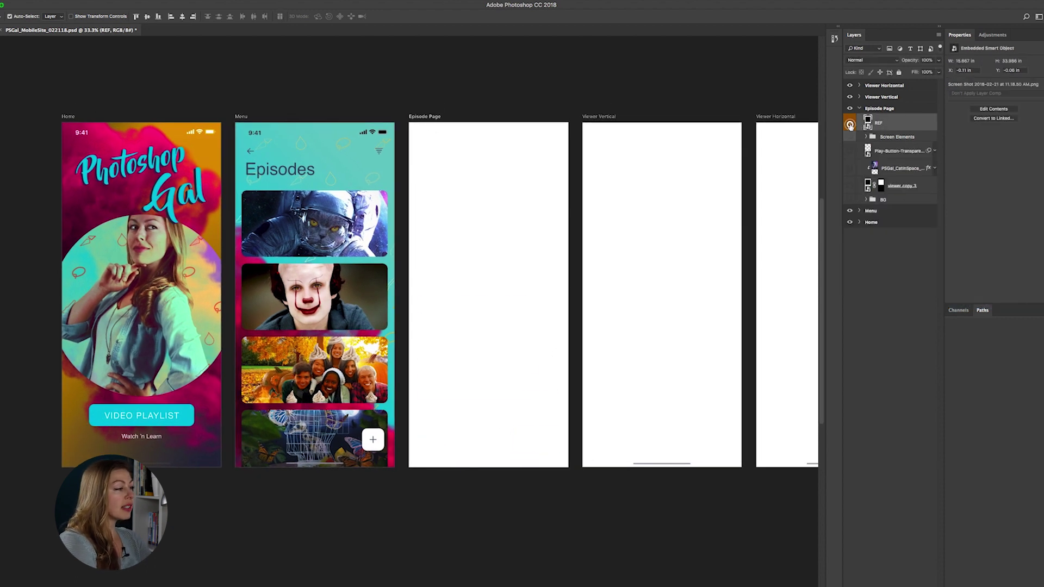
pyautogui.click(850, 124)
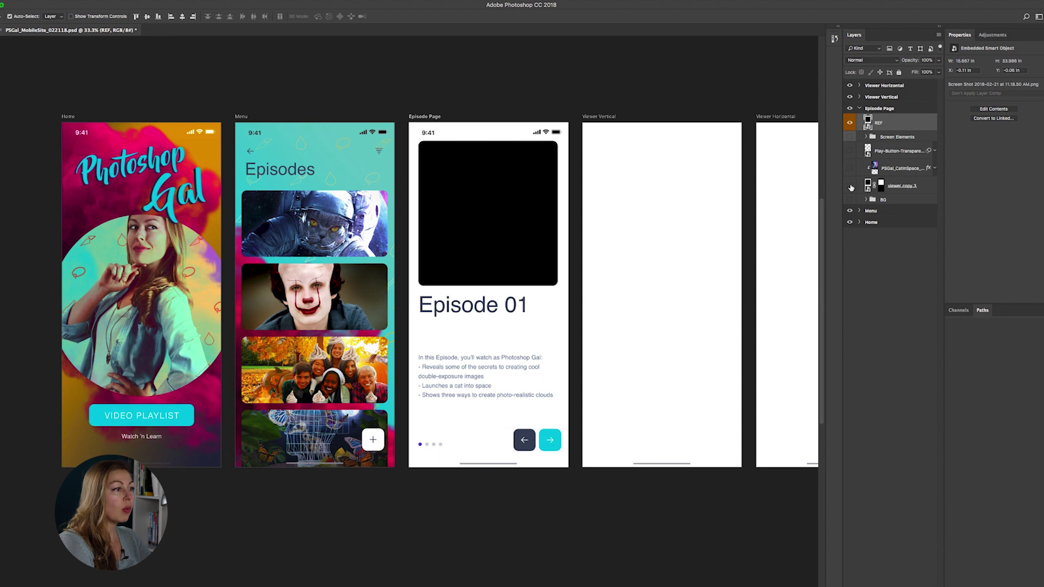
pyautogui.click(850, 125)
pyautogui.click(851, 199)
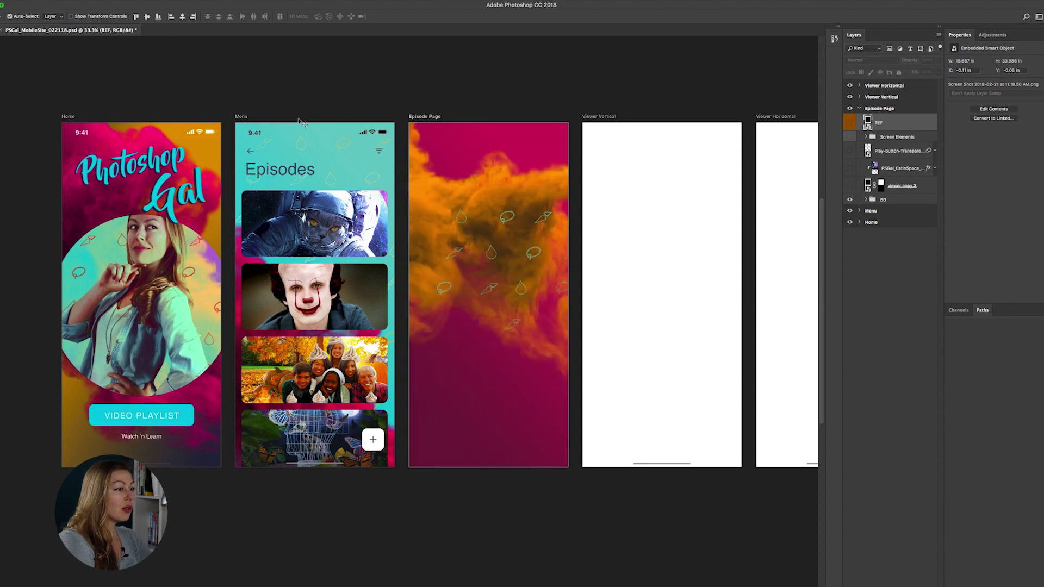
pyautogui.click(850, 185)
pyautogui.click(849, 168)
# Check the astronaut's Color Overlay, then show the play button and Episode 01 title and description
pyautogui.click(904, 168)
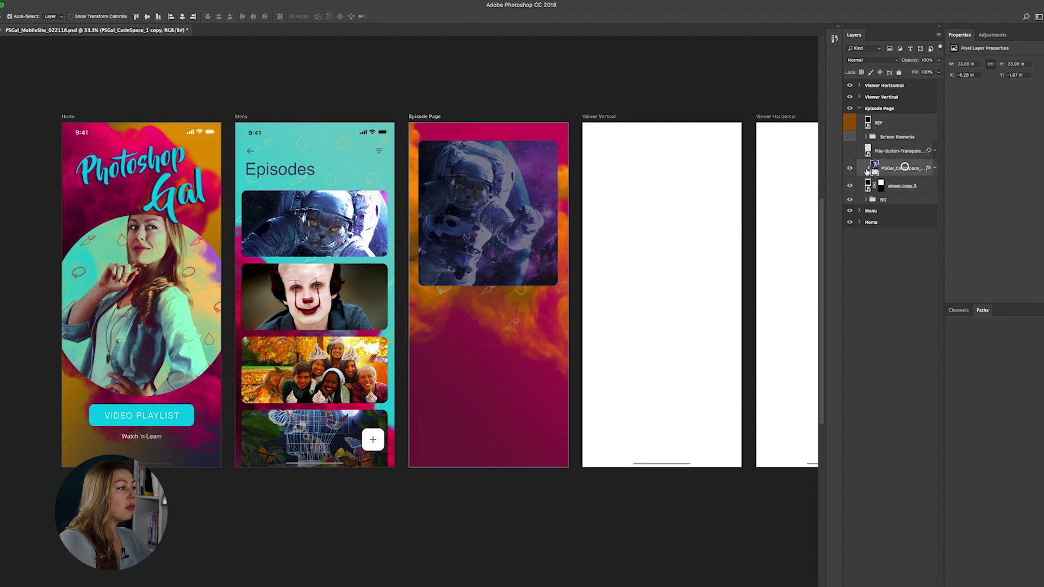
pyautogui.doubleClick(849, 169)
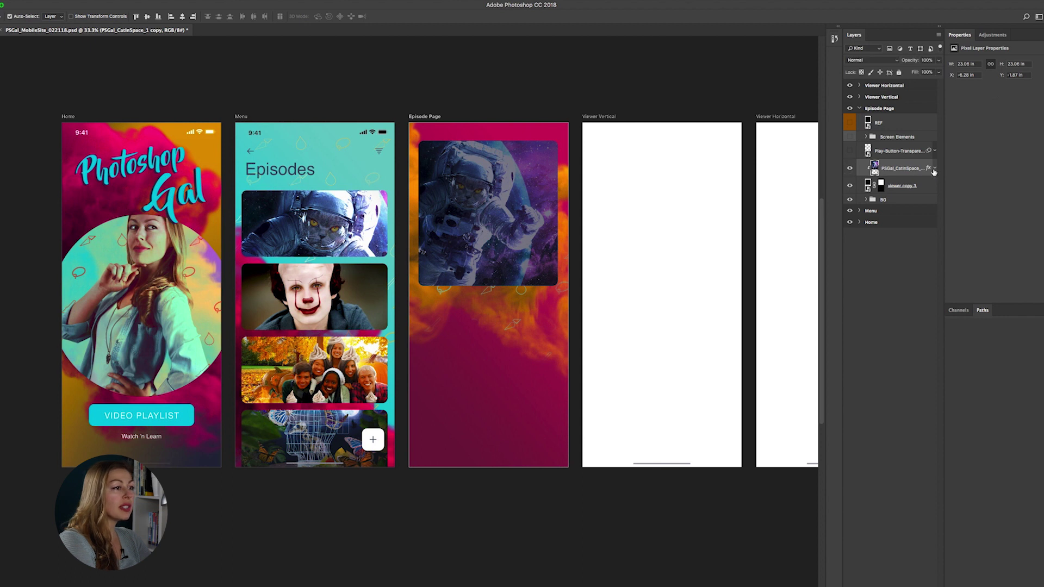
pyautogui.click(934, 169)
pyautogui.click(889, 189)
pyautogui.click(888, 189)
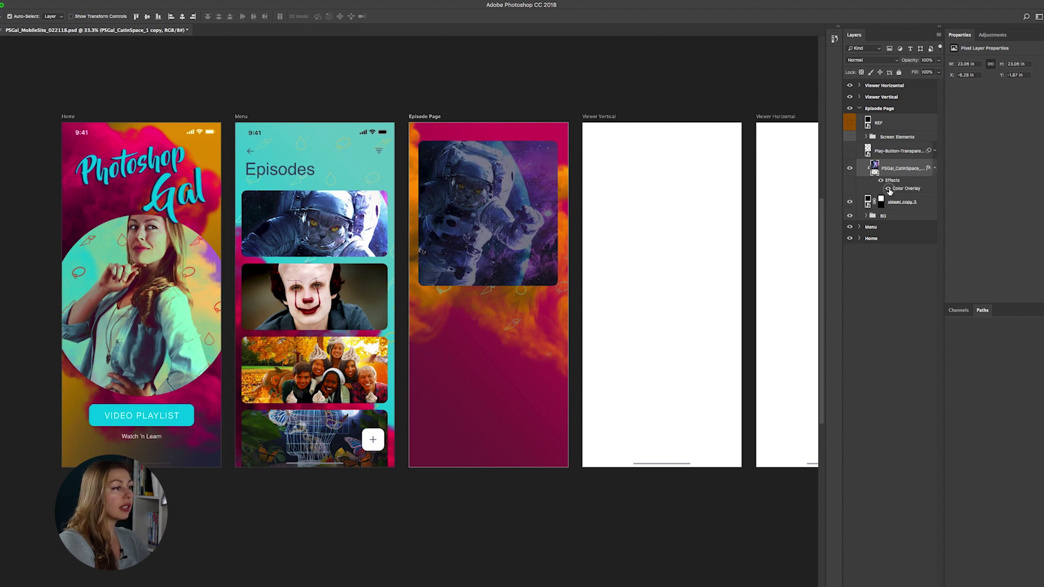
pyautogui.click(849, 151)
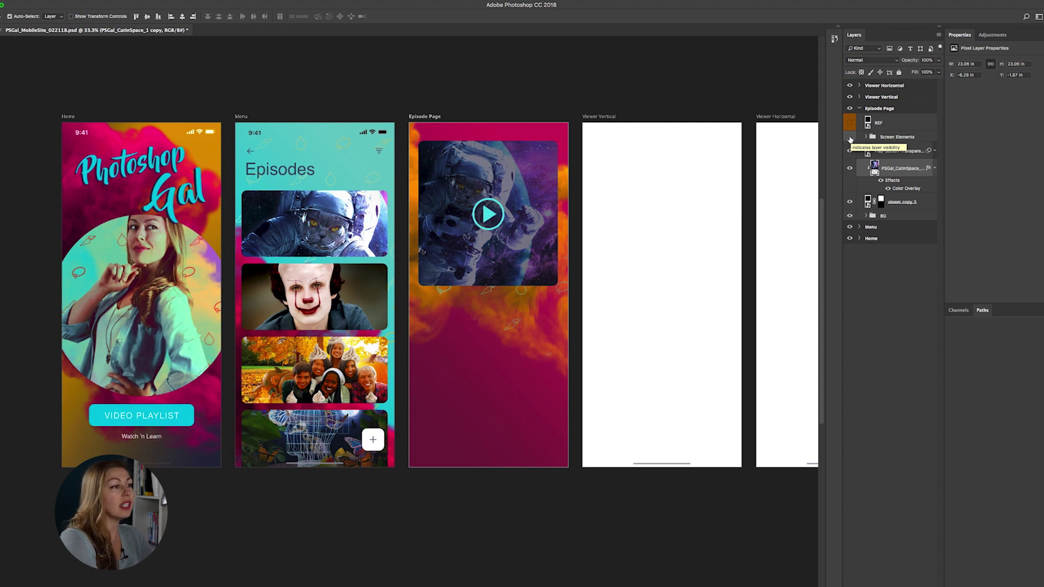
pyautogui.click(851, 138)
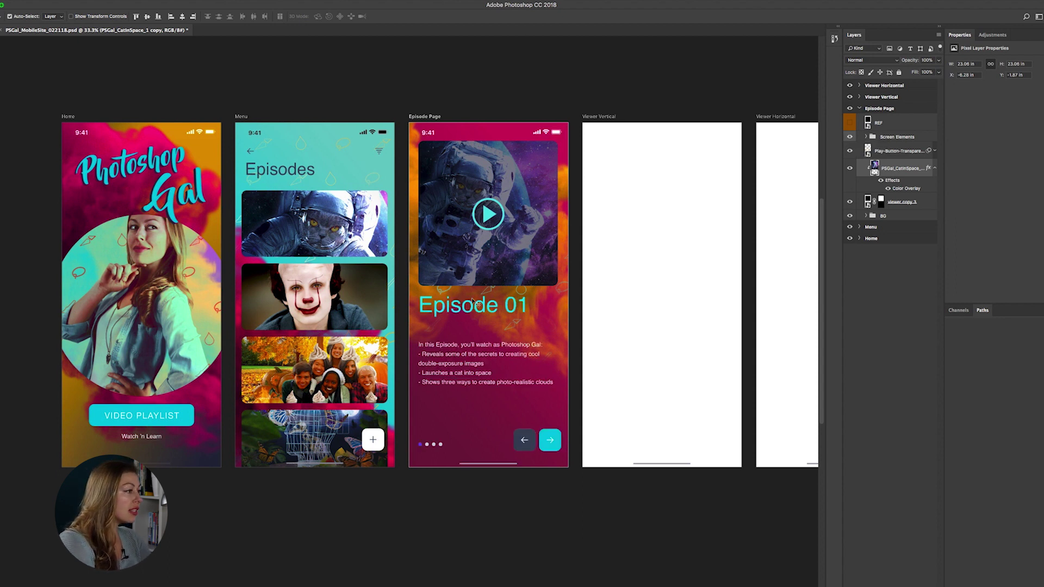
# Pan across the screens and expand the Viewer Vertical artboard's layers
pyautogui.hscroll(-3, 526, 350)
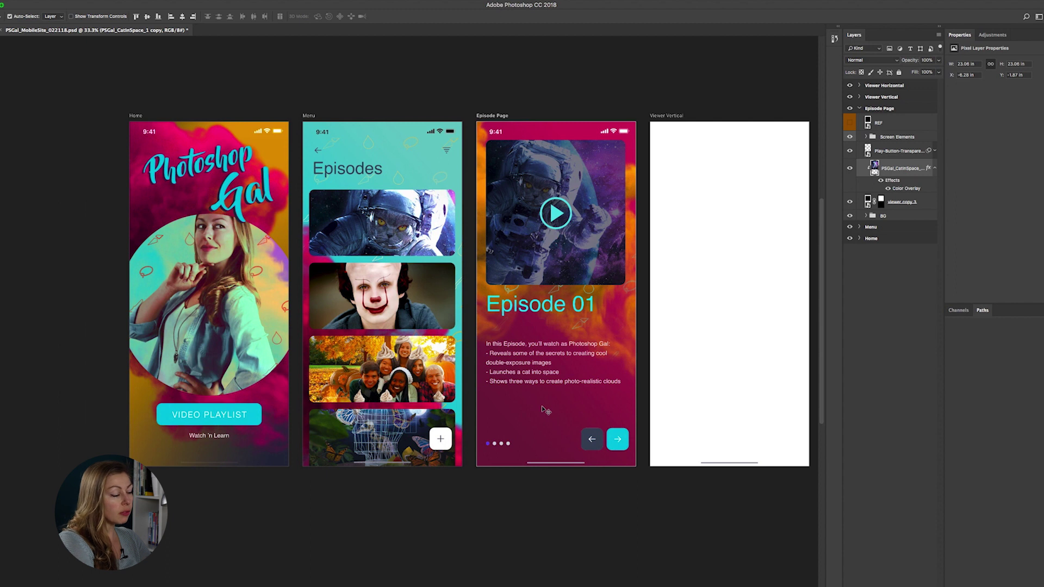
pyautogui.hscroll(4, 619, 375)
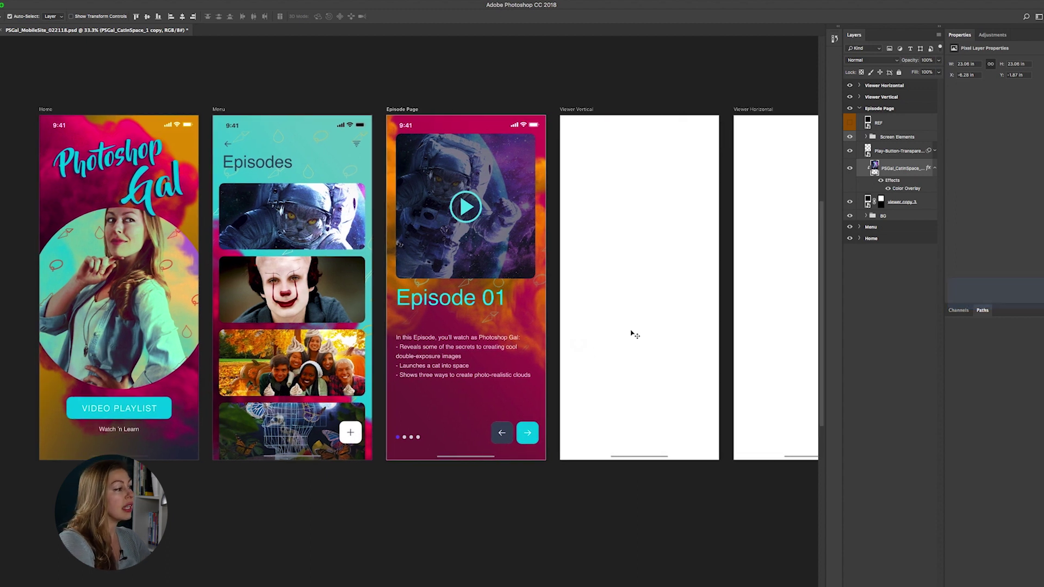
pyautogui.hscroll(-1, 631, 335)
pyautogui.hscroll(1, 590, 319)
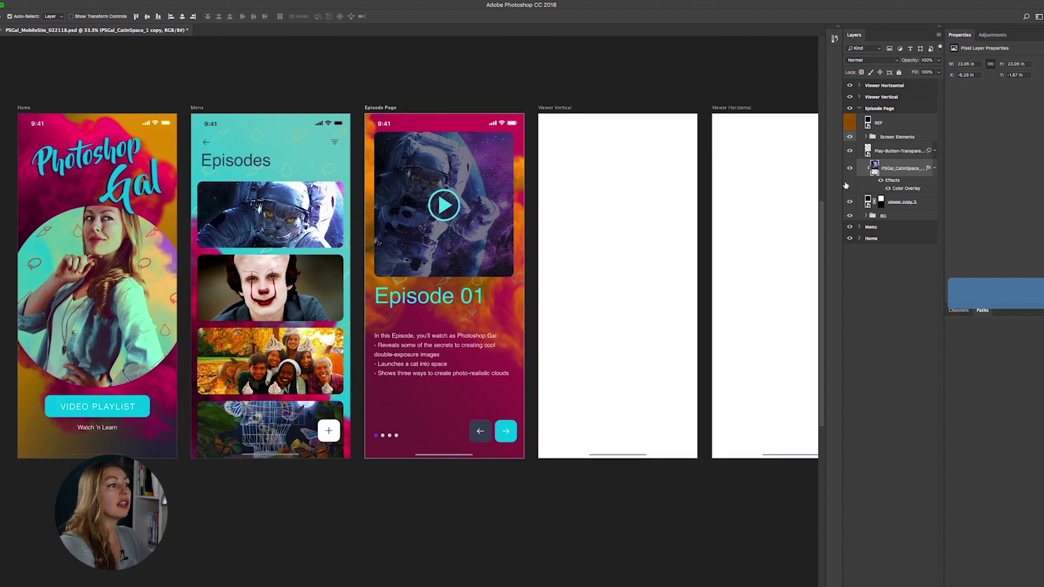
pyautogui.click(859, 97)
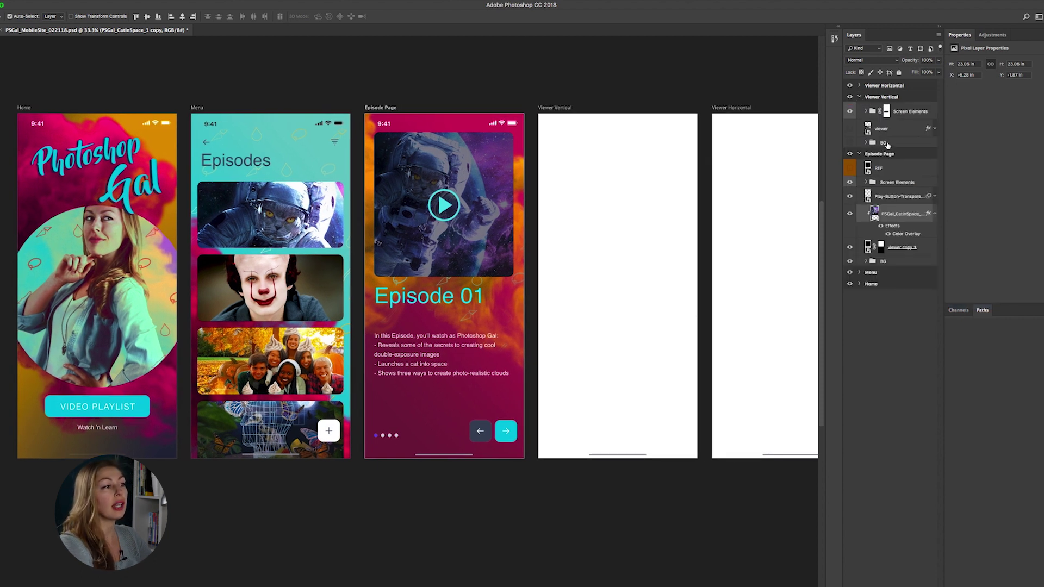
# Turn on the BG and viewer layers under Viewer Vertical for the dark background and video frame
pyautogui.click(861, 144)
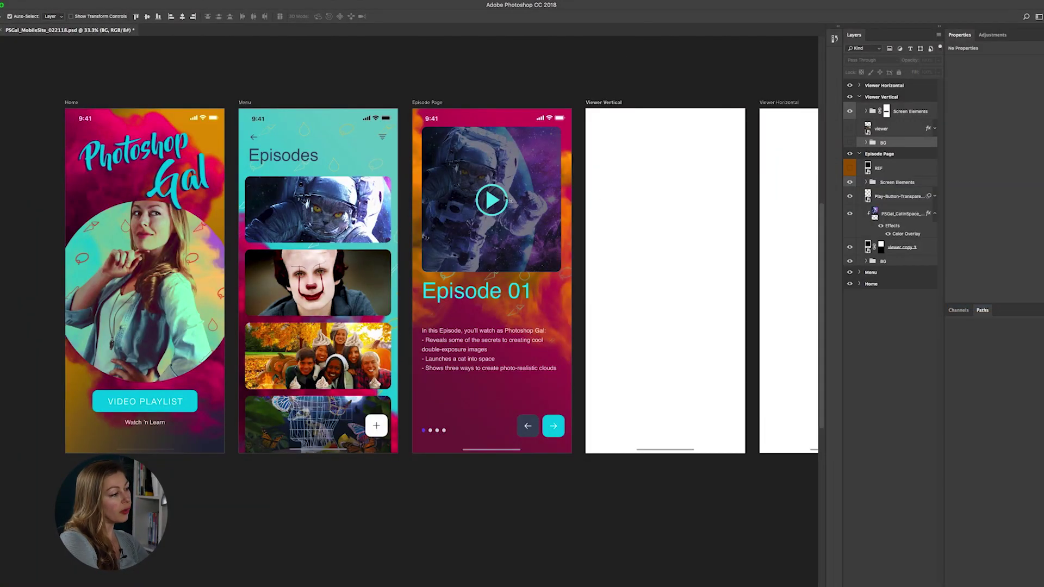
pyautogui.click(850, 142)
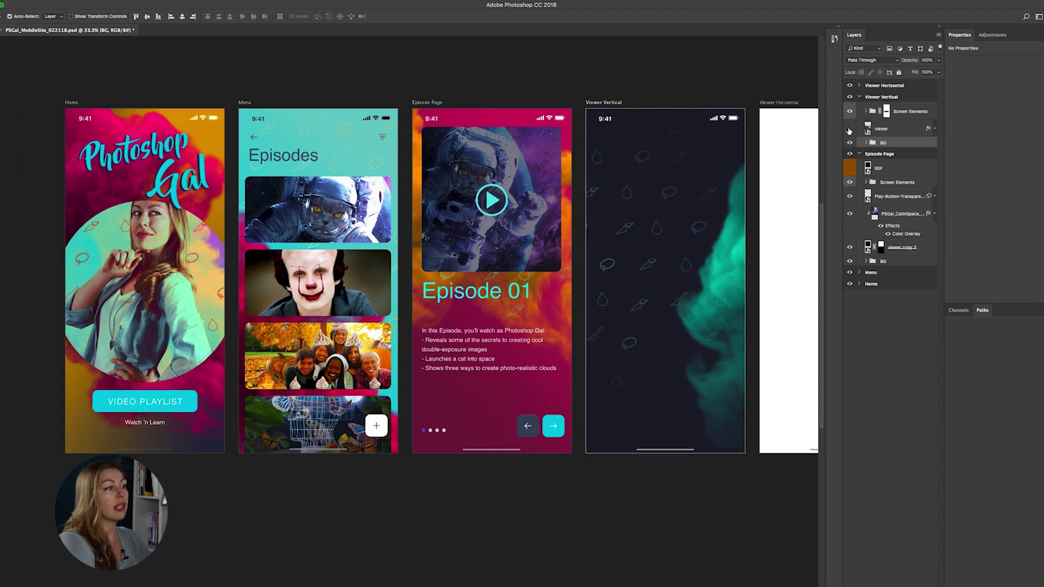
pyautogui.click(849, 129)
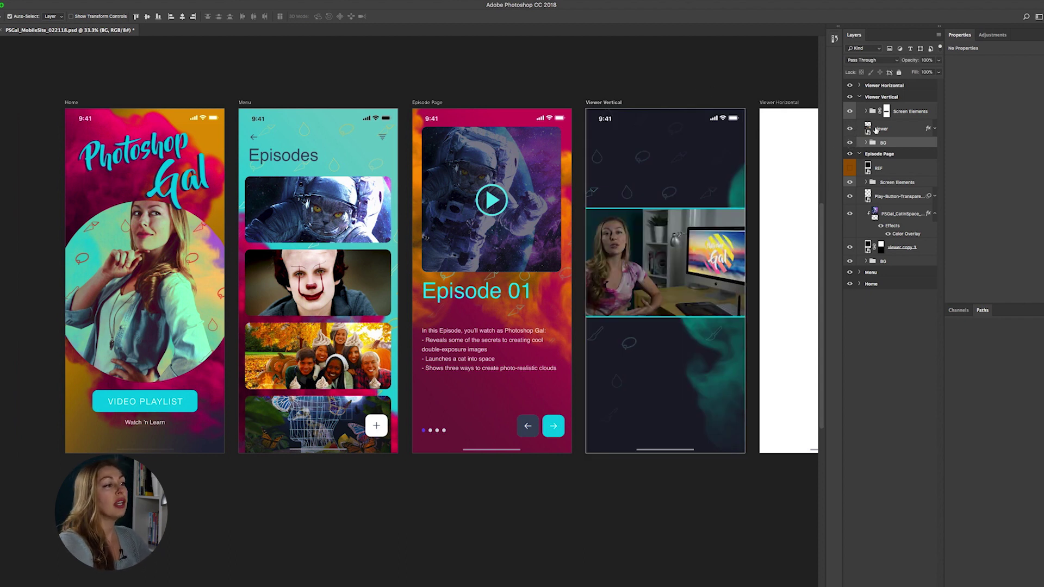
pyautogui.click(882, 130)
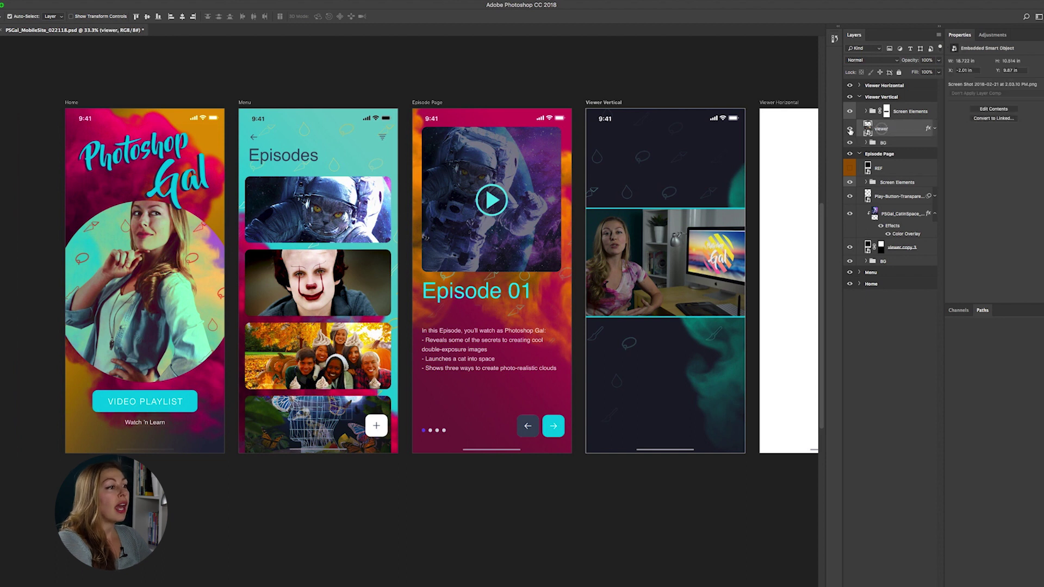
pyautogui.click(850, 129)
pyautogui.click(850, 129)
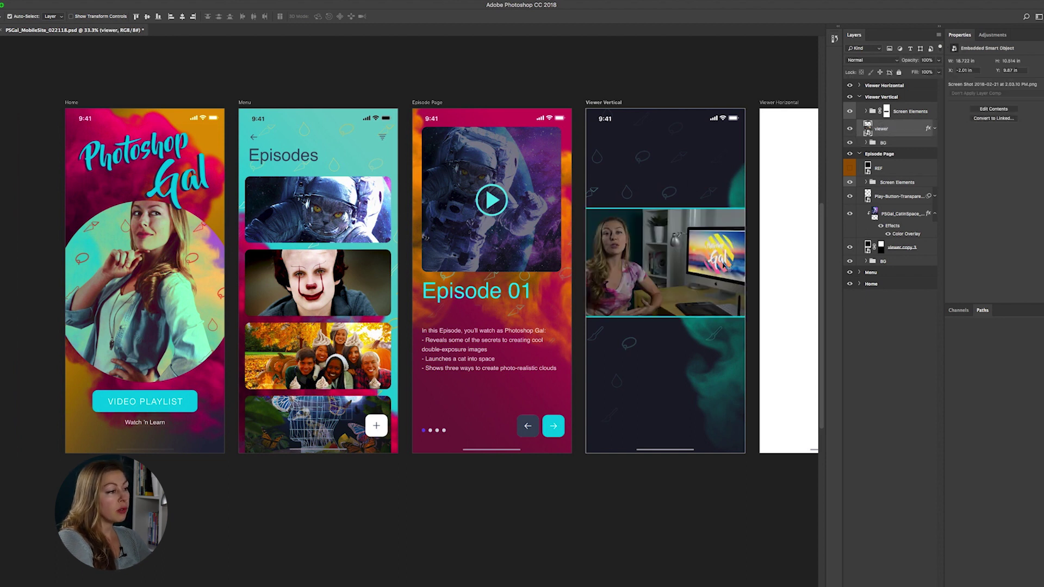
pyautogui.hscroll(3, 725, 238)
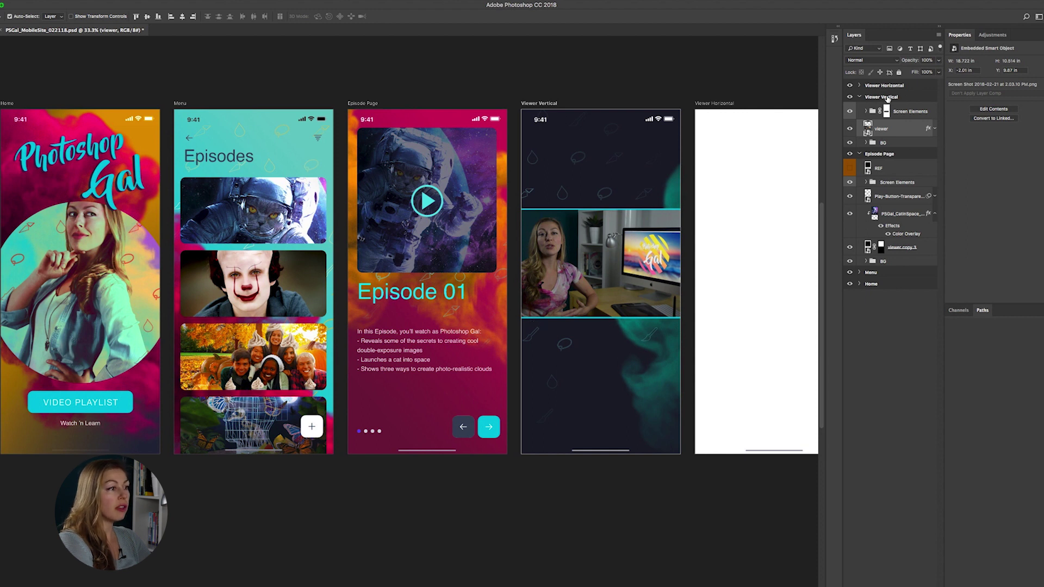
# Show Viewer Horizontal's BG and sideways viewer photo, then zoom out to all five screens
pyautogui.click(864, 88)
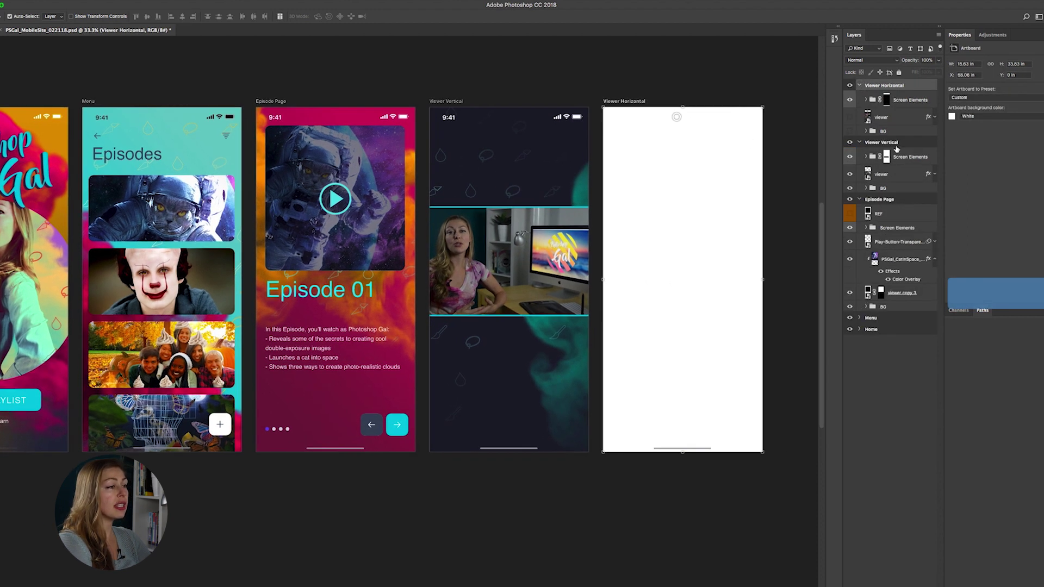
pyautogui.click(850, 131)
pyautogui.click(850, 117)
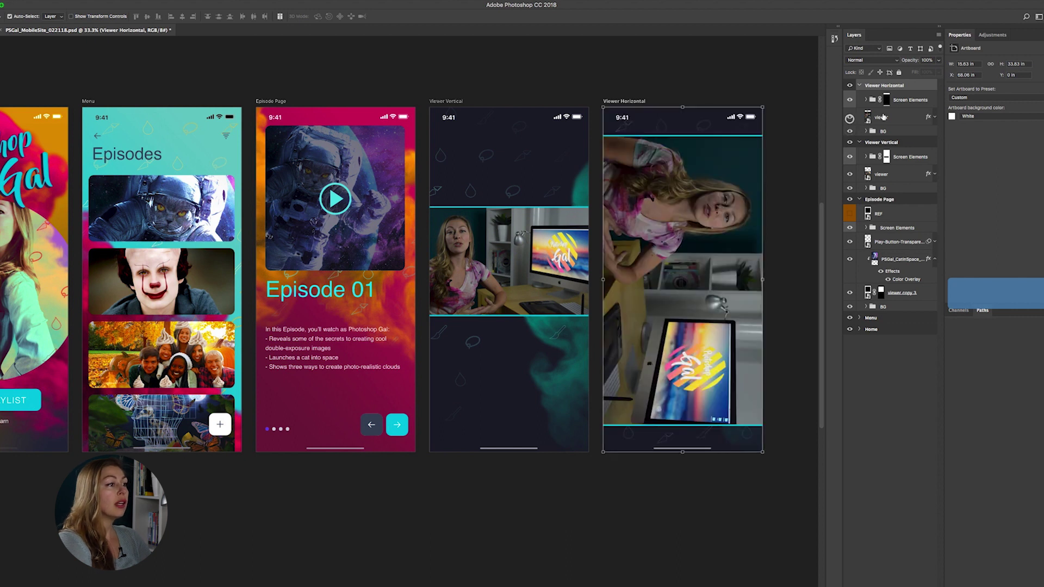
pyautogui.click(693, 242)
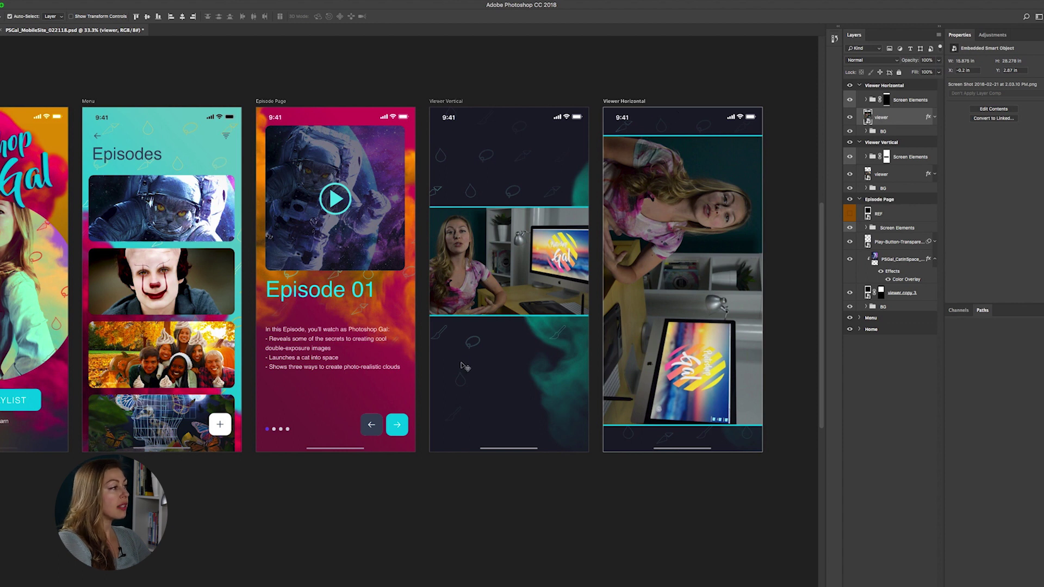
pyautogui.press('z')
pyautogui.keyDown('alt'); pyautogui.click(422, 337); pyautogui.keyUp('alt')
pyautogui.hscroll(-5, 422, 337)
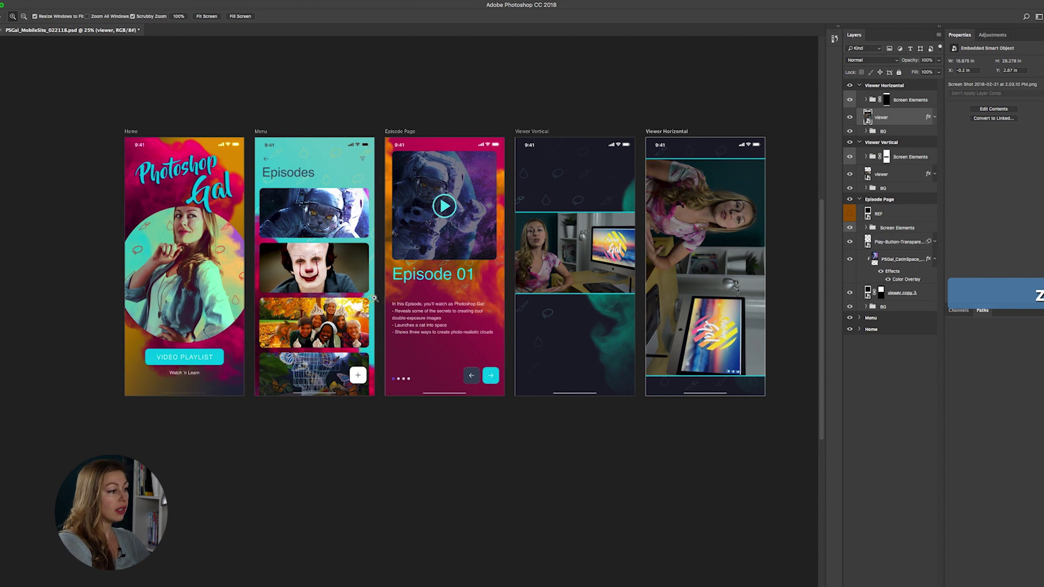
pyautogui.press('v')
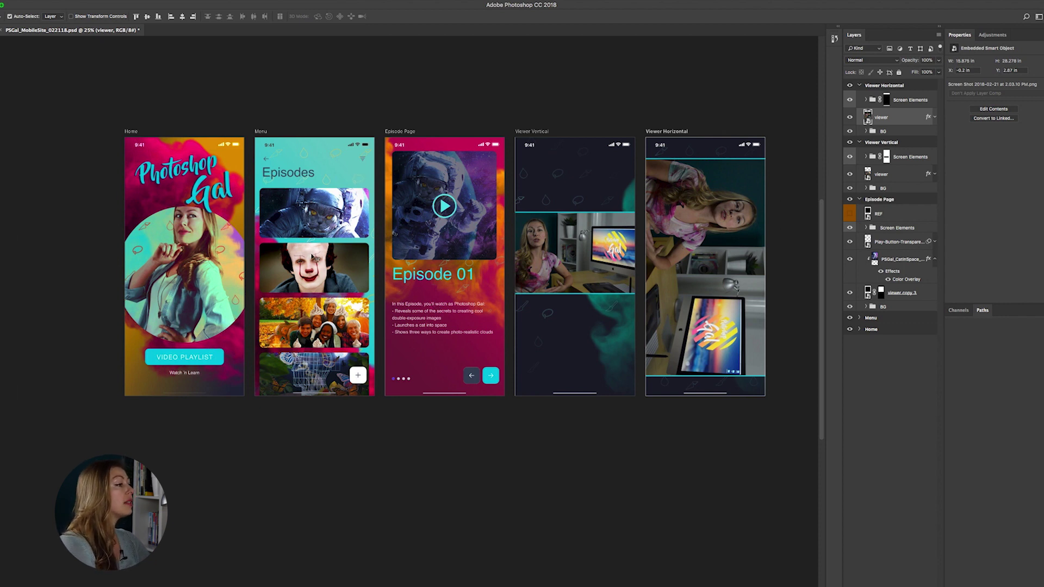
# Hide the Logo, Circle and VIDEO PLAYLIST button on Home, then select the Home artboard
pyautogui.press('z')
pyautogui.click(275, 266)
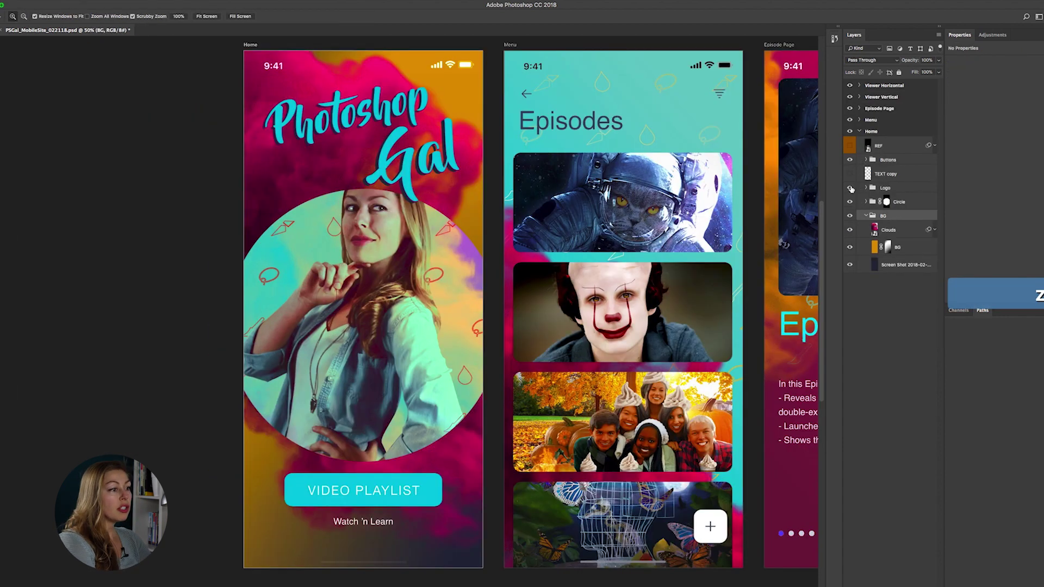
pyautogui.click(850, 188)
pyautogui.click(851, 202)
pyautogui.click(851, 160)
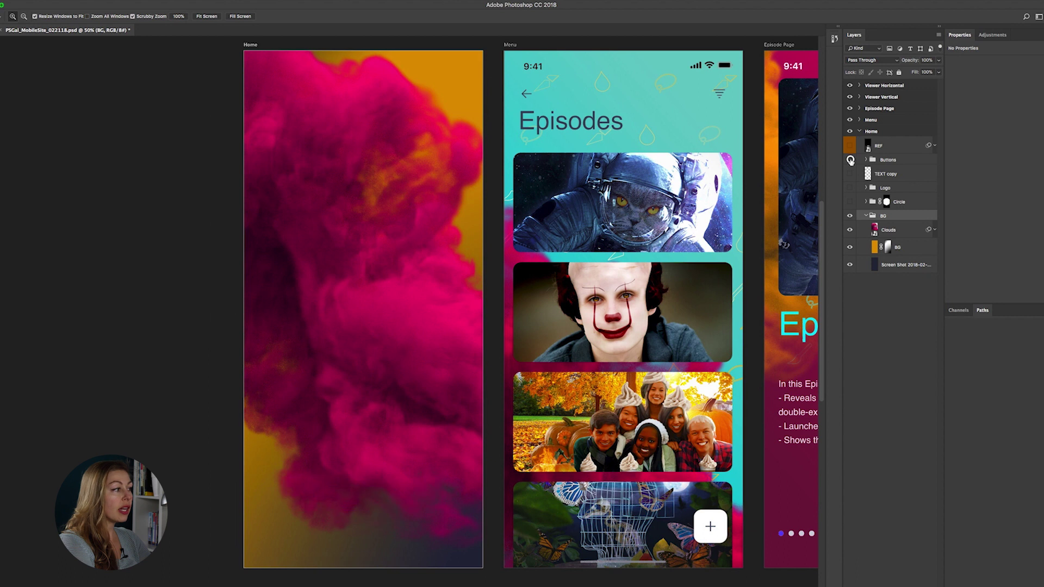
pyautogui.press('v')
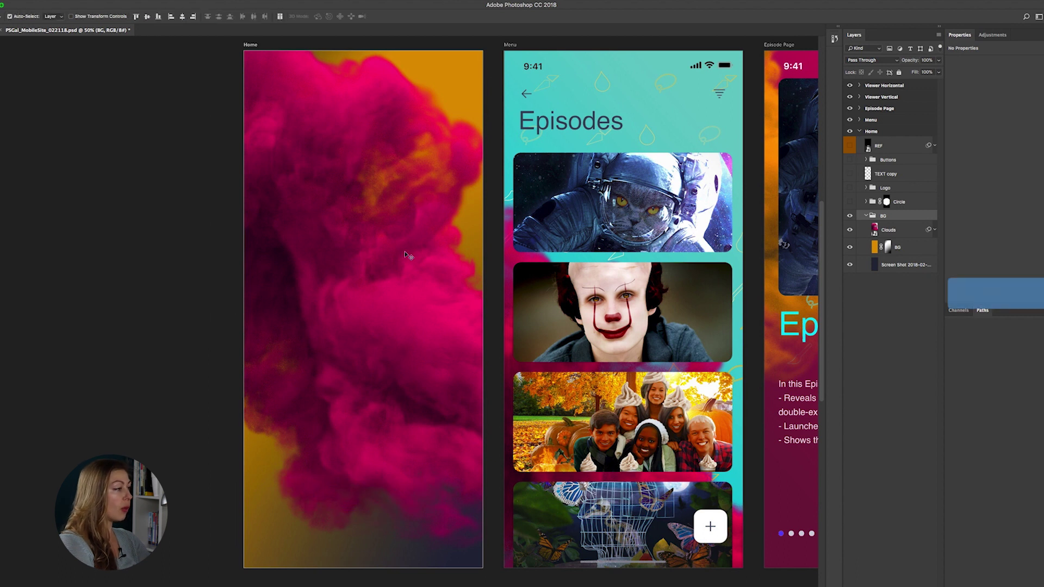
pyautogui.click(873, 132)
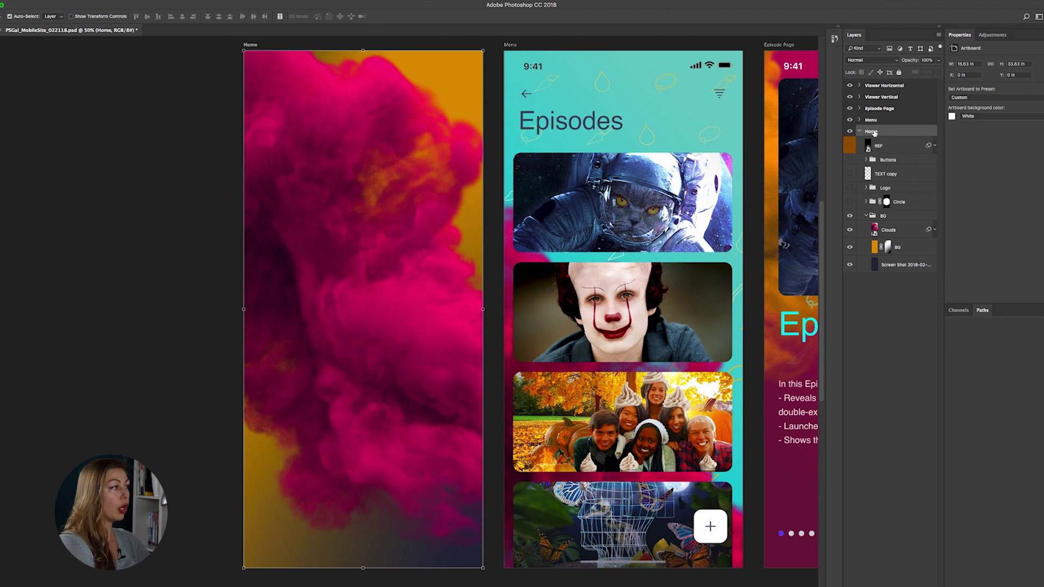
pyautogui.click(40, 2)
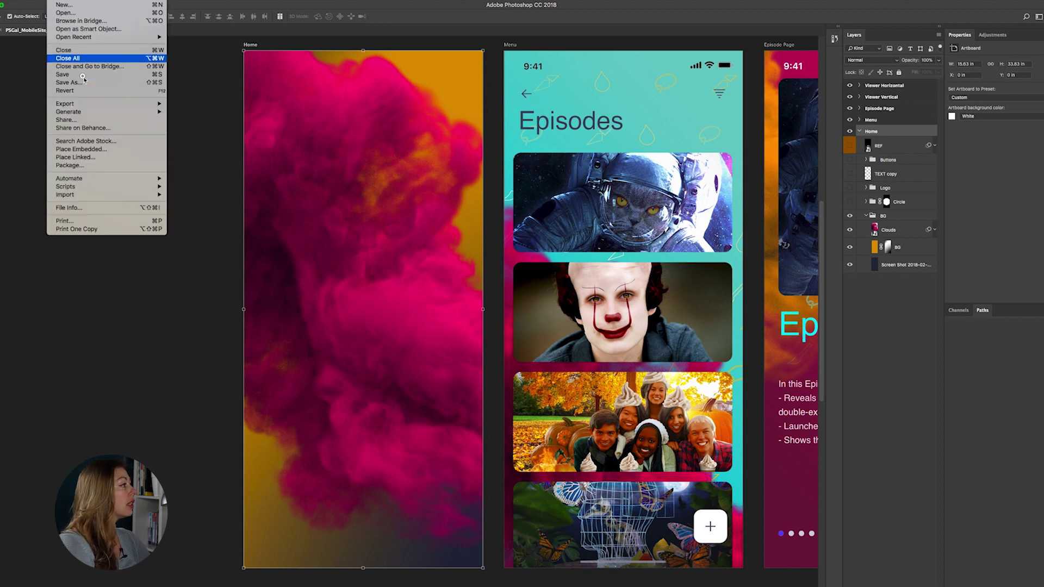
# Start an Artboards to Files export and set its destination to the XD Assets folder
pyautogui.moveTo(84, 103)
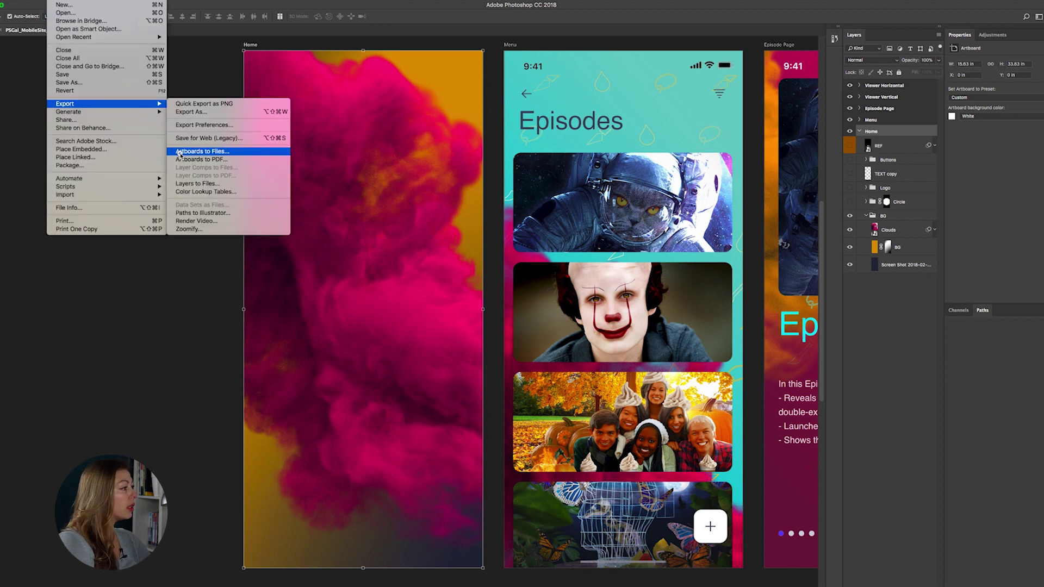
pyautogui.click(180, 152)
pyautogui.click(576, 197)
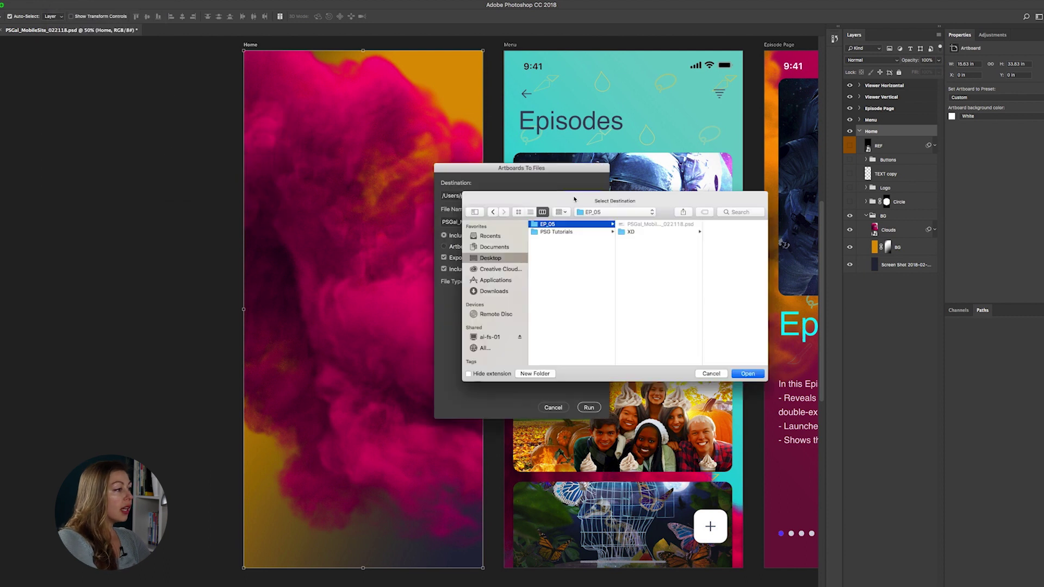
pyautogui.click(658, 233)
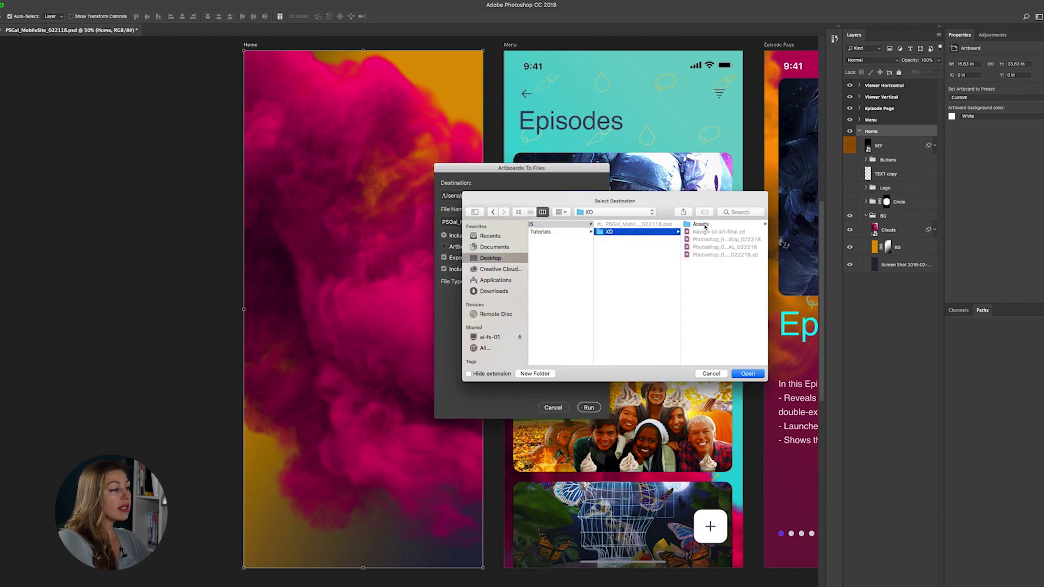
pyautogui.click(718, 225)
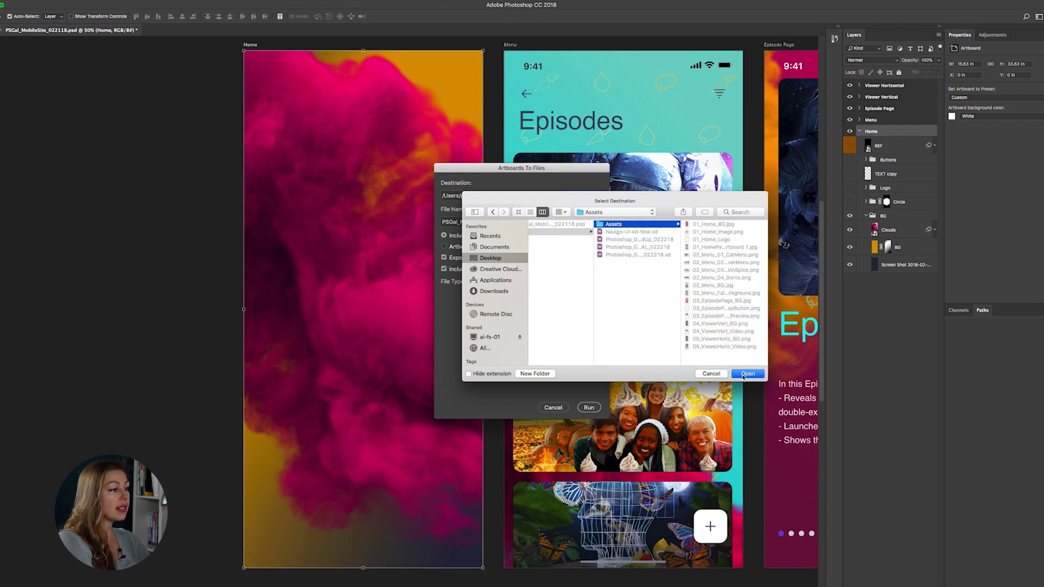
pyautogui.click(747, 374)
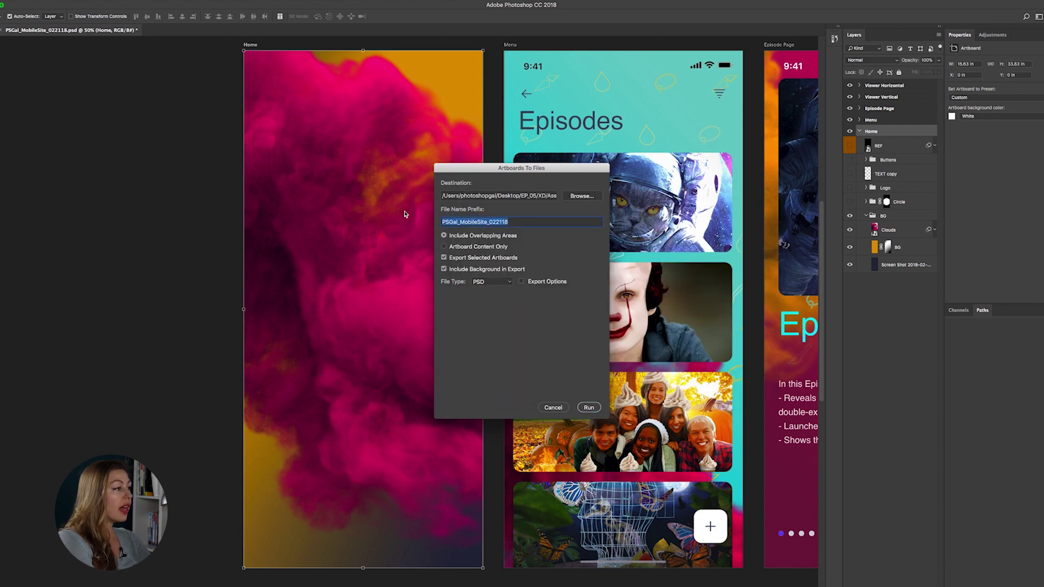
# Export with prefix 01_Home_BG as PNG-24, without the artboard background, and run it
pyautogui.write('01')
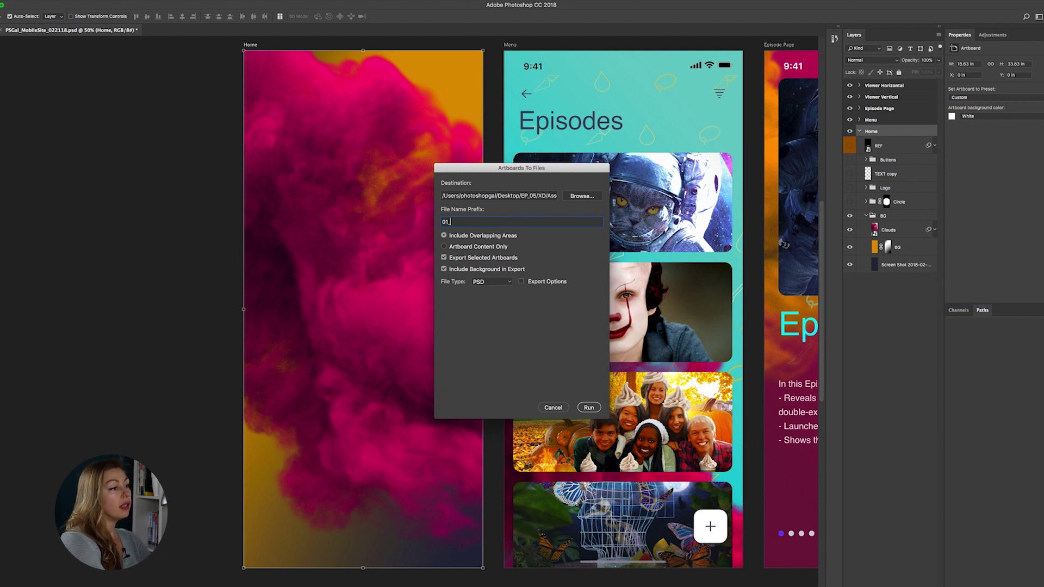
pyautogui.write('_')
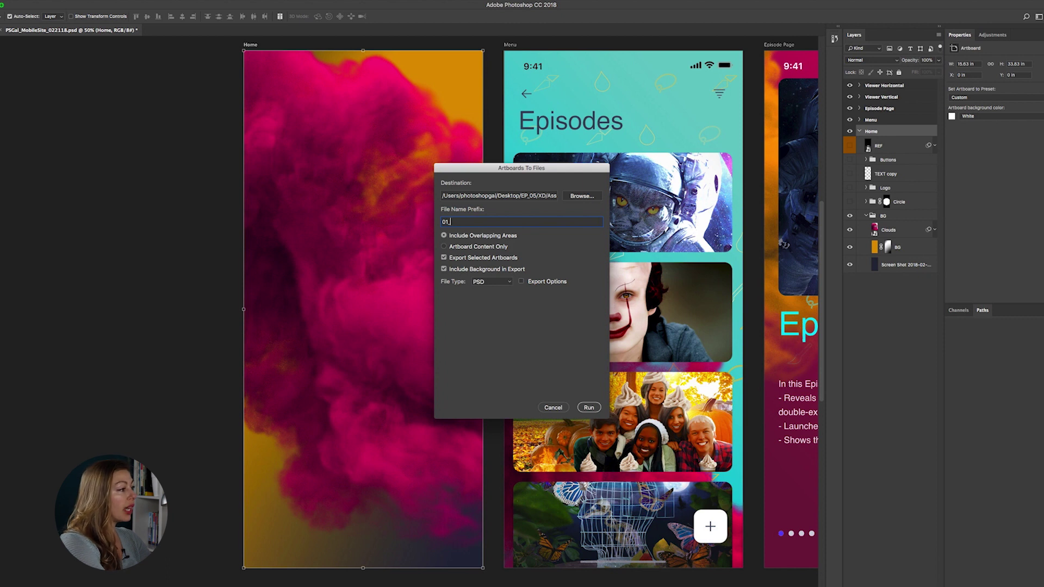
pyautogui.write('Home_BG')
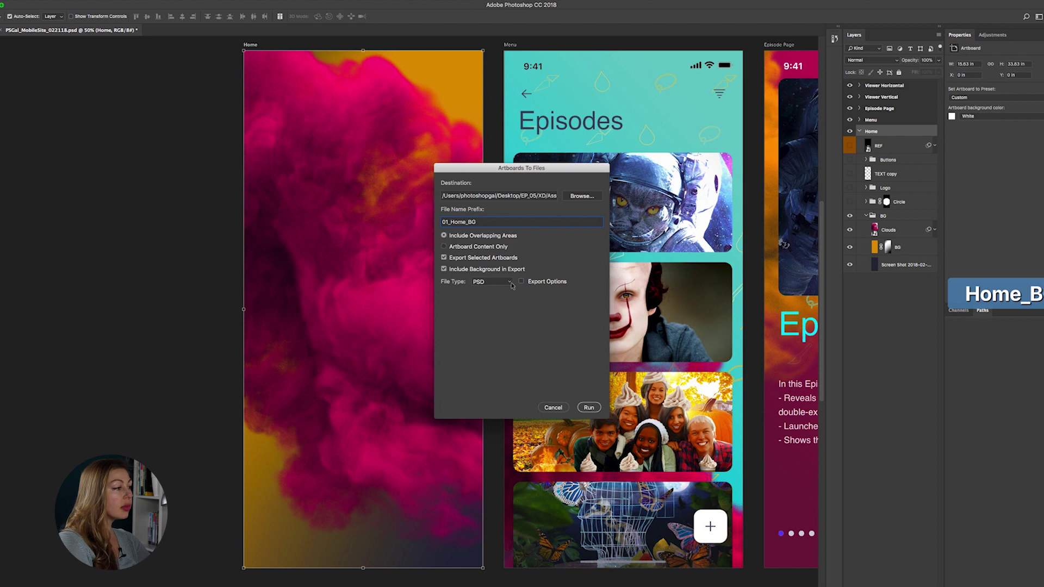
pyautogui.click(510, 282)
pyautogui.click(495, 298)
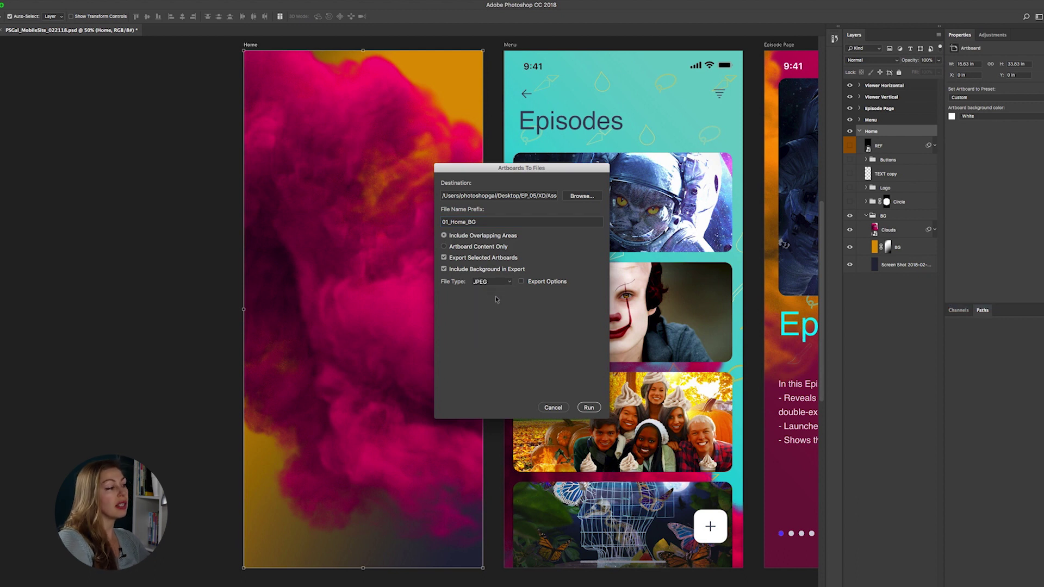
pyautogui.click(509, 283)
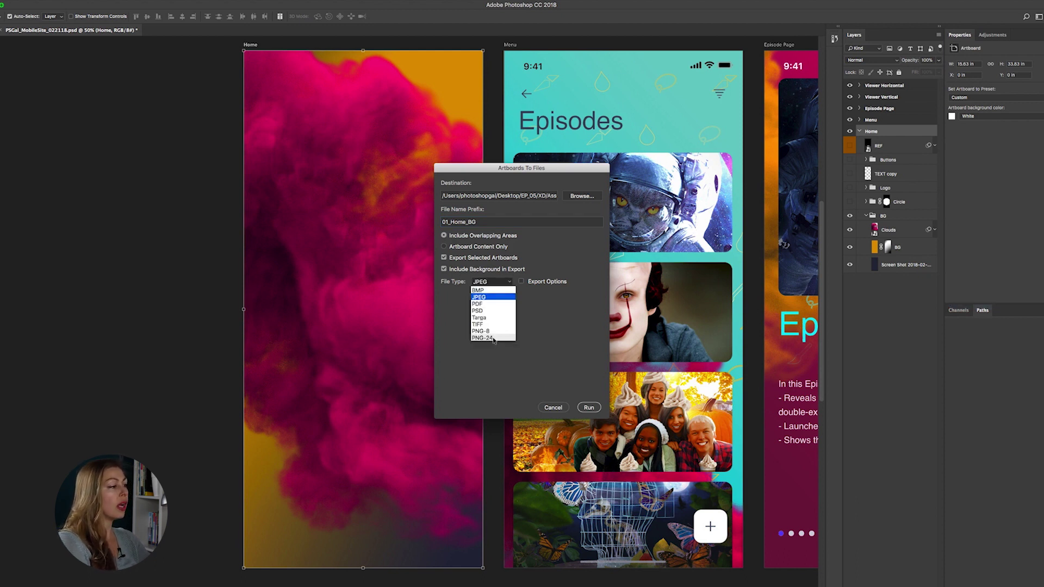
pyautogui.click(492, 340)
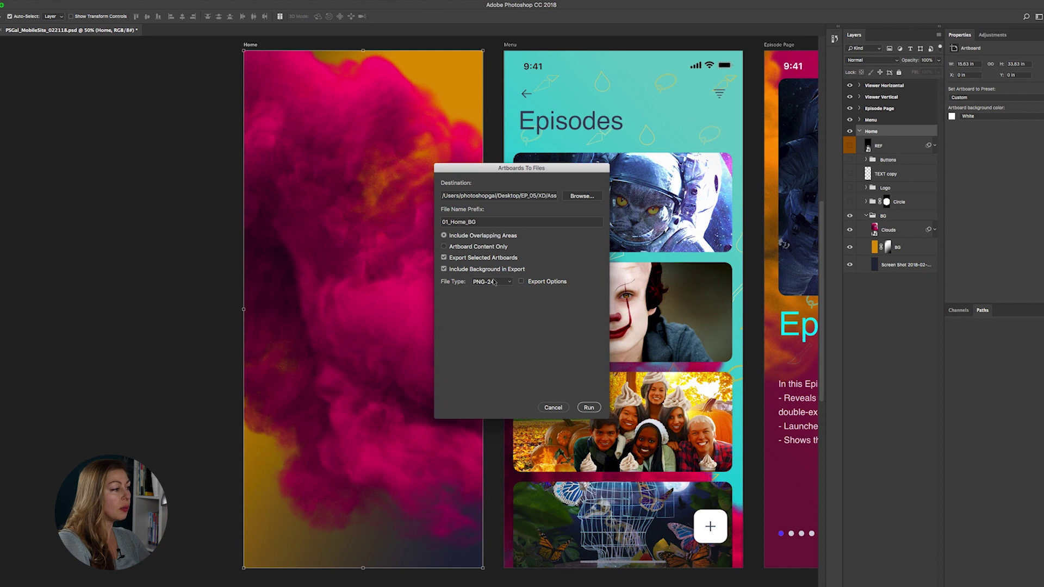
pyautogui.click(444, 270)
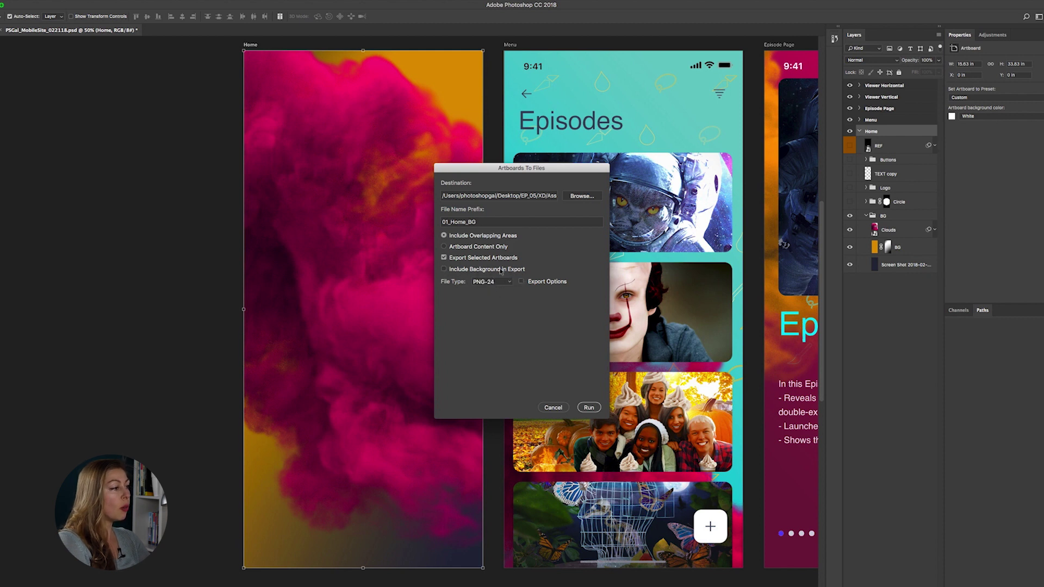
pyautogui.click(553, 408)
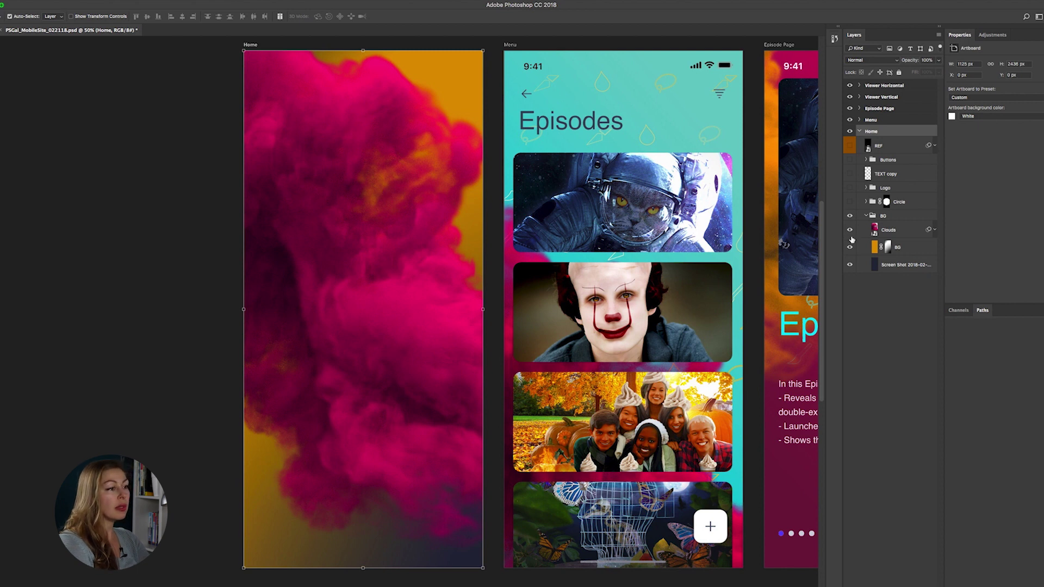
# Collapse BG and show the Circle portrait and Logo layers, keeping Buttons and TEXT copy hidden
pyautogui.click(866, 215)
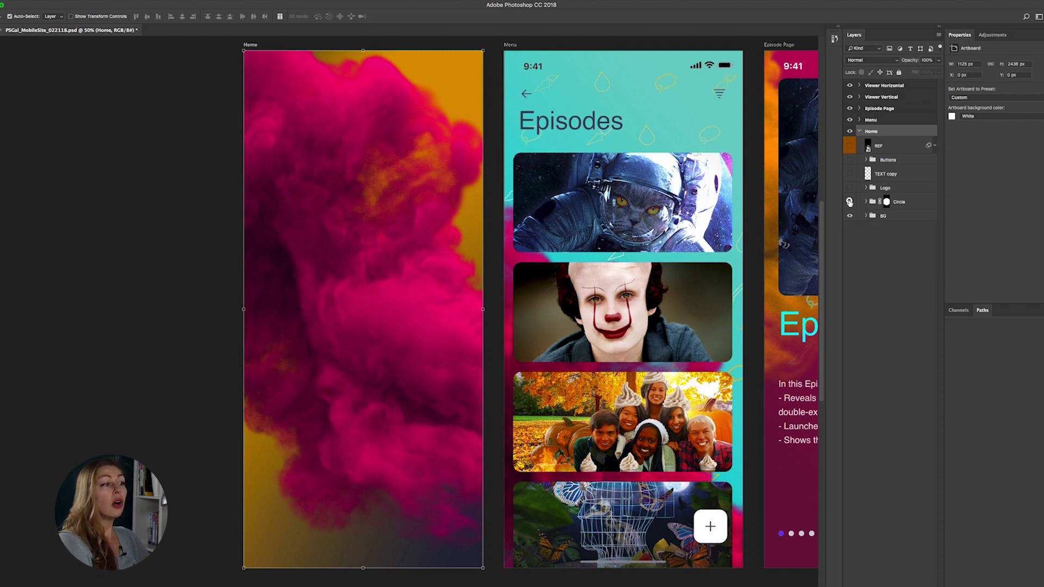
pyautogui.click(849, 202)
pyautogui.click(849, 188)
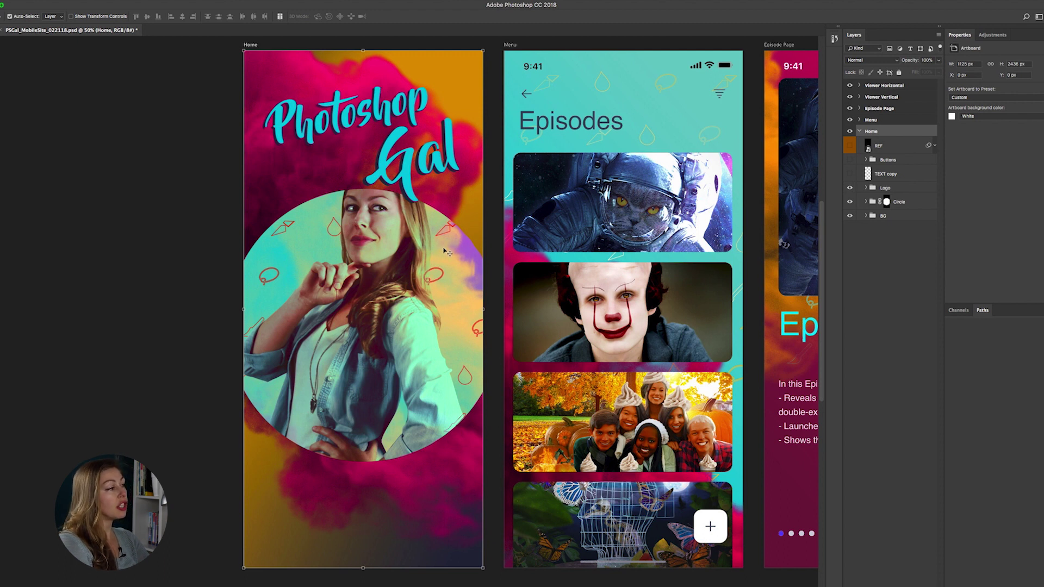
pyautogui.moveTo(850, 164); pyautogui.dragTo(850, 174)
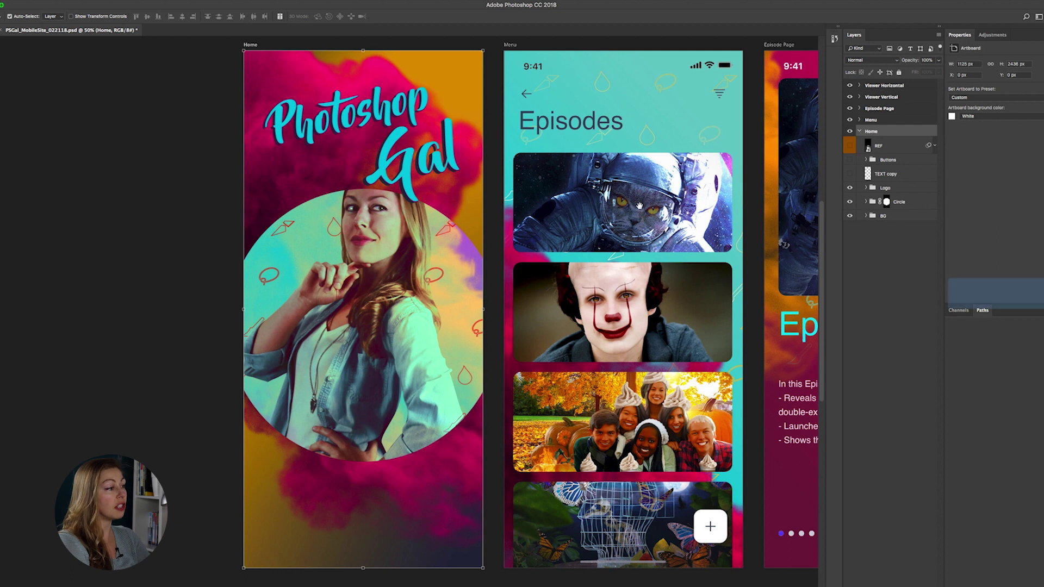
pyautogui.hscroll(5, 561, 213)
# Collapse the Home layers and briefly toggle the Menu screen's Episodes thumbnail images
pyautogui.click(859, 120)
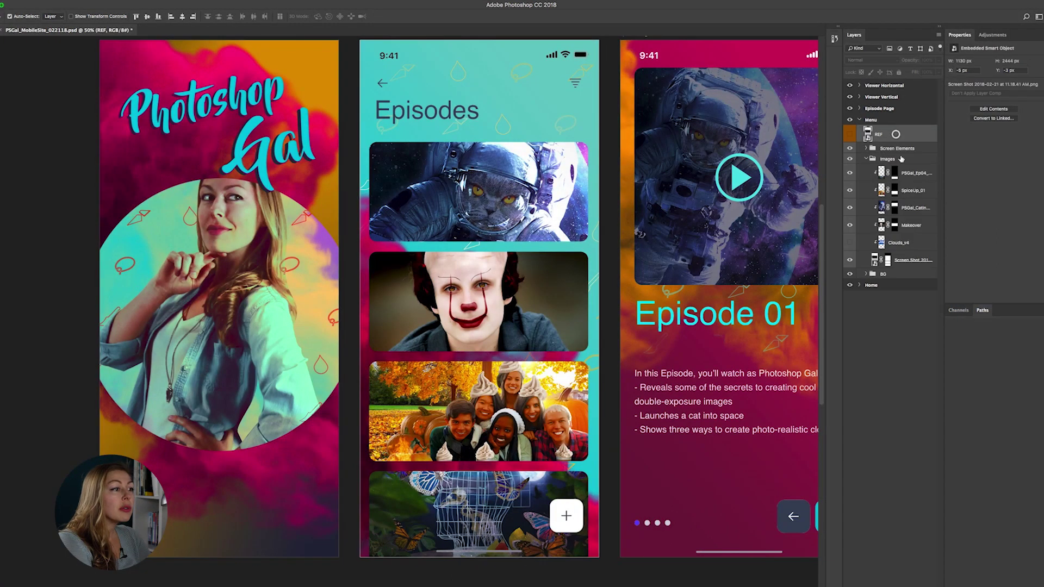
pyautogui.click(892, 159)
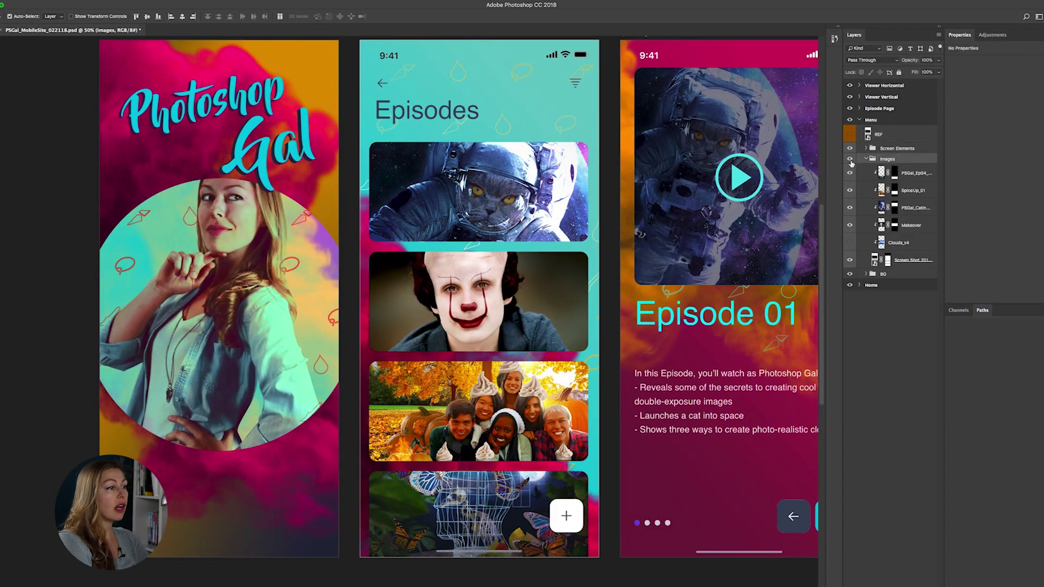
pyautogui.click(850, 158)
pyautogui.click(850, 159)
pyautogui.hscroll(5, 558, 148)
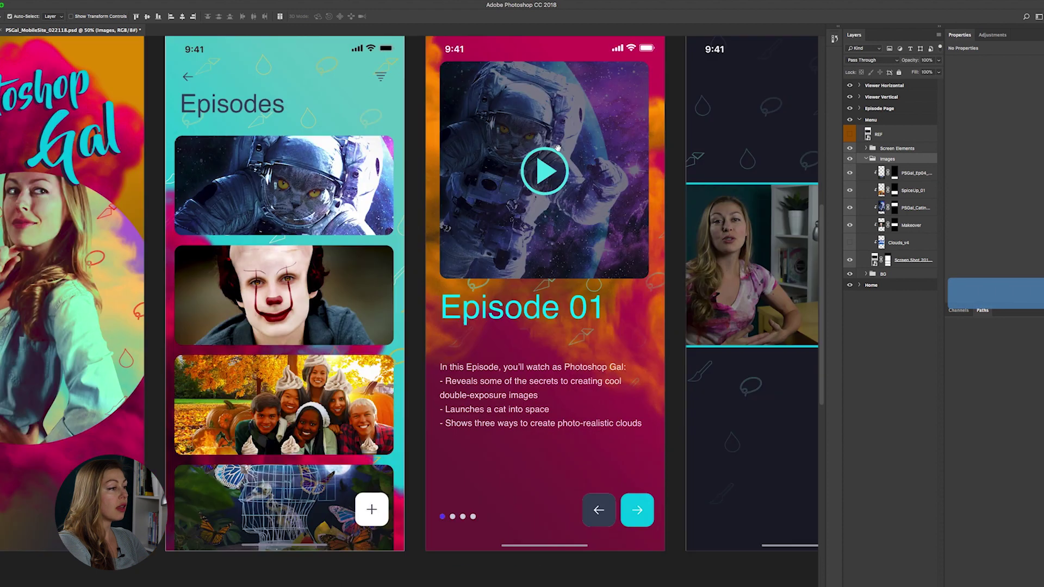
# Expand the Episode Page and hide its background, play button and text elements
pyautogui.click(859, 108)
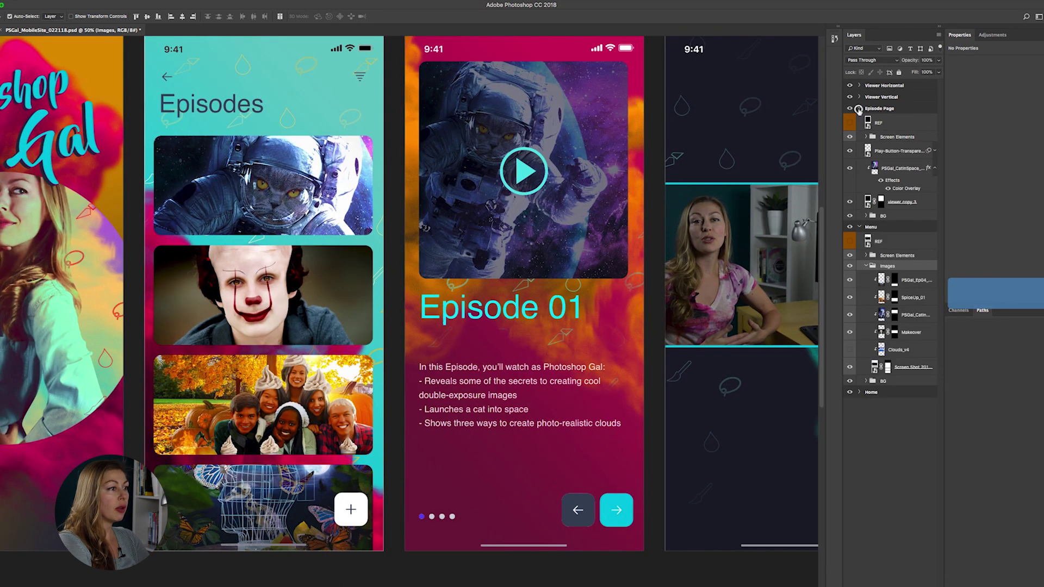
pyautogui.click(892, 168)
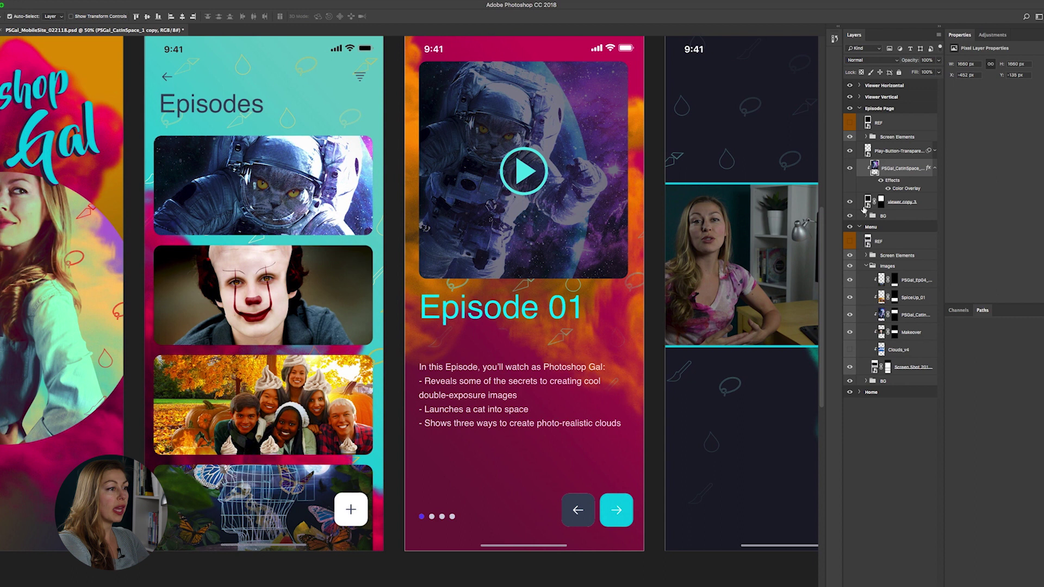
pyautogui.click(851, 216)
pyautogui.click(850, 150)
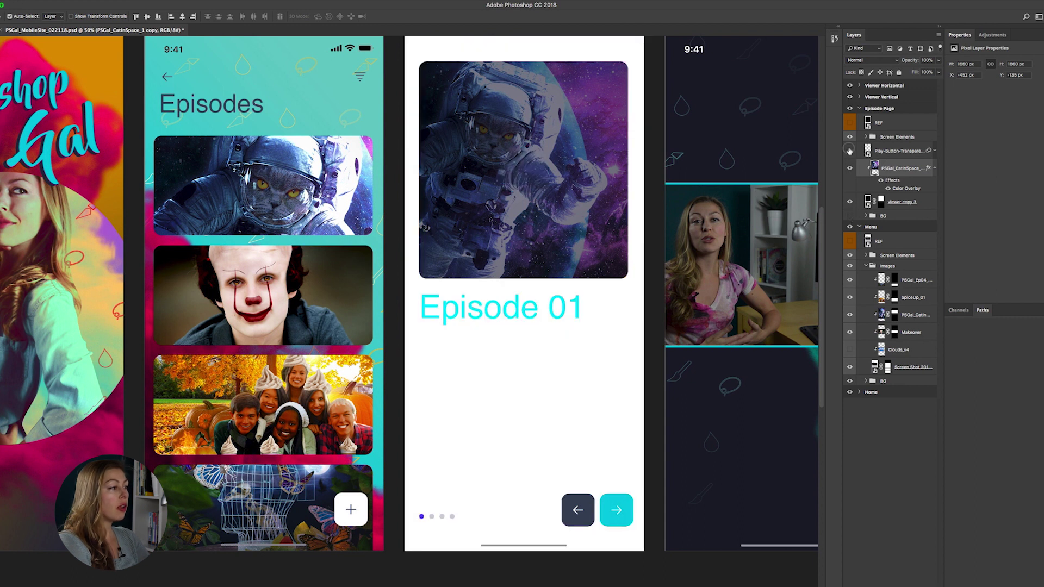
pyautogui.click(849, 151)
pyautogui.click(849, 150)
pyautogui.click(849, 150)
pyautogui.click(850, 137)
pyautogui.click(849, 150)
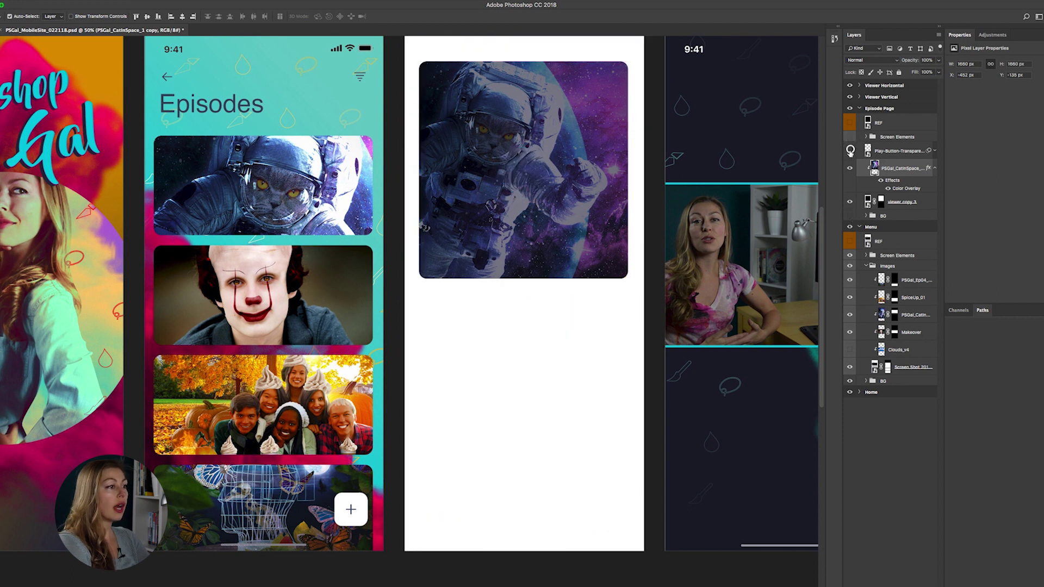
# Select the Episode Page and keep its background hidden, leaving the cat image on white
pyautogui.click(884, 107)
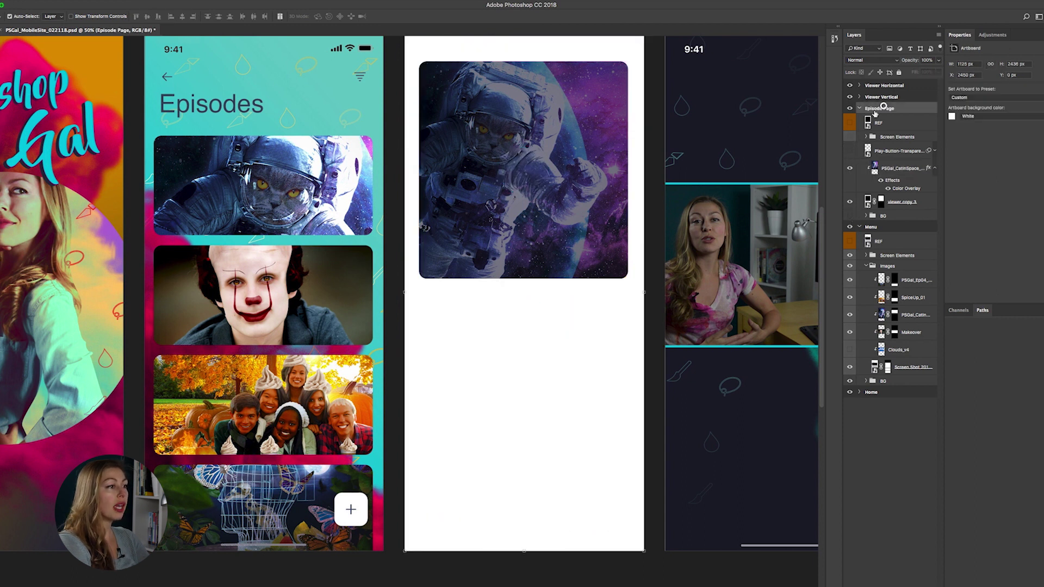
pyautogui.click(850, 216)
pyautogui.click(850, 215)
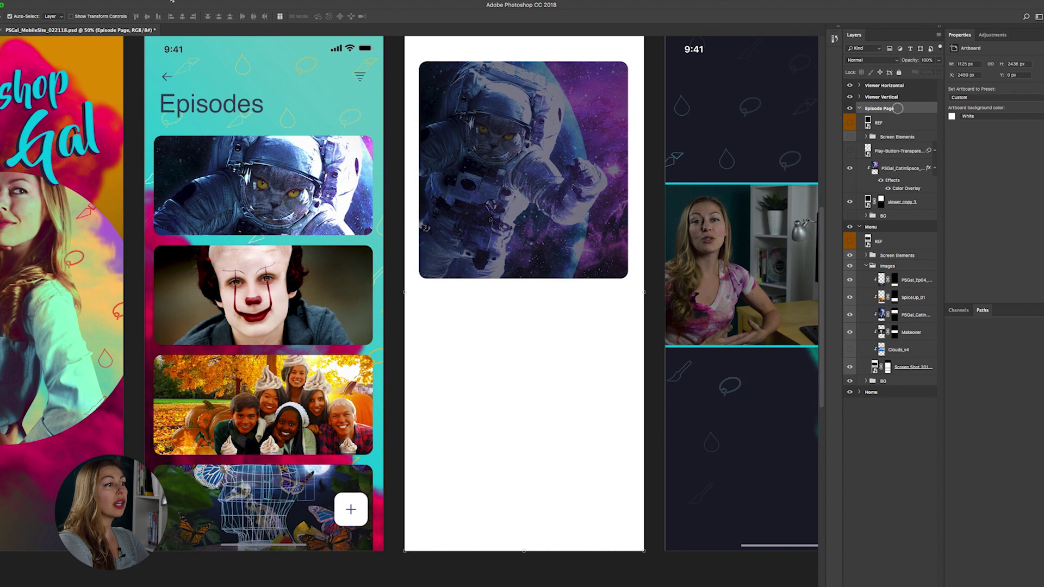
pyautogui.click(61, 3)
pyautogui.moveTo(95, 105)
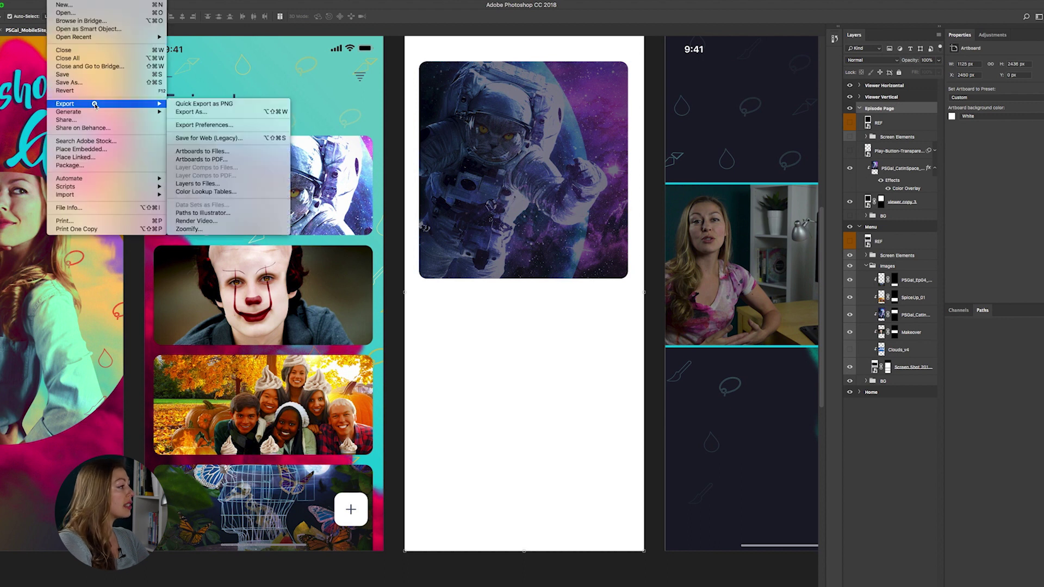
# Export the Episode Page as PNG-24 without background, prefix 03_CatImage, and confirm the success message
pyautogui.click(220, 152)
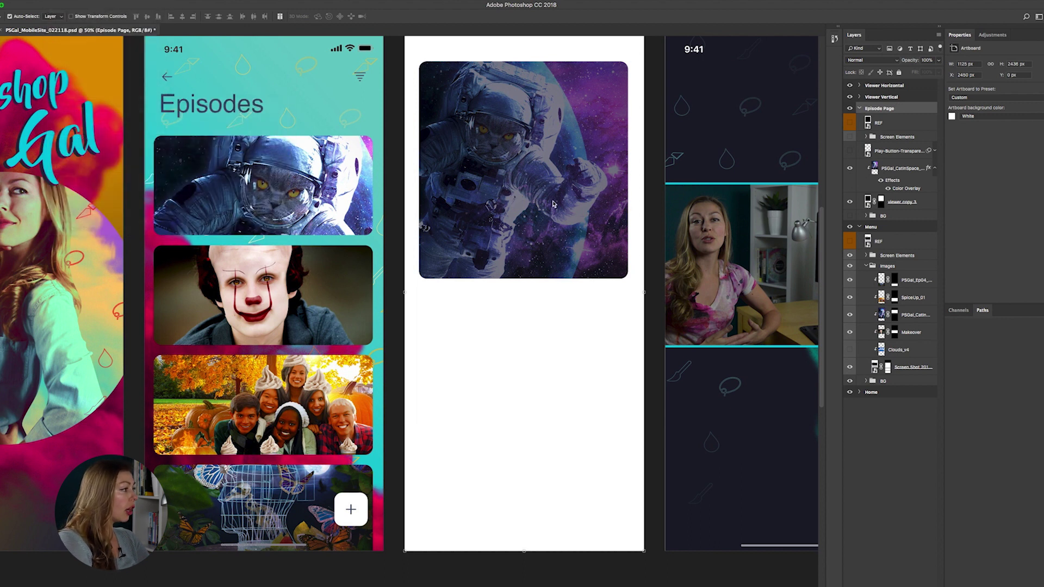
pyautogui.click(491, 281)
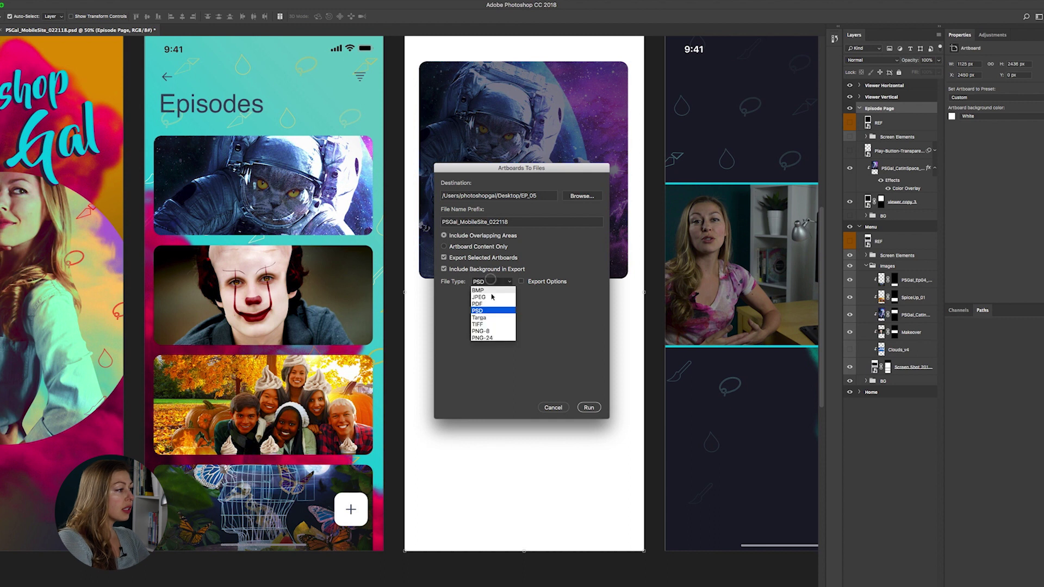
pyautogui.click(490, 336)
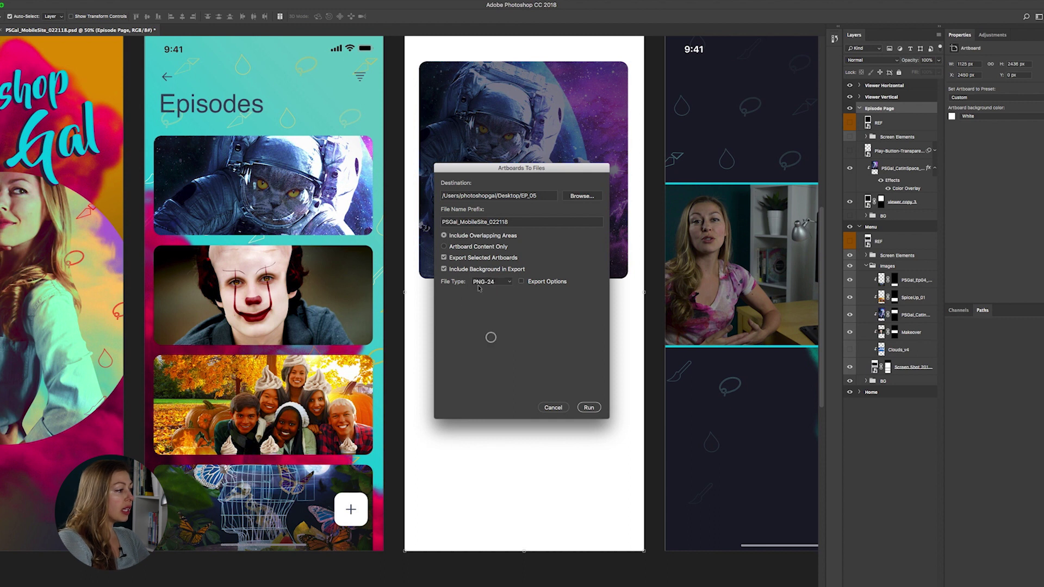
pyautogui.click(444, 270)
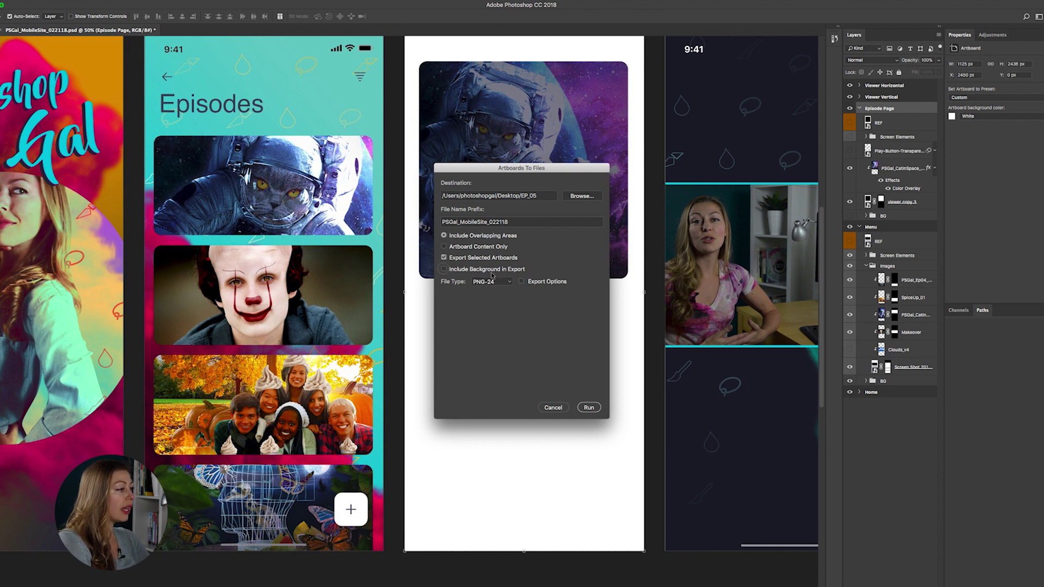
pyautogui.moveTo(516, 218); pyautogui.dragTo(439, 220)
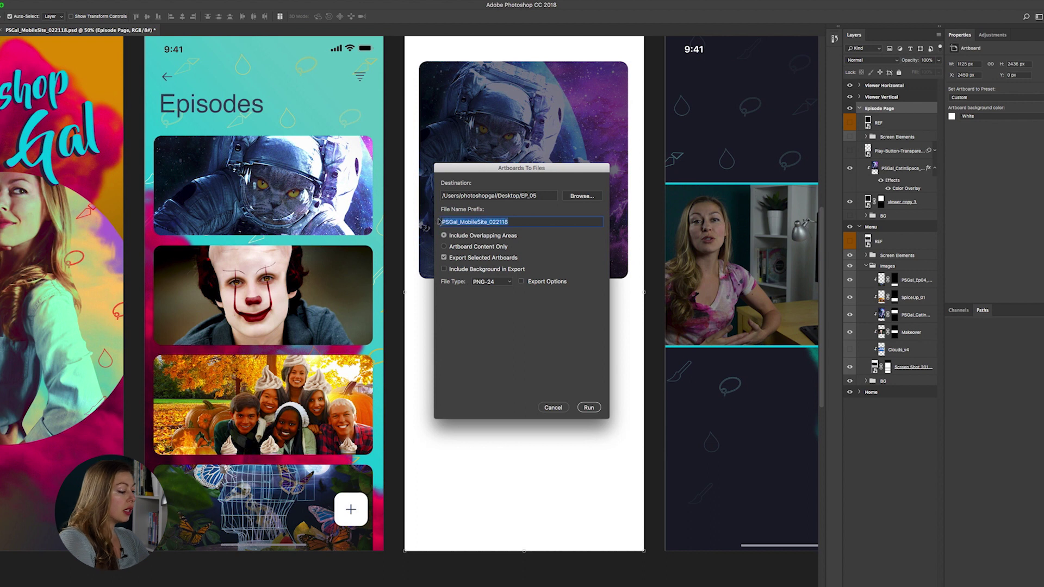
pyautogui.write('03')
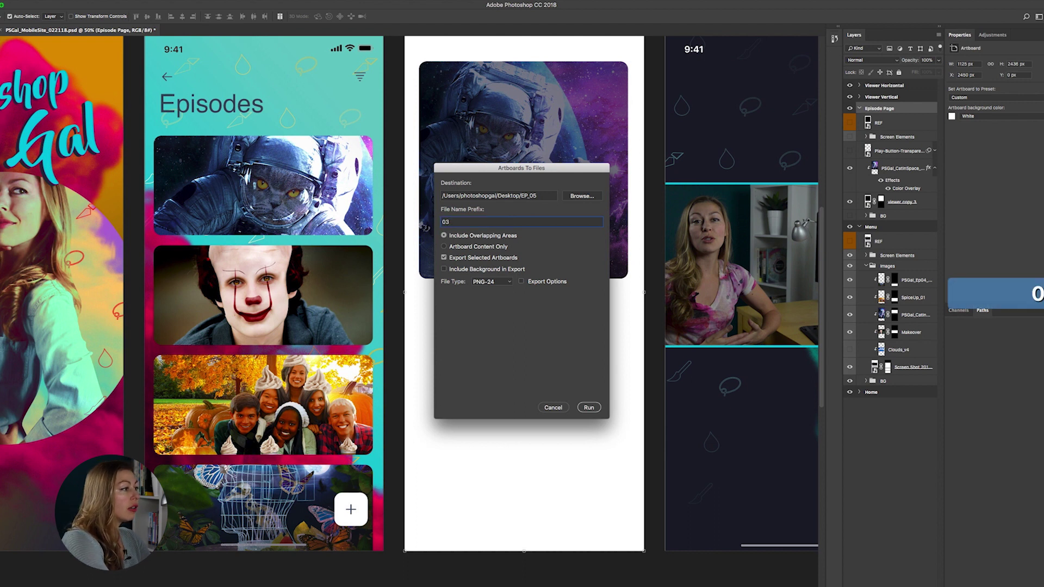
pyautogui.write('_Cat')
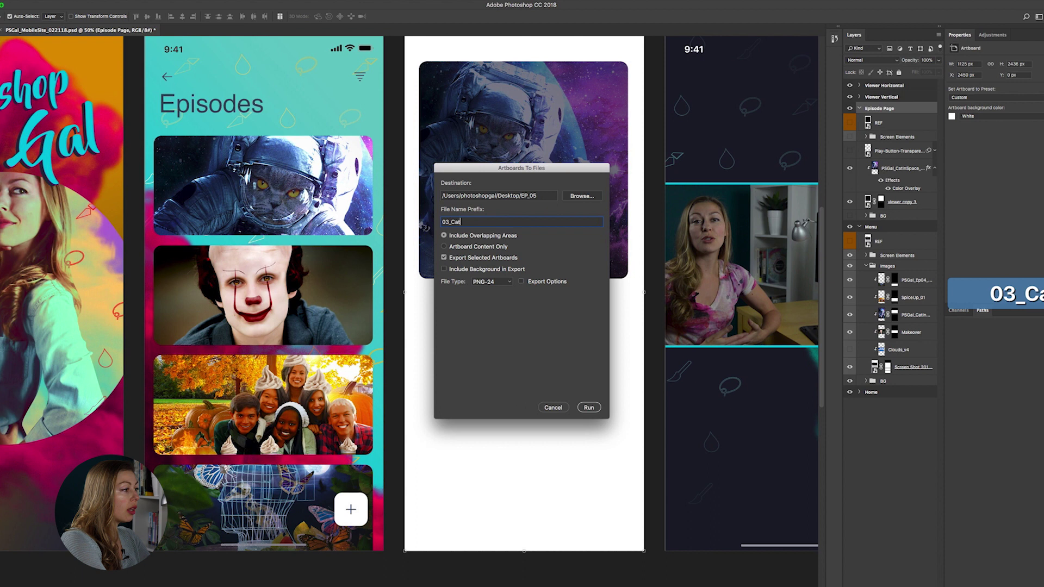
pyautogui.write('Image')
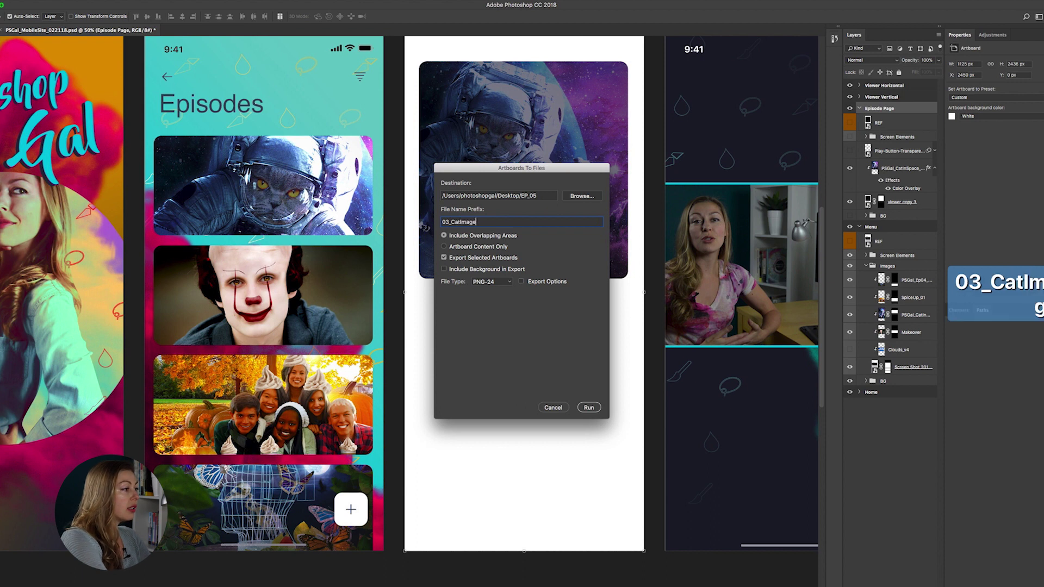
pyautogui.click(589, 408)
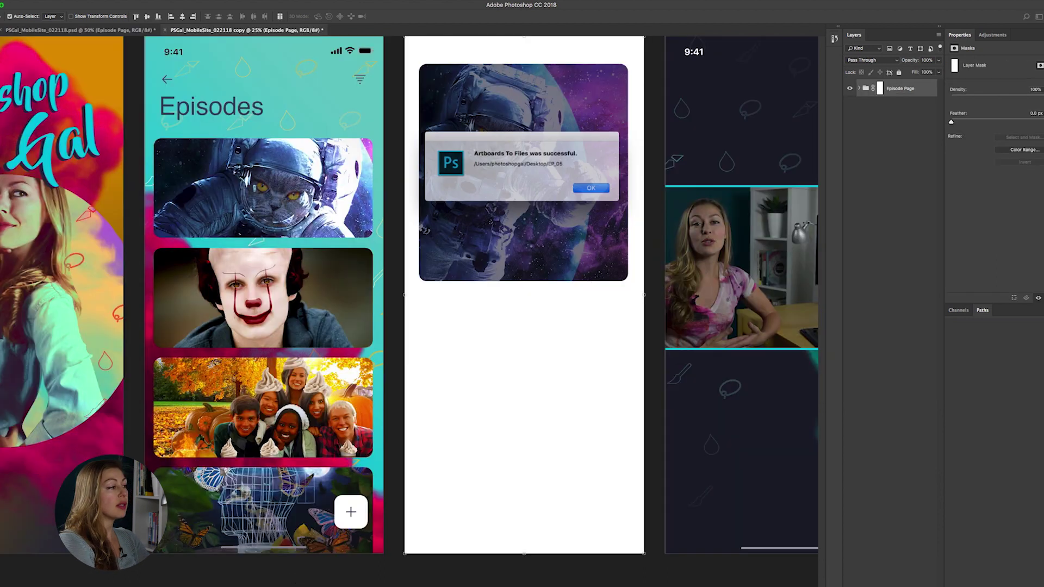
pyautogui.click(589, 189)
# Zoom out, restore the magenta background and briefly toggle the REF mockup on the Episode Page
pyautogui.press('z')
pyautogui.keyDown('alt'); pyautogui.click(543, 261); pyautogui.keyUp('alt')
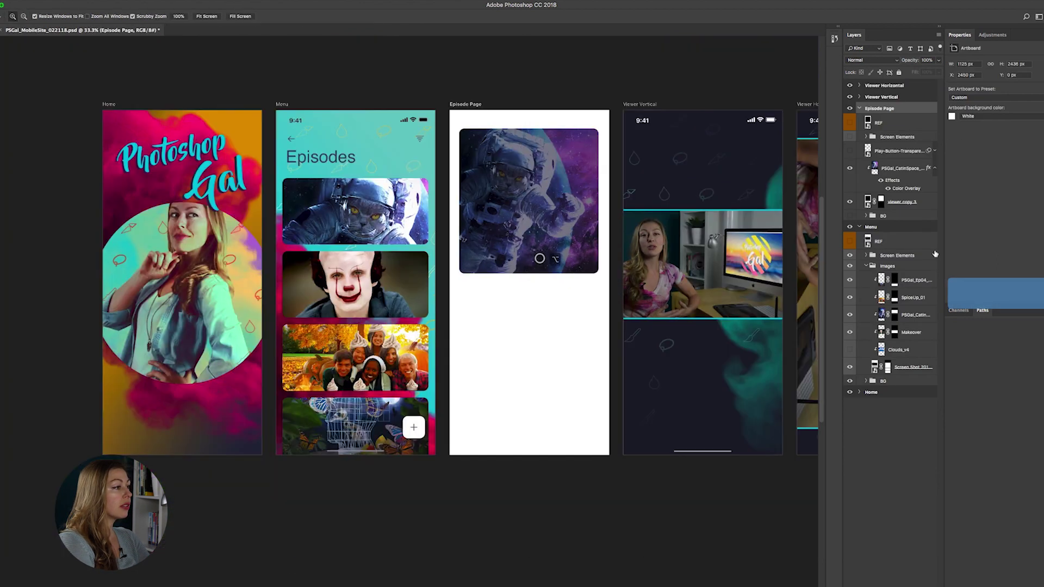
pyautogui.click(850, 216)
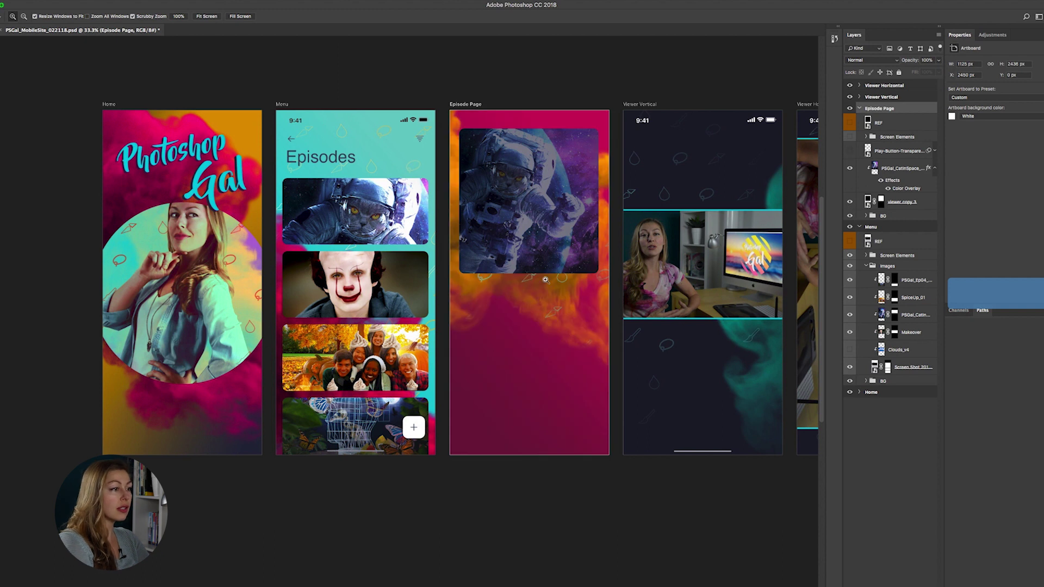
pyautogui.click(850, 123)
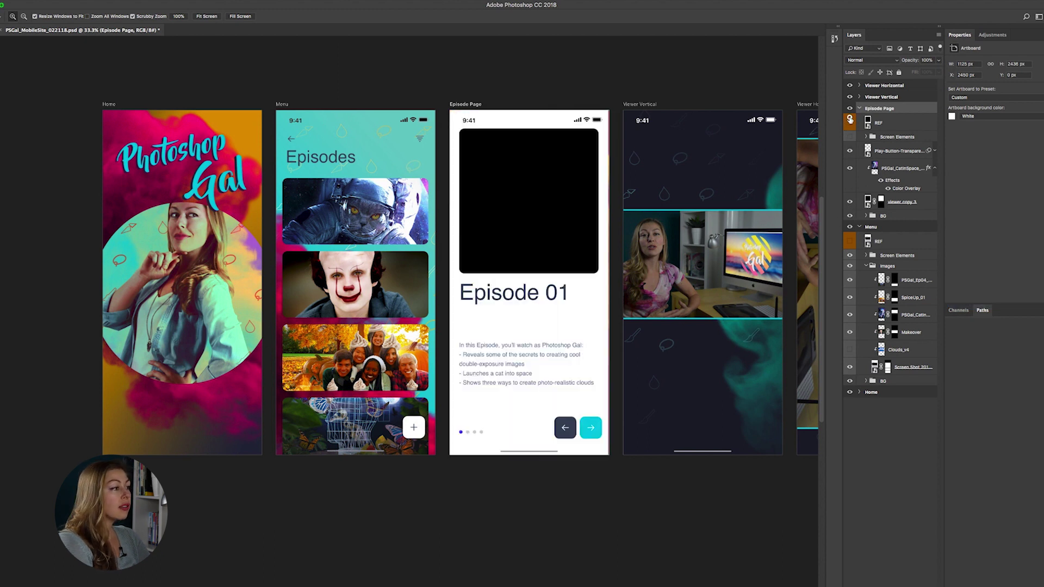
pyautogui.click(849, 122)
pyautogui.keyDown('alt'); pyautogui.click(590, 256); pyautogui.keyUp('alt')
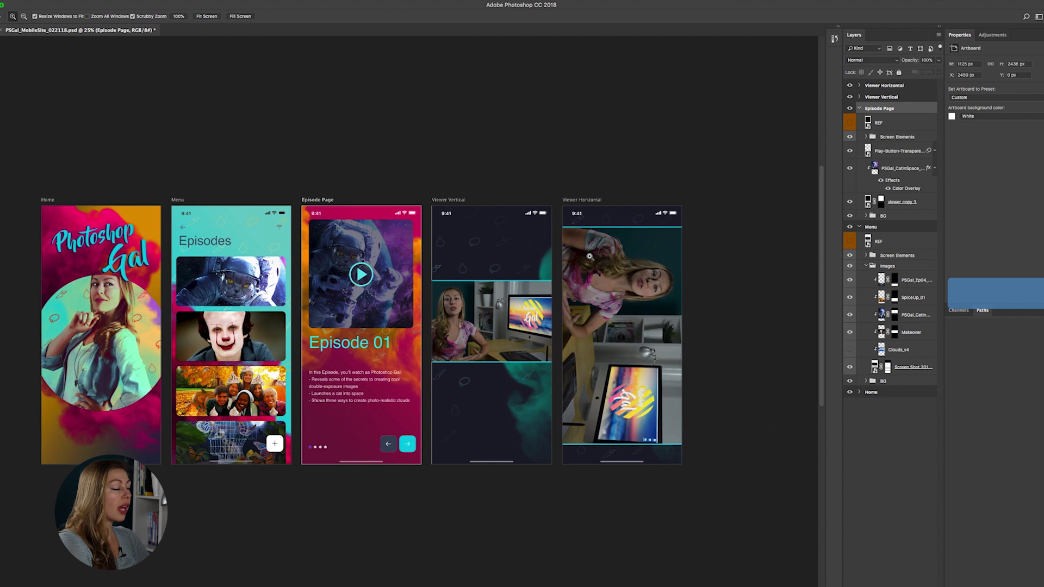
pyautogui.hscroll(-3, 589, 256)
pyautogui.scroll(-3, 590, 256)
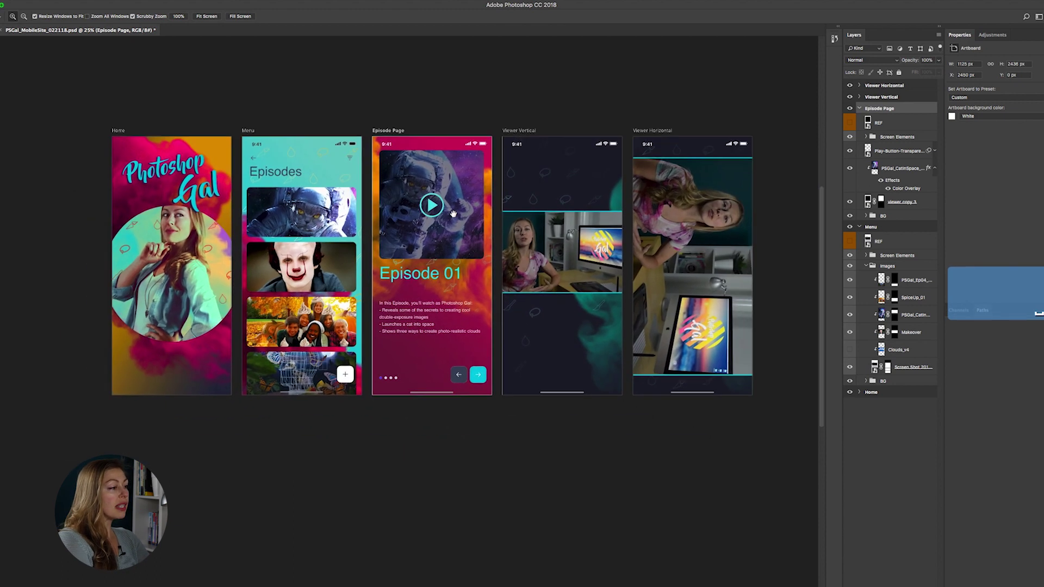
pyautogui.moveTo(321, 583)
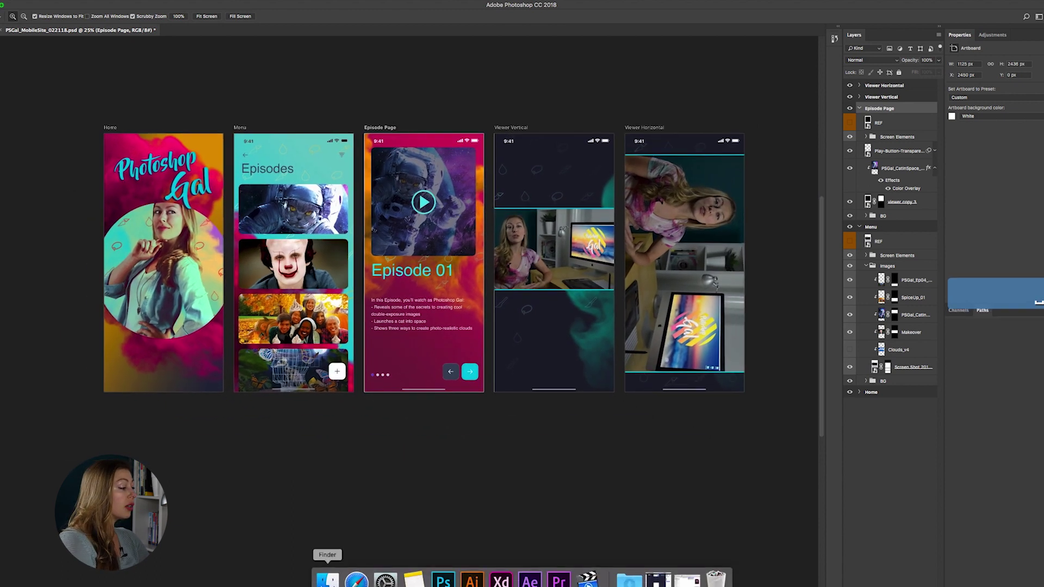
# Enlarge the Finder window and open Photoshop_Gal_Mobile_CleanedUp_022218 from the XD folder
pyautogui.click(327, 581)
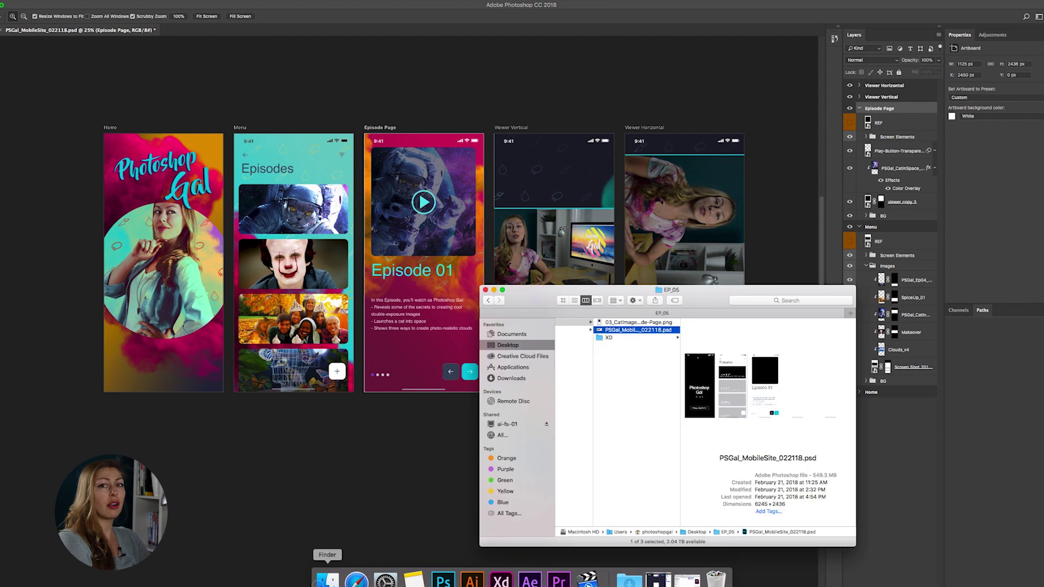
pyautogui.moveTo(639, 296); pyautogui.dragTo(418, 187)
pyautogui.moveTo(635, 438); pyautogui.dragTo(787, 488)
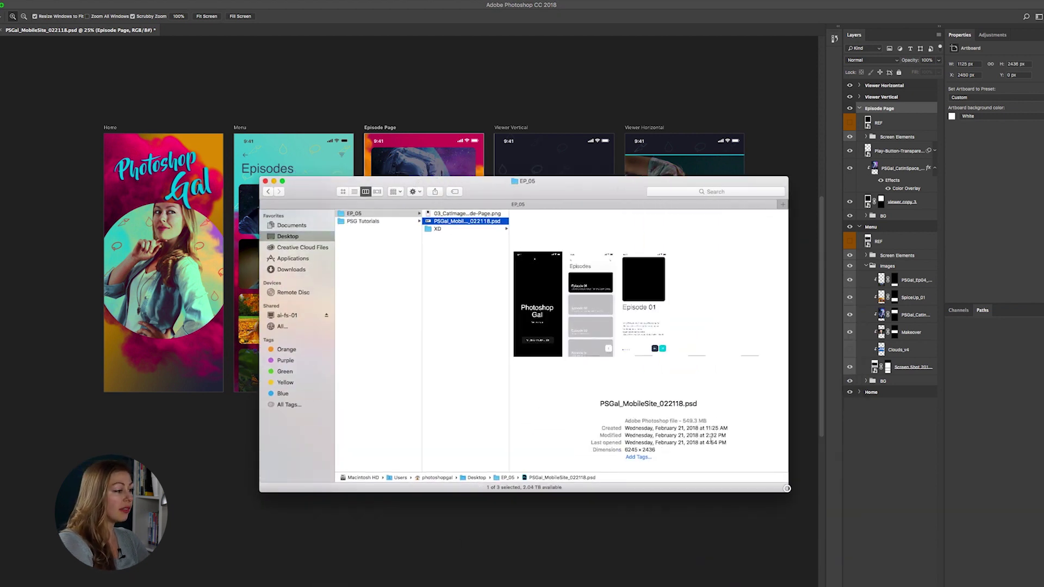
pyautogui.click(438, 228)
pyautogui.click(520, 237)
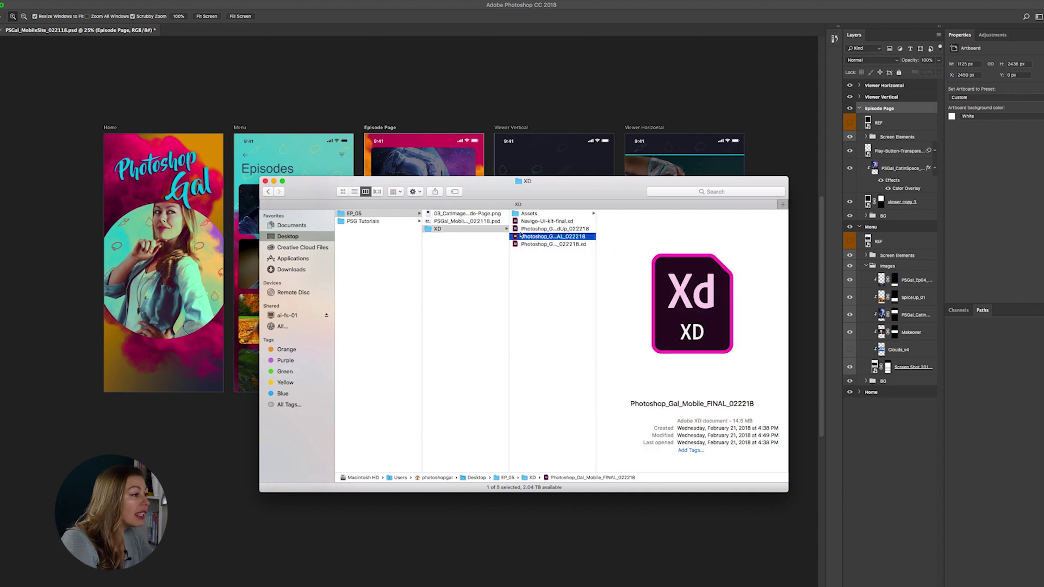
pyautogui.click(515, 245)
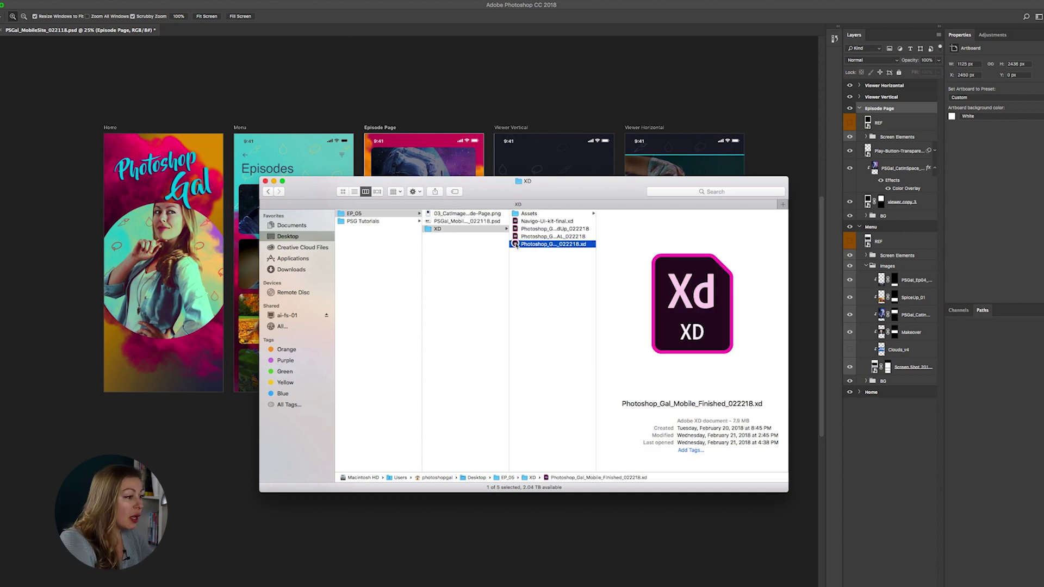
pyautogui.doubleClick(521, 228)
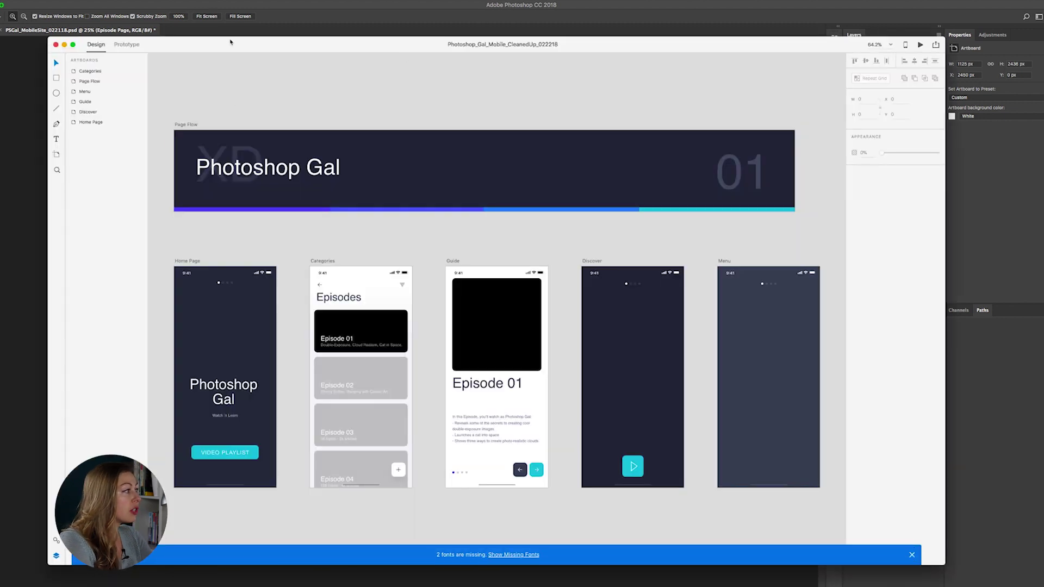
# Reposition the XD window and zoom the canvas to 75% on the Home Page artboard
pyautogui.moveTo(230, 42); pyautogui.dragTo(217, 33)
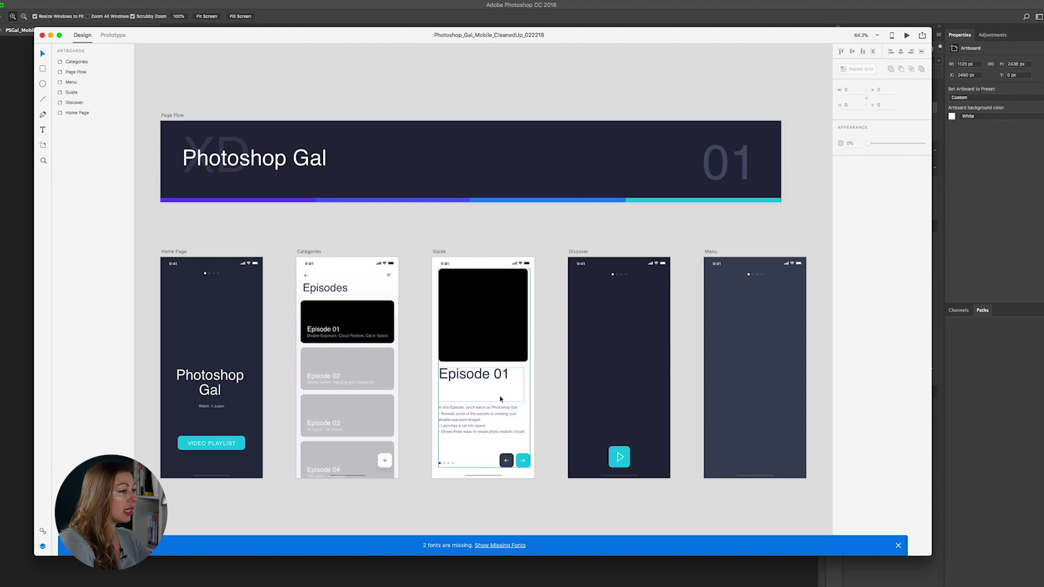
pyautogui.press('z')
pyautogui.click(285, 341)
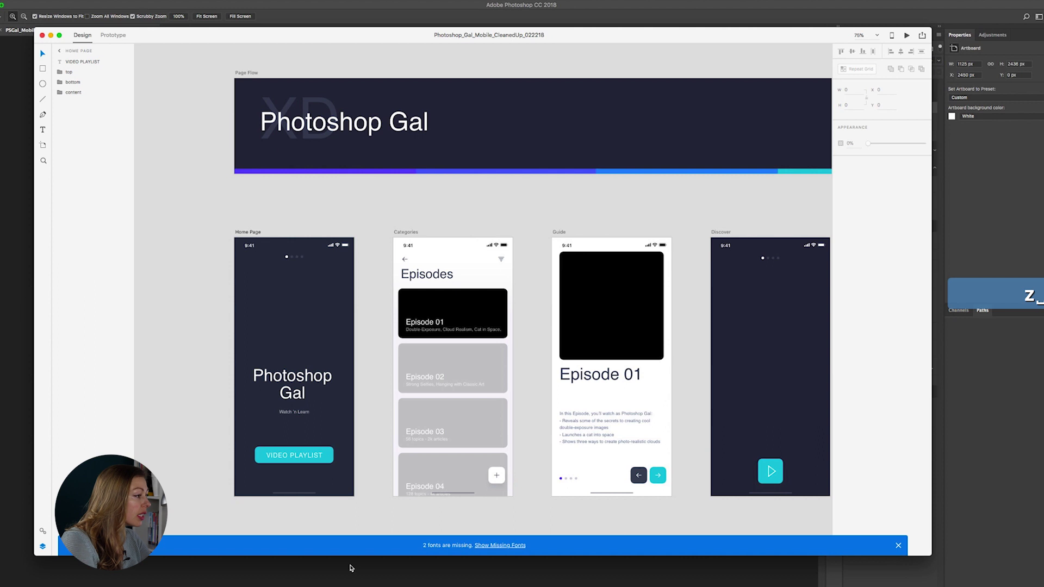
pyautogui.click(328, 571)
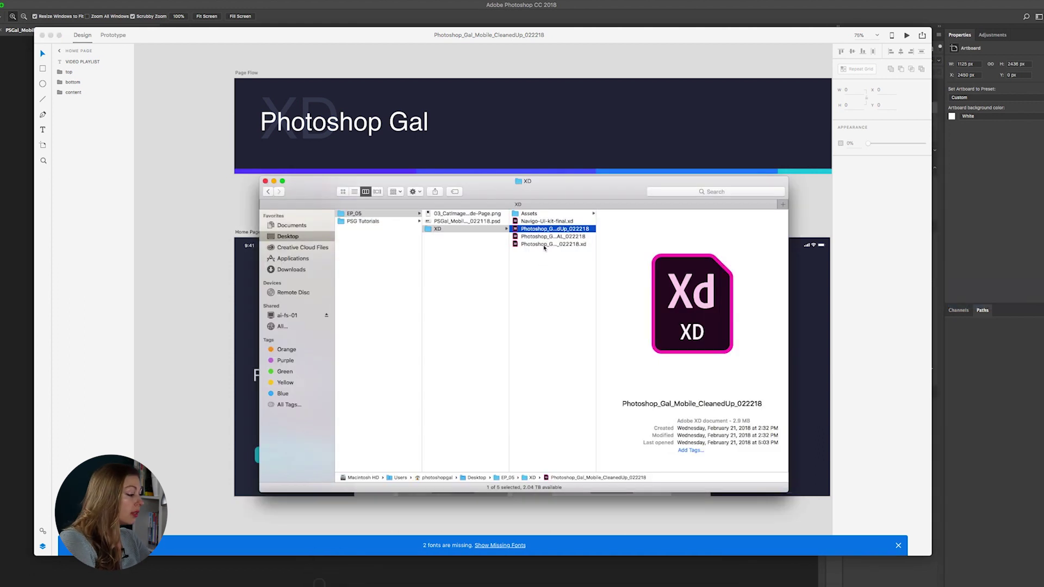
pyautogui.click(558, 214)
pyautogui.click(663, 182)
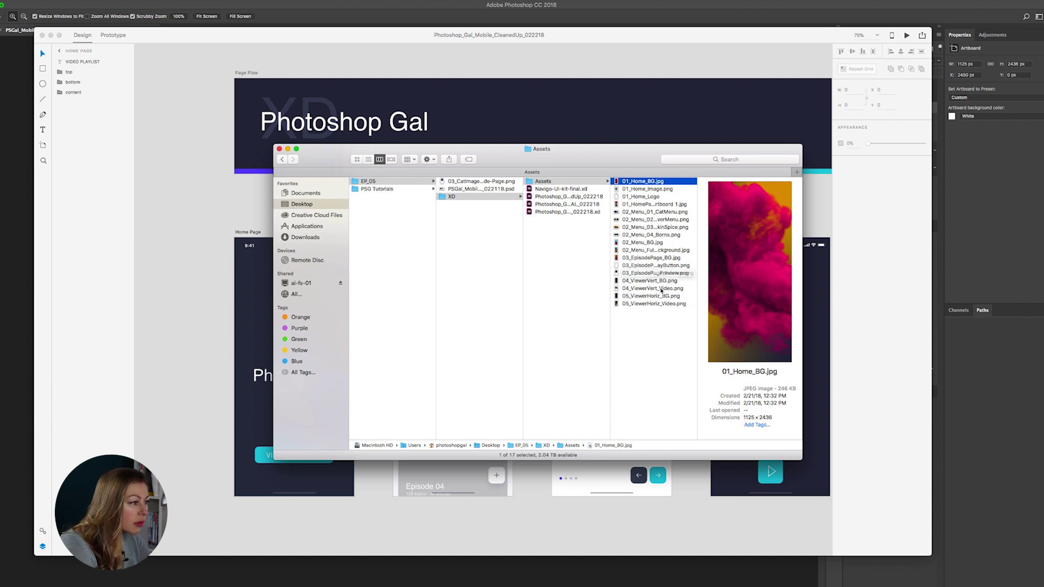
pyautogui.click(661, 289)
pyautogui.click(649, 182)
pyautogui.press('space')
pyautogui.press('Down')
pyautogui.press('Down')
pyautogui.press('Down')
pyautogui.press('Down')
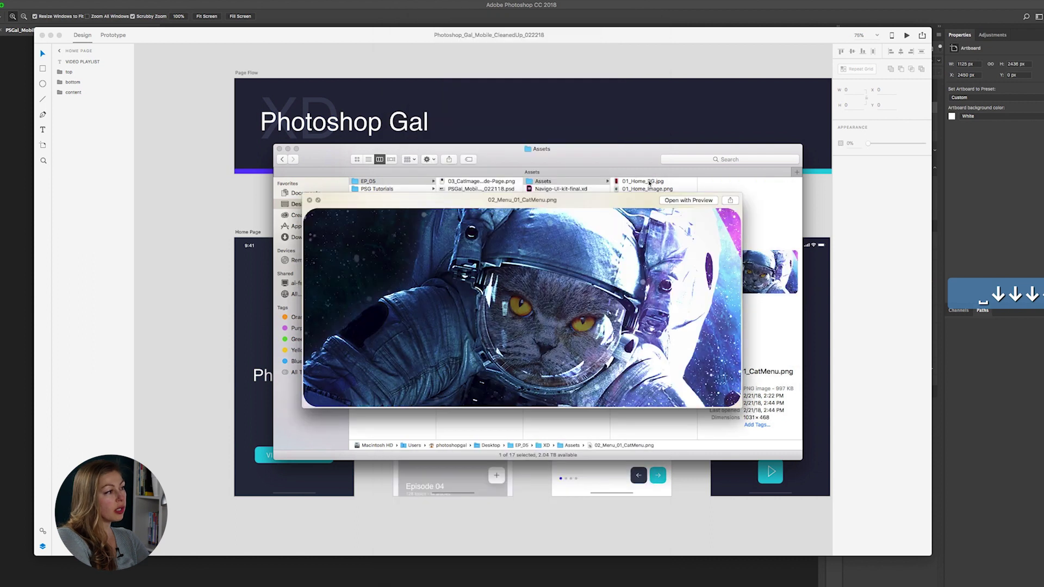
pyautogui.press('Down')
pyautogui.press('Down')
pyautogui.press('Down')
pyautogui.press('Down')
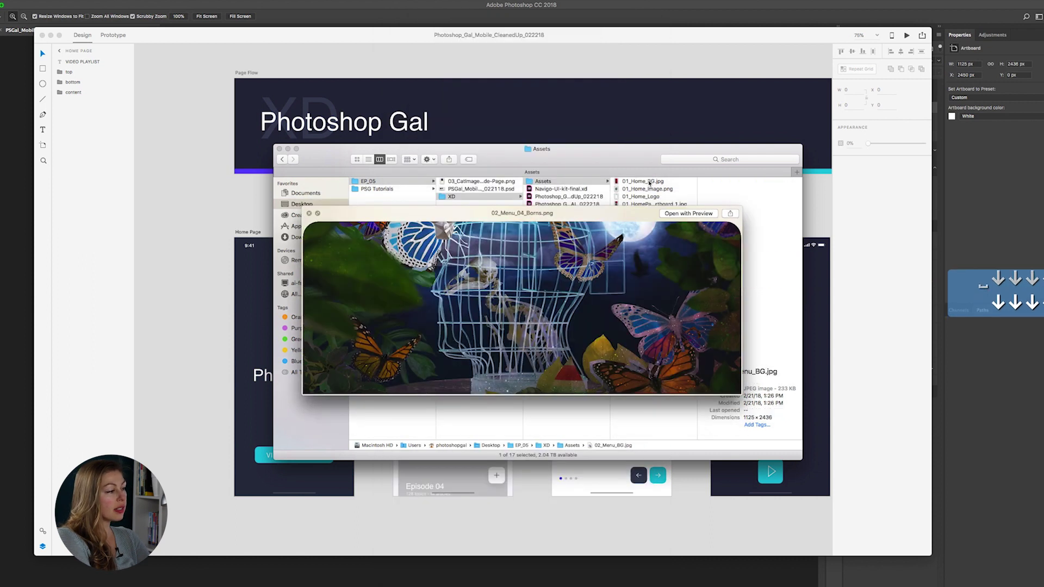
pyautogui.press('Down')
pyautogui.press('Down')
pyautogui.press('Down')
pyautogui.press('Down')
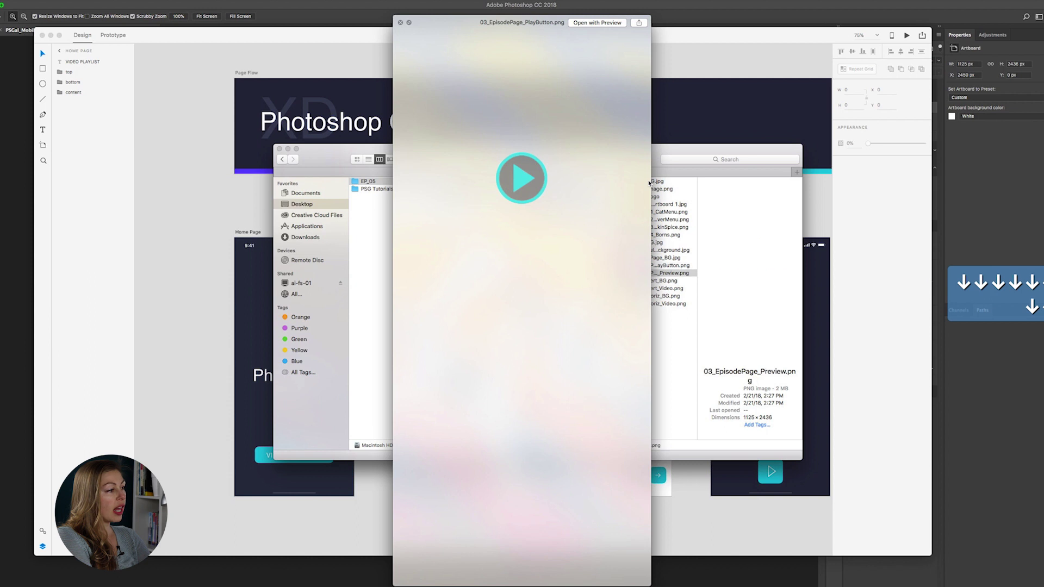
pyautogui.press('Down')
pyautogui.press('Down')
pyautogui.press('Down')
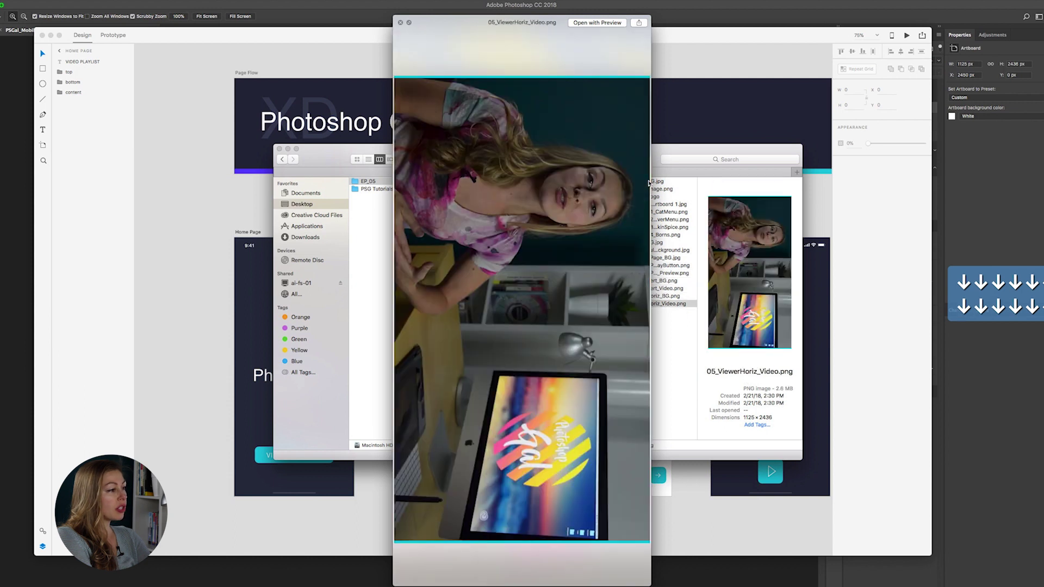
pyautogui.press('super+Tab')
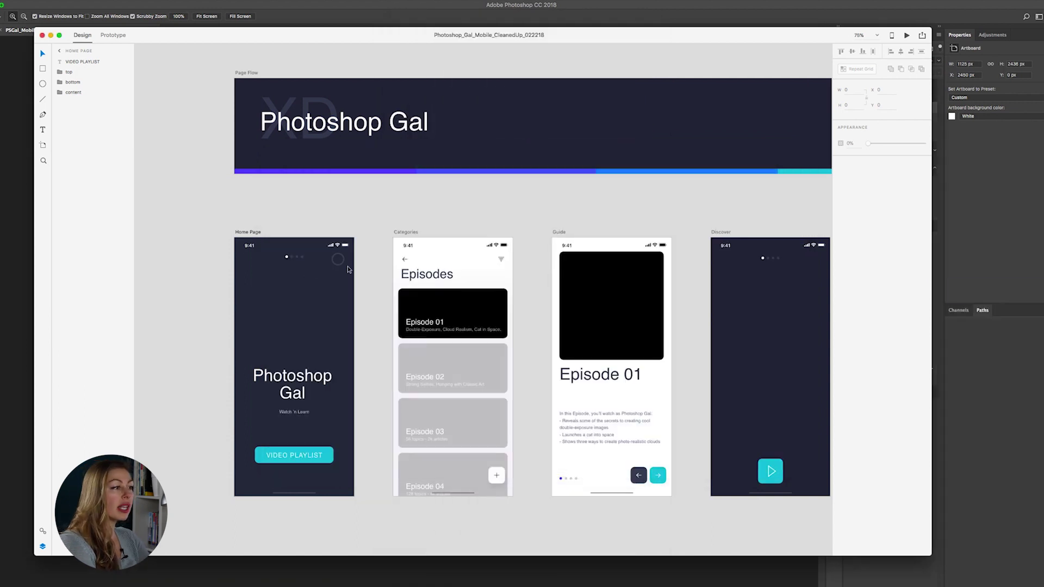
# Zoom to 100% and hide the img layer inside the Home Page content group
pyautogui.hscroll(-3, 337, 261)
pyautogui.hscroll(2, 405, 250)
pyautogui.press('z')
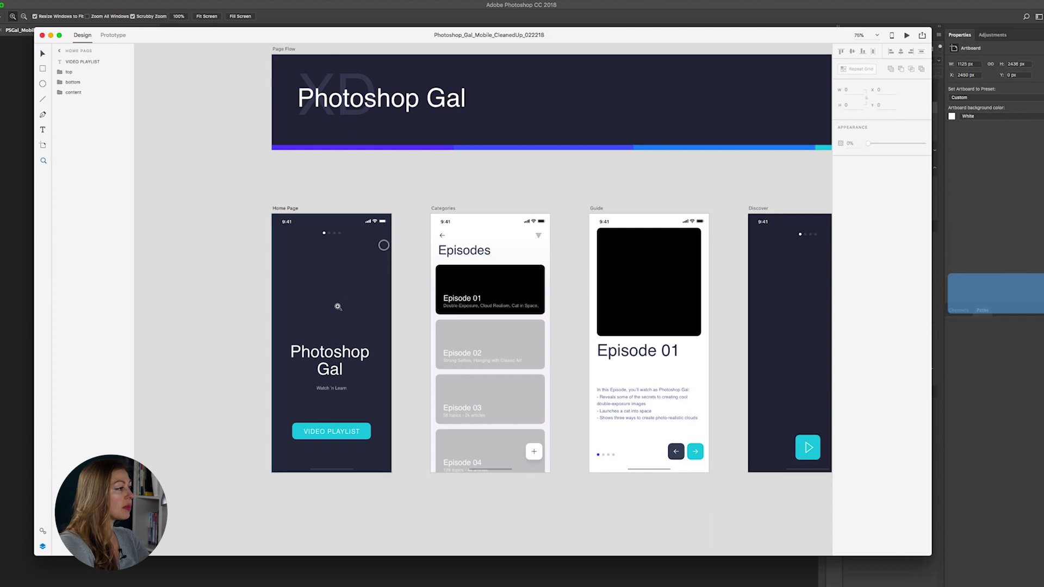
pyautogui.click(337, 305)
pyautogui.click(337, 305)
pyautogui.keyDown('alt'); pyautogui.click(426, 250); pyautogui.keyUp('alt')
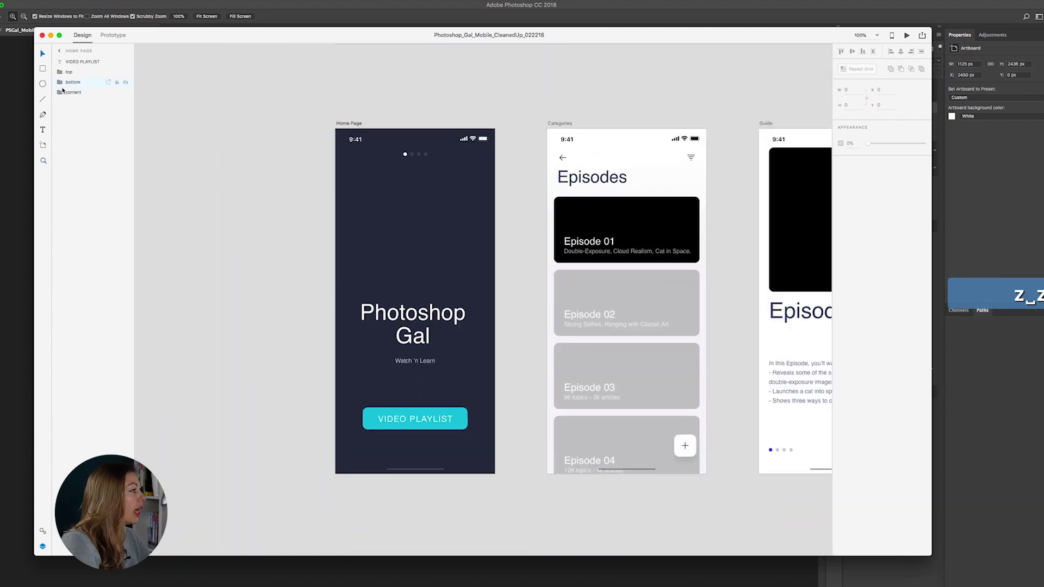
pyautogui.click(59, 93)
pyautogui.click(77, 124)
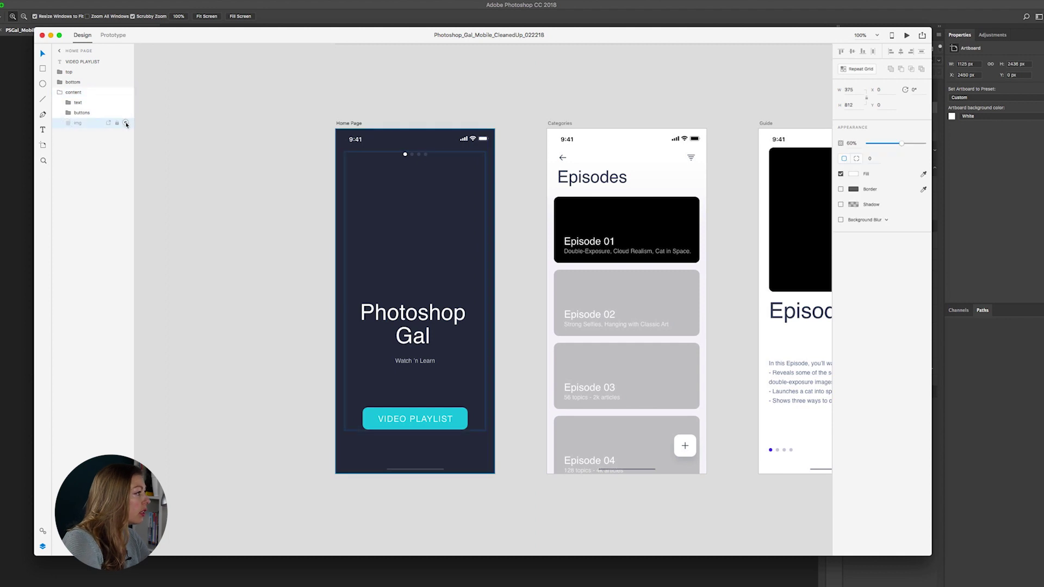
pyautogui.click(126, 124)
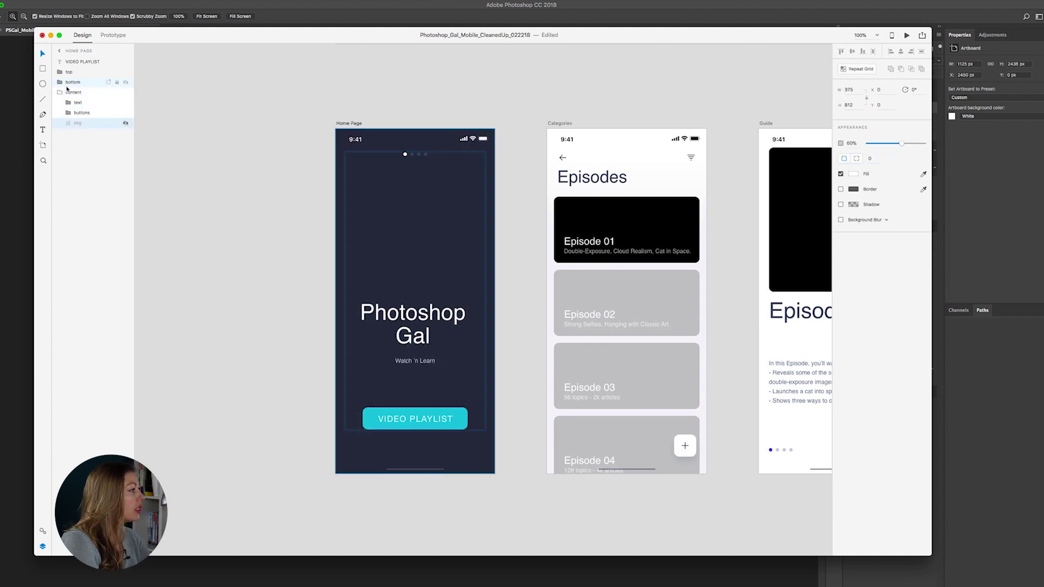
# Inspect the bottom group and status bar, then show the document's colours, character styles and symbols
pyautogui.click(72, 84)
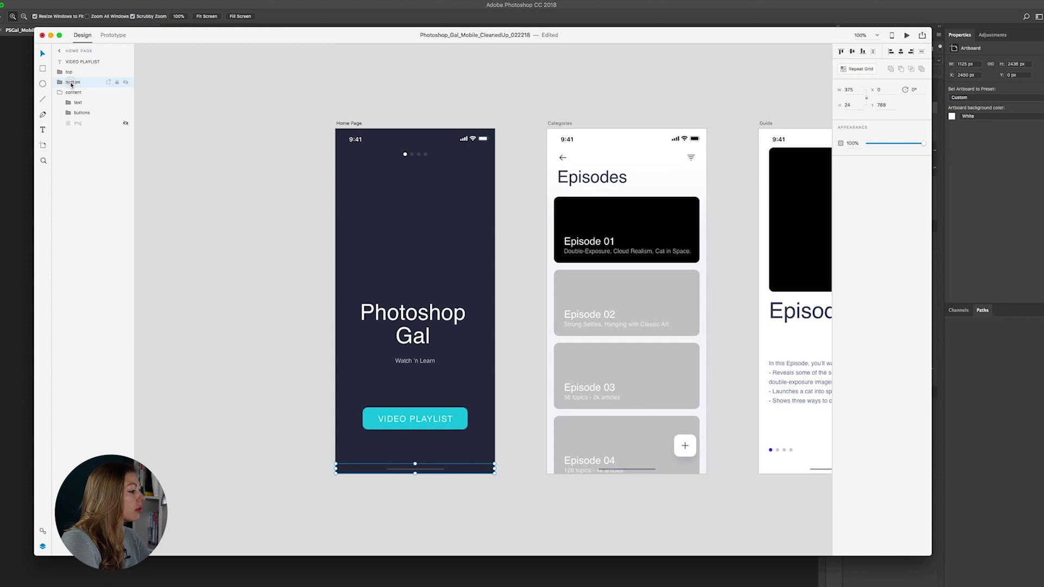
pyautogui.click(60, 82)
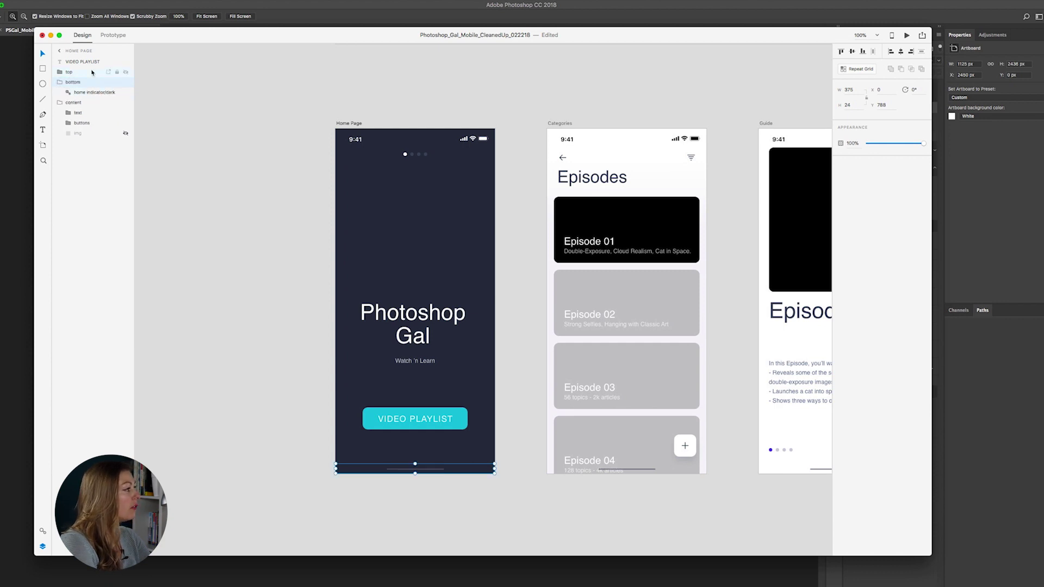
pyautogui.click(126, 73)
pyautogui.click(126, 72)
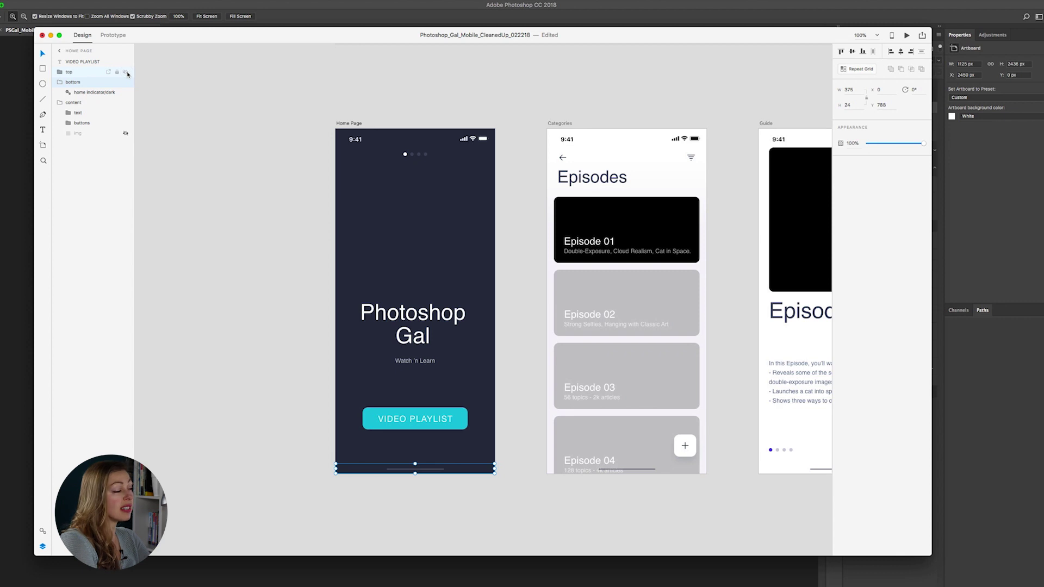
pyautogui.click(126, 72)
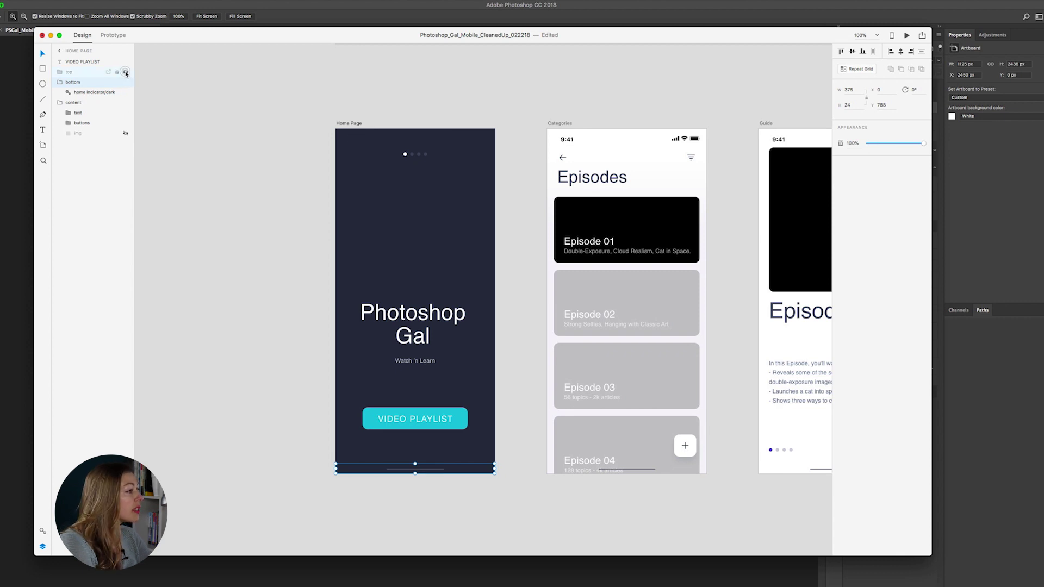
pyautogui.click(126, 72)
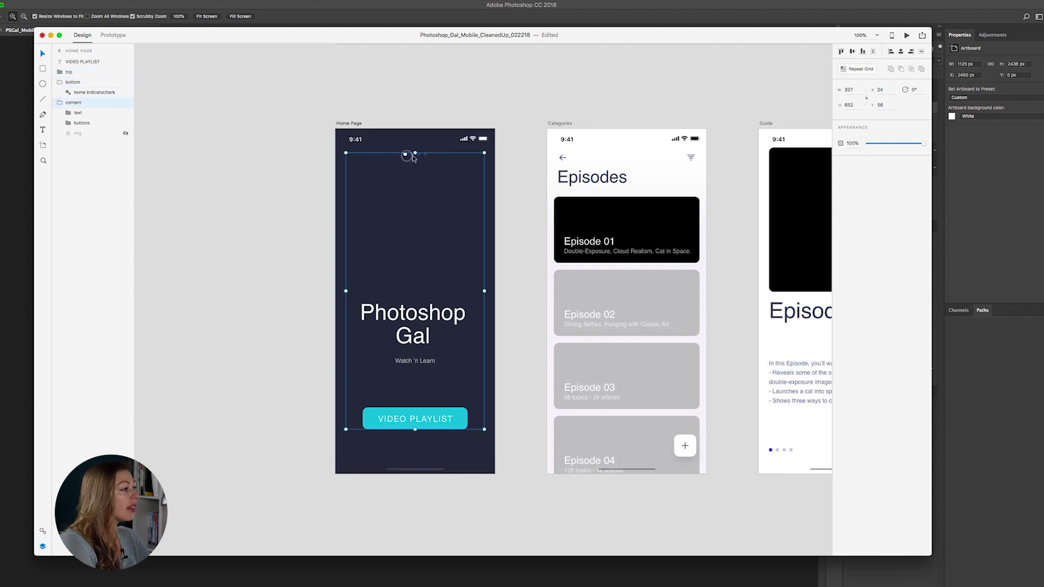
pyautogui.click(452, 417)
pyautogui.press('Escape')
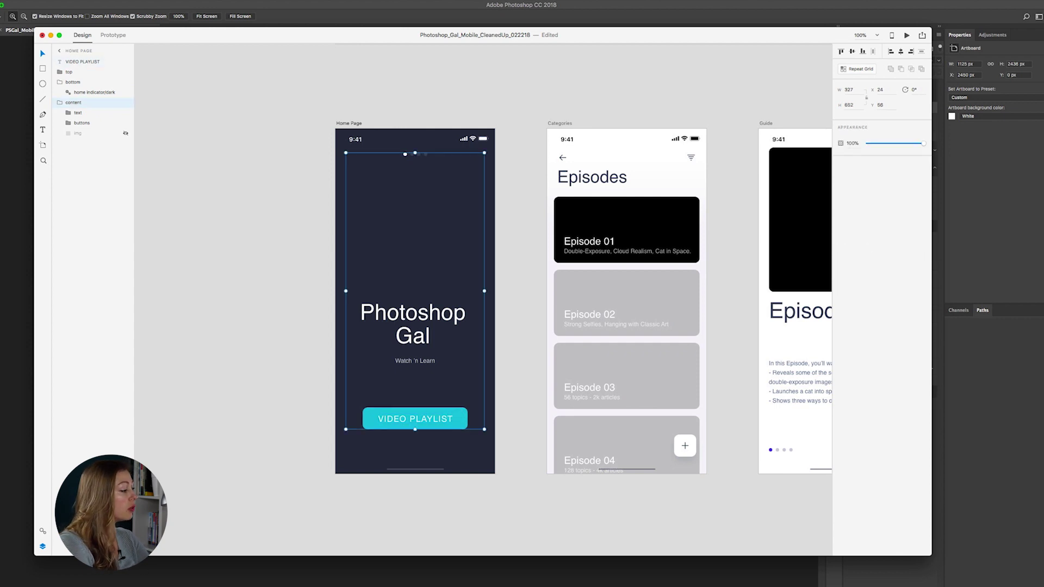
pyautogui.click(42, 532)
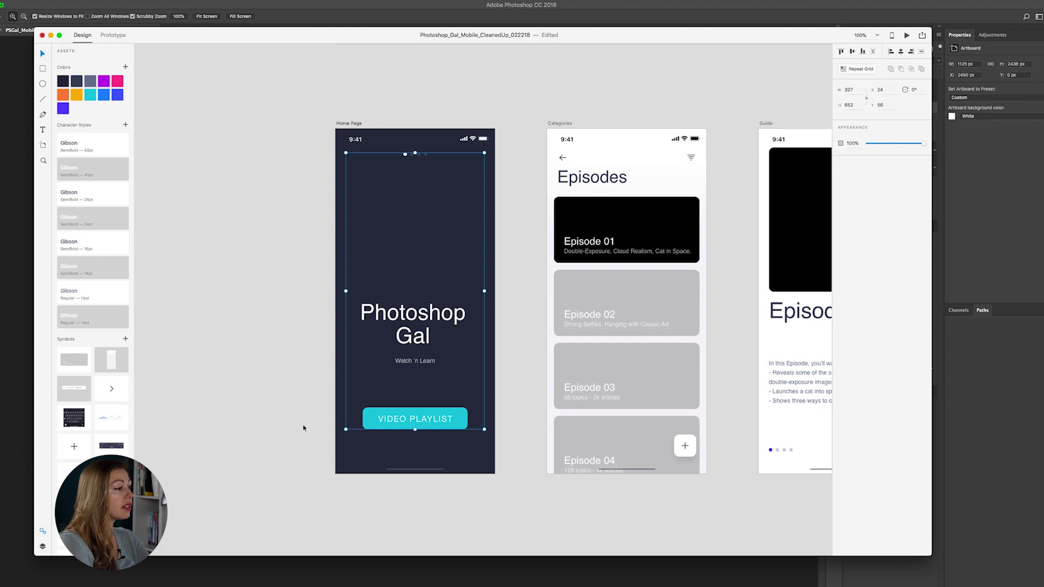
# Scroll through the assets and try placing a text-field symbol on the Home Page
pyautogui.scroll(-15, 88, 254)
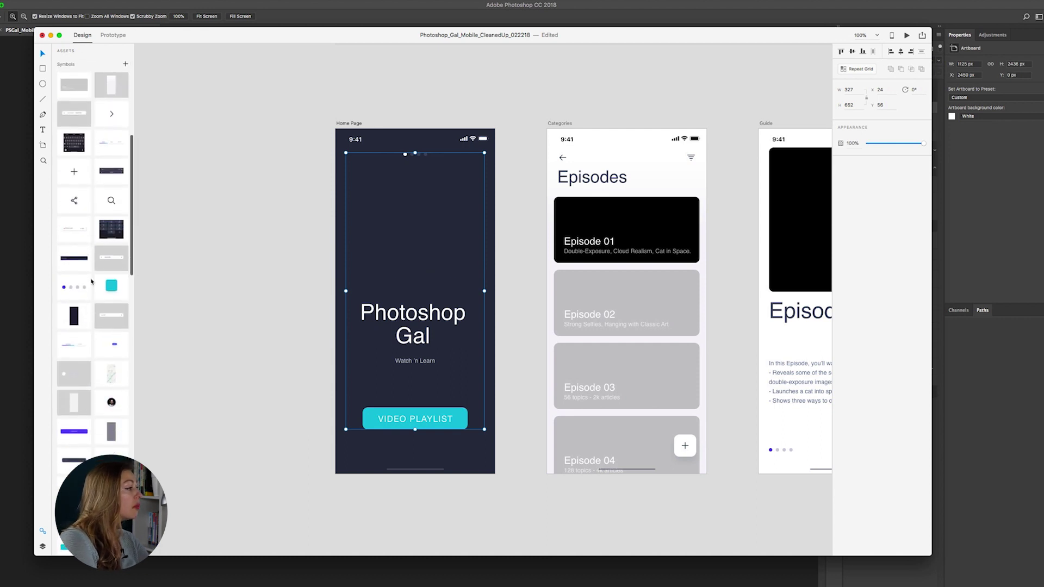
pyautogui.scroll(-5, 99, 284)
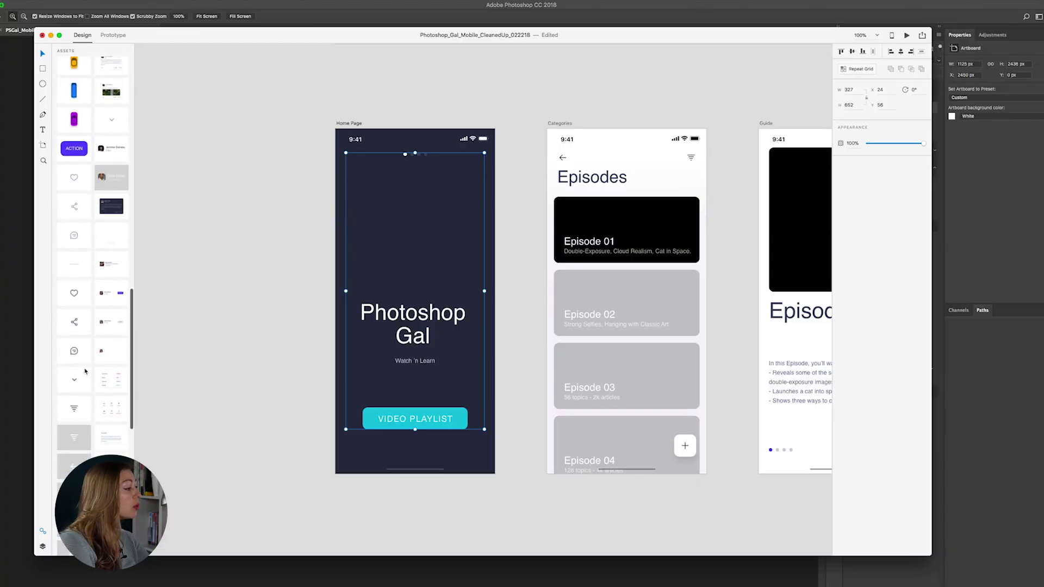
pyautogui.scroll(-7, 77, 421)
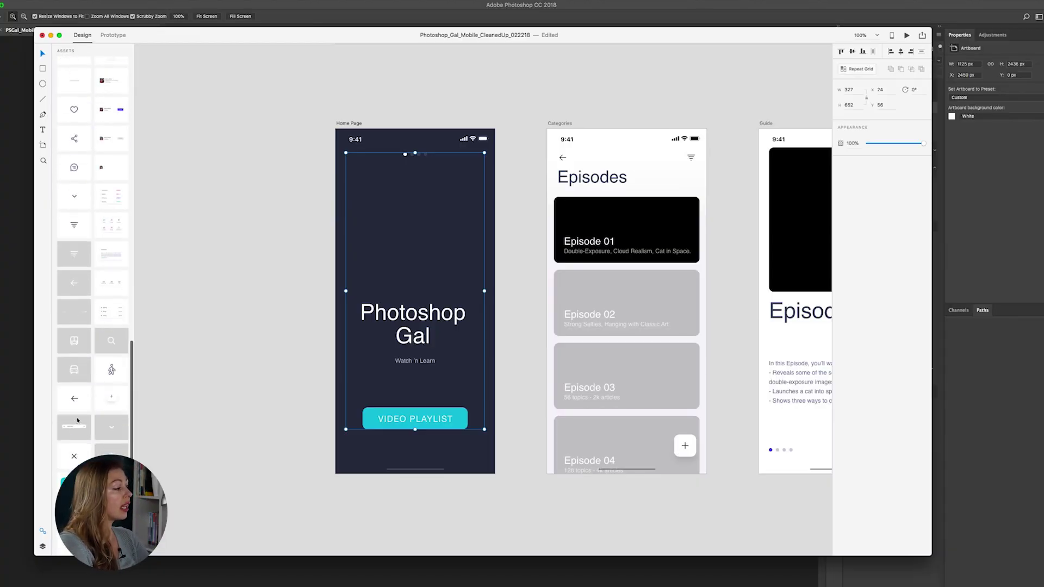
pyautogui.scroll(-6, 78, 421)
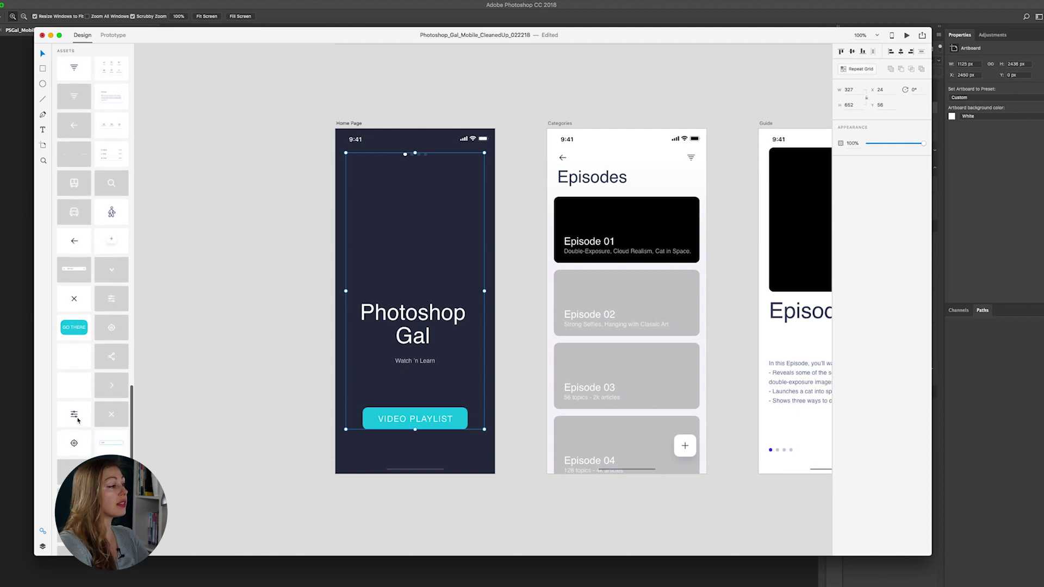
pyautogui.scroll(-4, 78, 420)
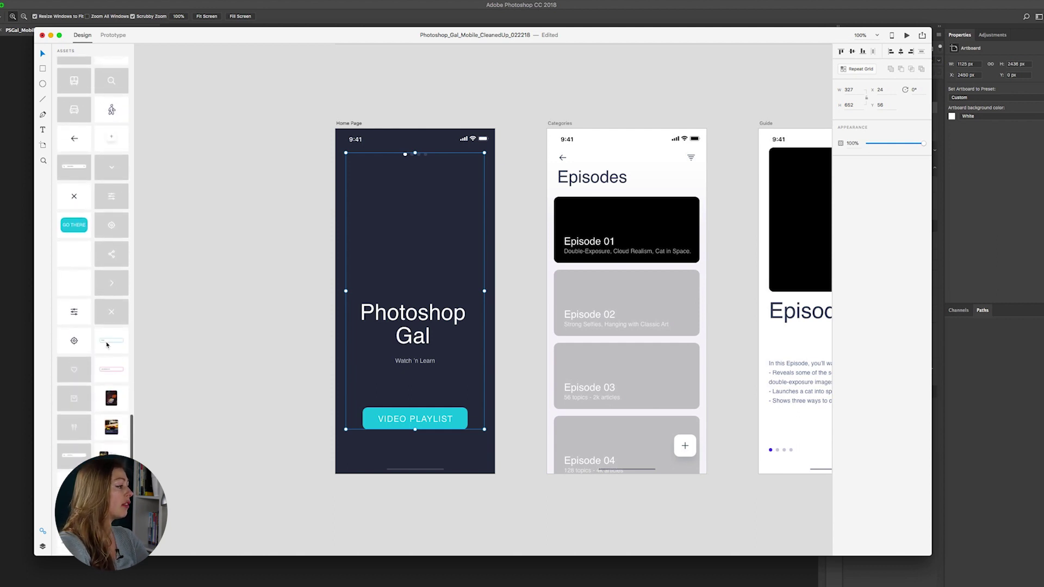
pyautogui.moveTo(107, 345); pyautogui.dragTo(337, 244)
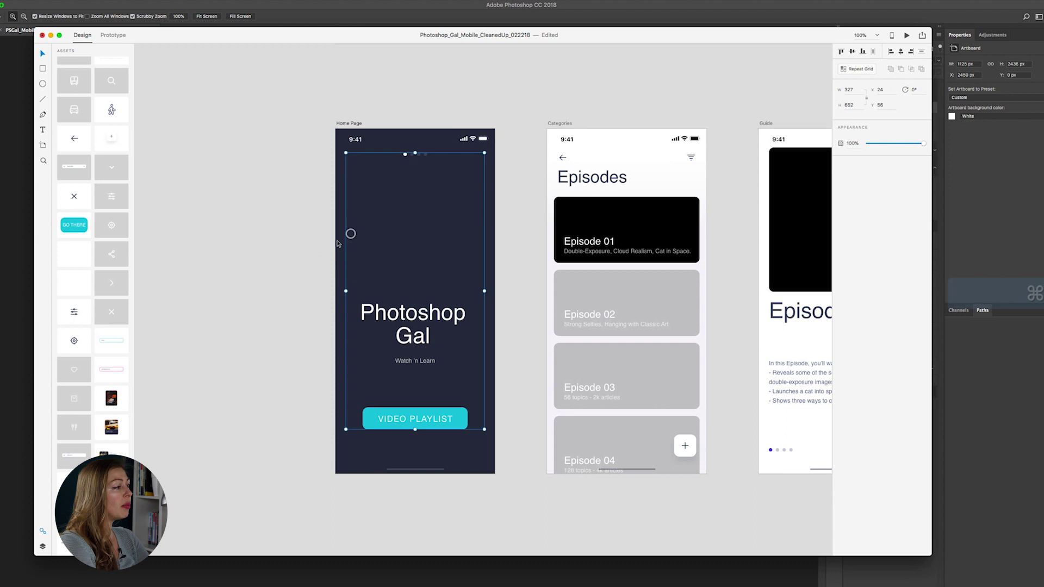
pyautogui.press('super')
# Deselect everything and switch the sidebar back to Layers with Cmd+Y
pyautogui.scroll(9, 93, 424)
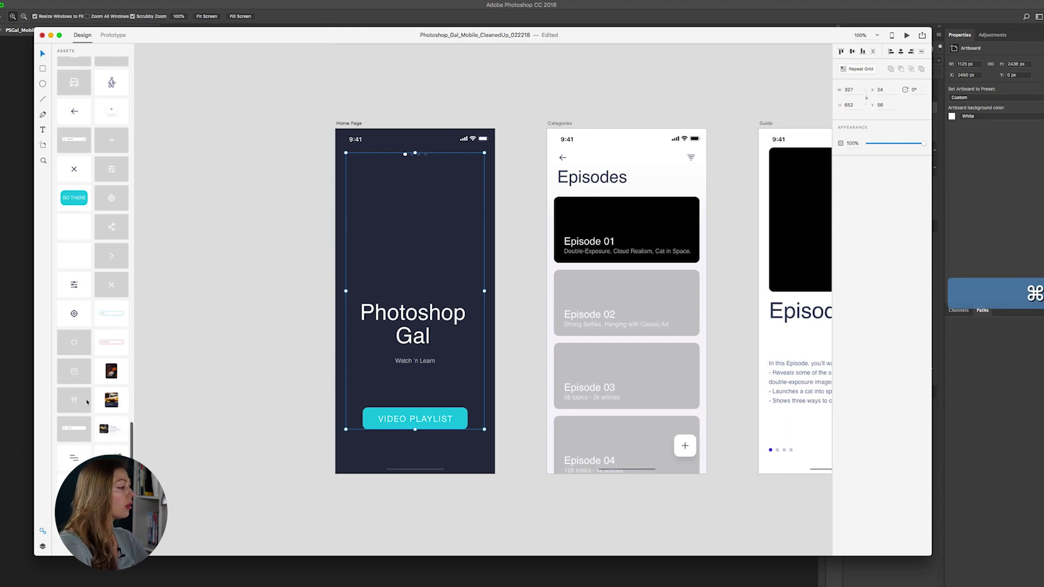
pyautogui.scroll(8, 99, 388)
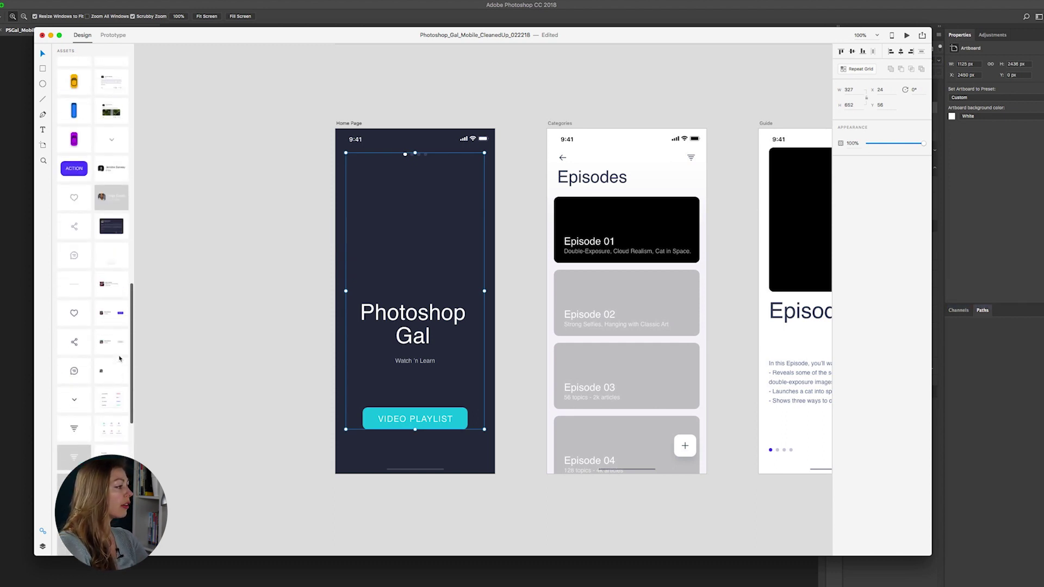
pyautogui.scroll(10, 106, 352)
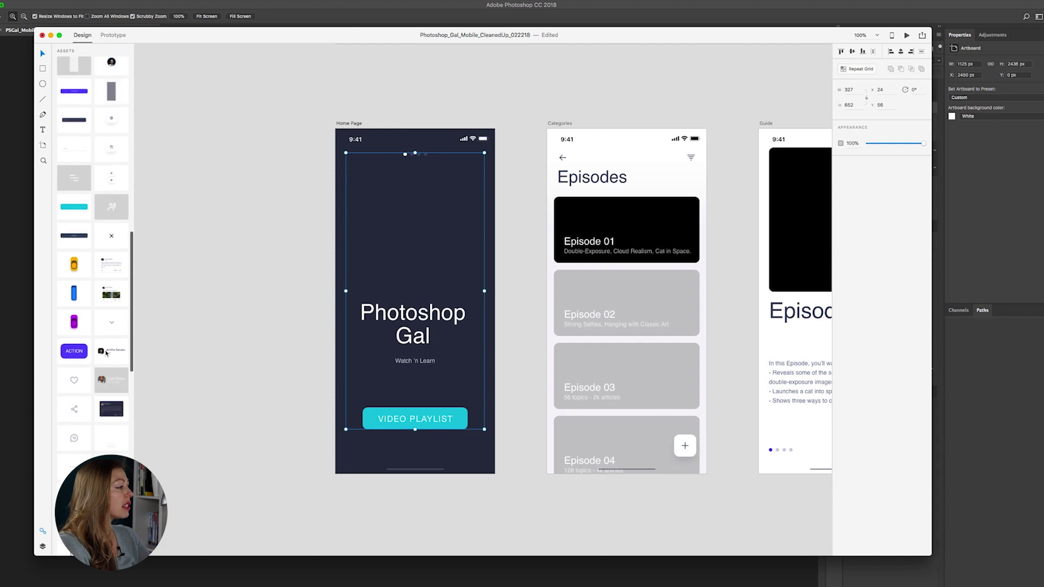
pyautogui.scroll(5, 105, 353)
pyautogui.scroll(2, 304, 292)
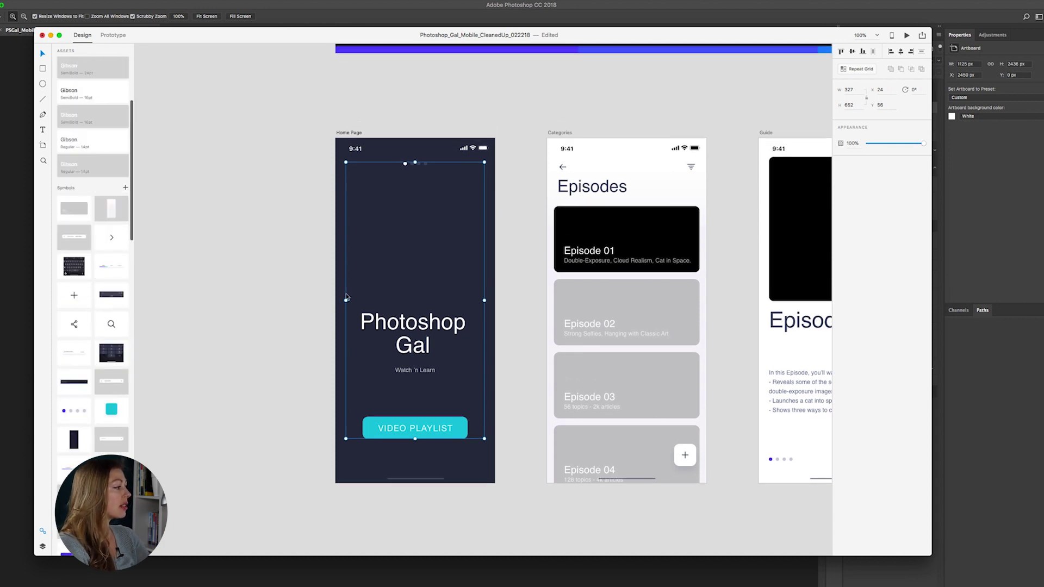
pyautogui.click(354, 171)
pyautogui.press('super+y')
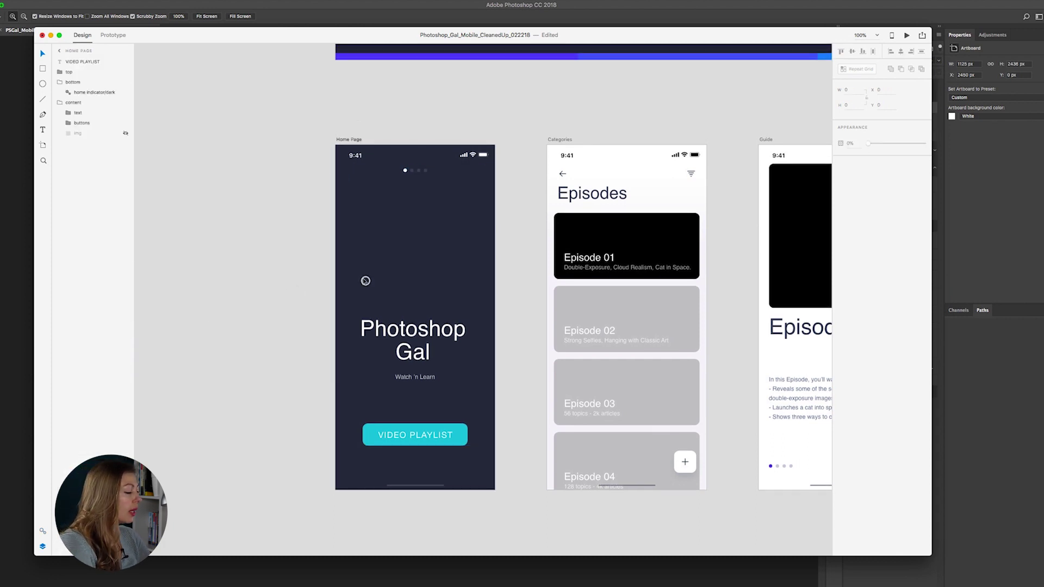
# Drag 01_Home_BG from Finder onto the Home Page and fit it to 375.5×812 at 0,0
pyautogui.click(326, 556)
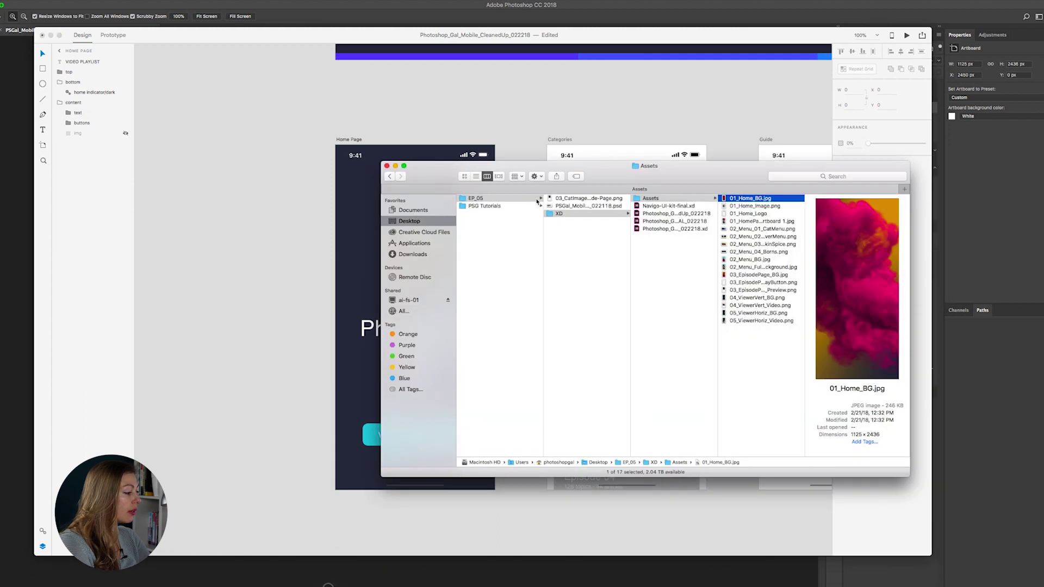
pyautogui.moveTo(775, 200); pyautogui.dragTo(331, 115)
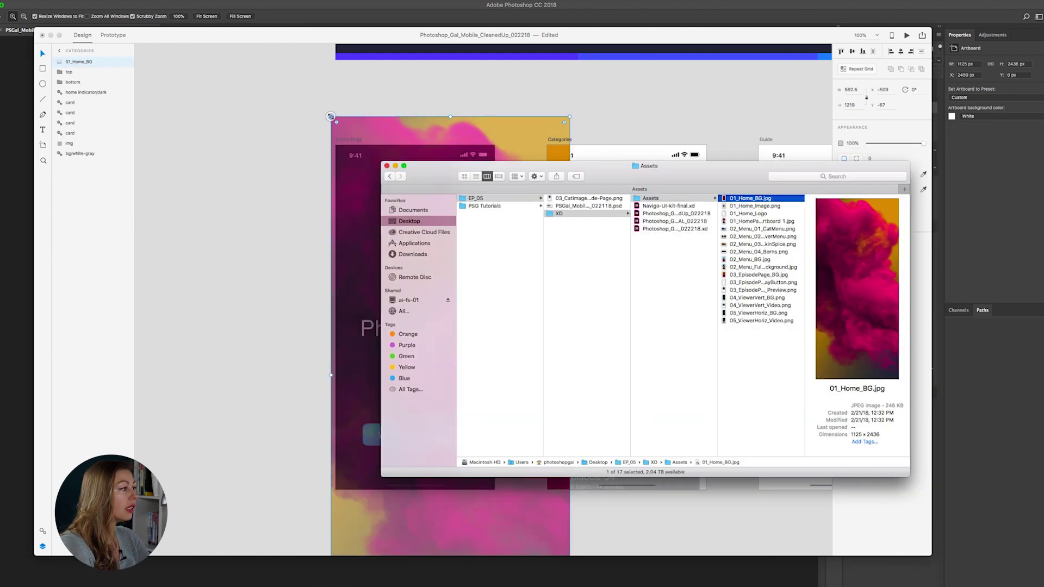
pyautogui.moveTo(532, 125); pyautogui.dragTo(494, 172)
pyautogui.moveTo(345, 290); pyautogui.dragTo(345, 287)
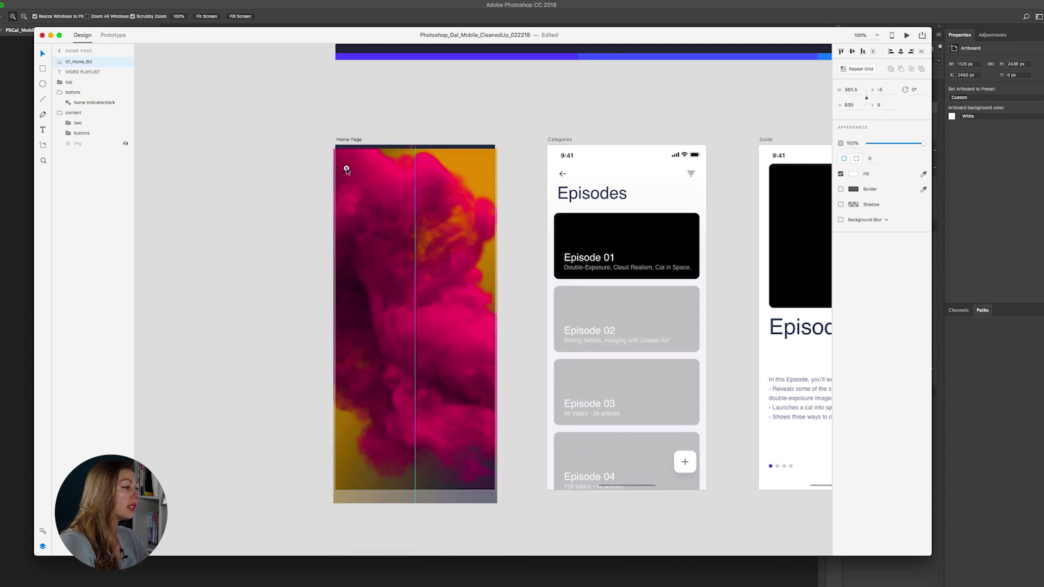
pyautogui.moveTo(346, 170); pyautogui.dragTo(348, 163)
pyautogui.moveTo(497, 501); pyautogui.dragTo(497, 491)
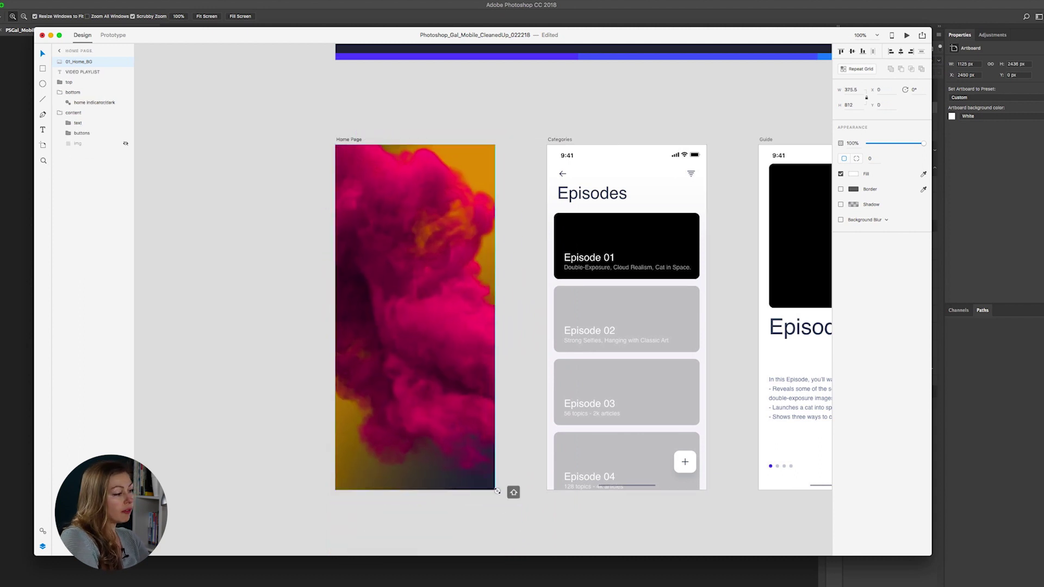
# Send the cloud image to the back, behind the Photoshop Gal title and VIDEO PLAYLIST button
pyautogui.rightClick(478, 194)
pyautogui.click(493, 294)
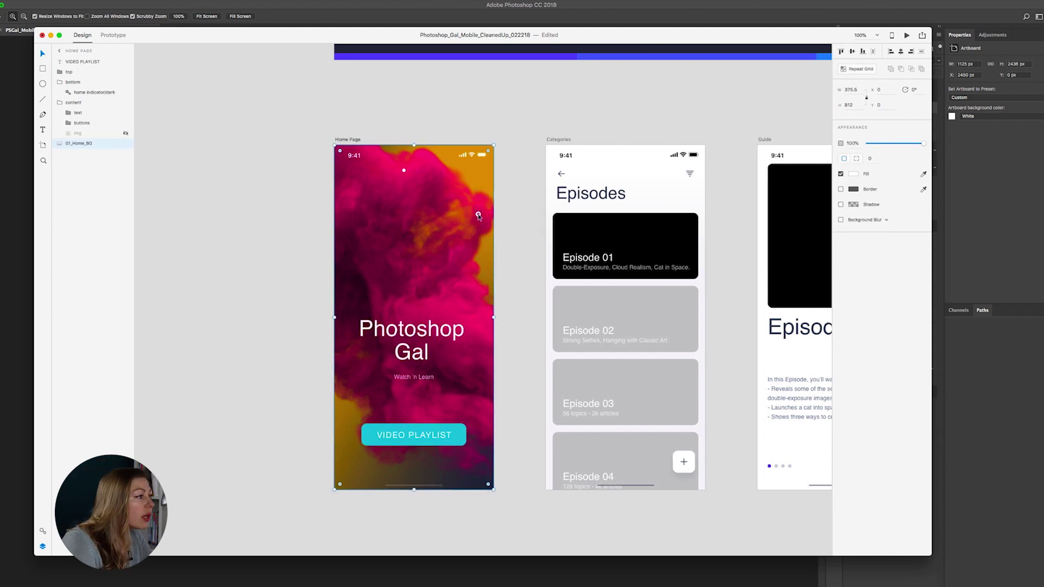
pyautogui.scroll(1, 822, 111)
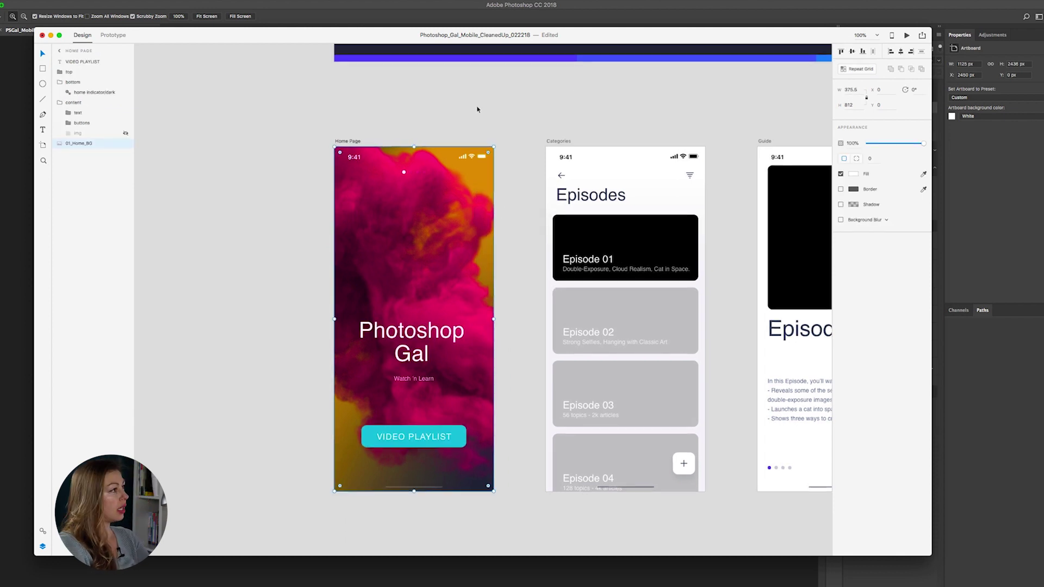
pyautogui.hscroll(5, 478, 109)
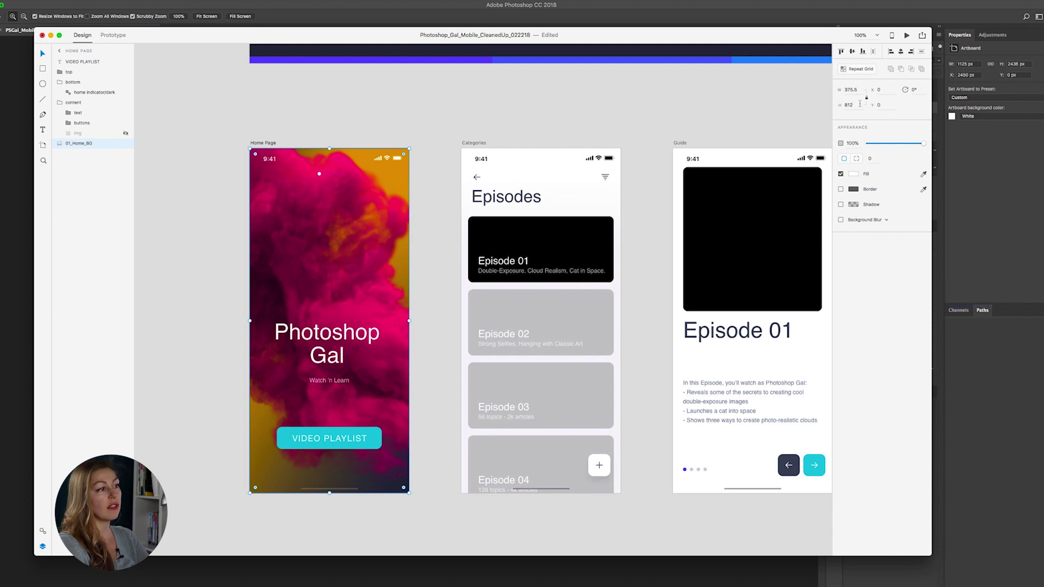
pyautogui.moveTo(501, 585)
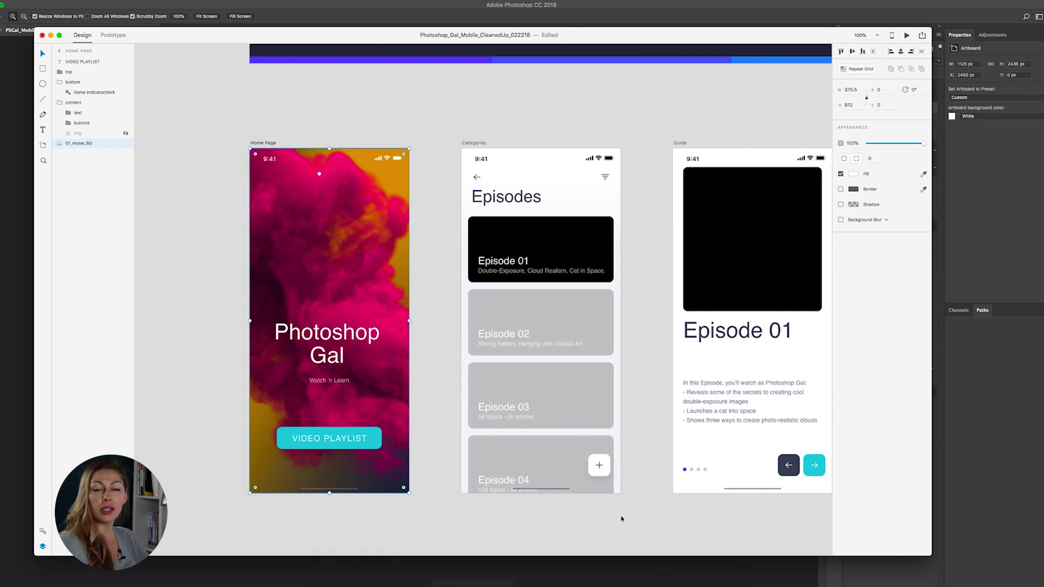
# Send the Home Page background image to the back
pyautogui.moveTo(432, 338); pyautogui.dragTo(553, 317)
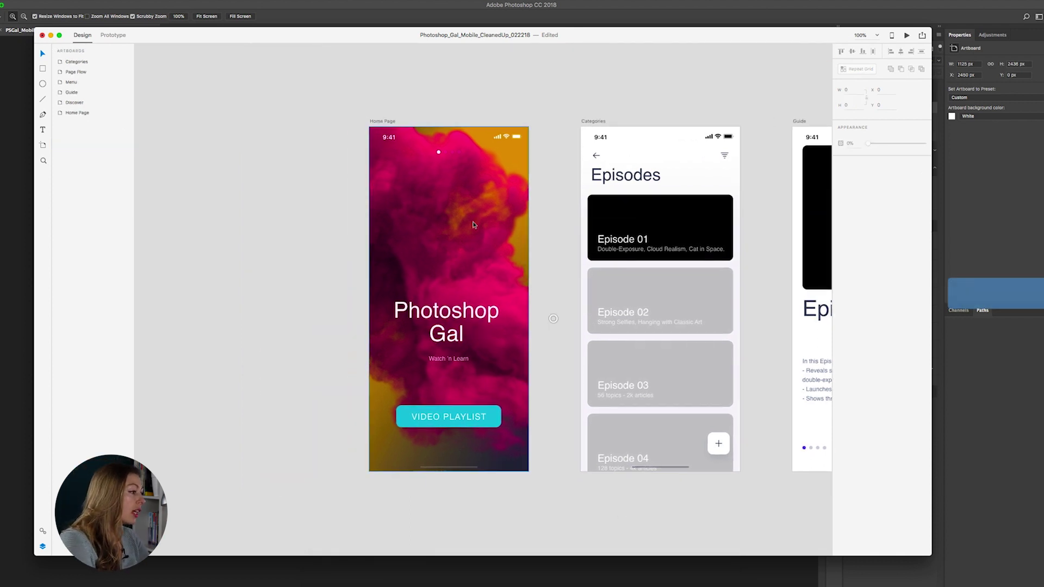
pyautogui.rightClick(508, 156)
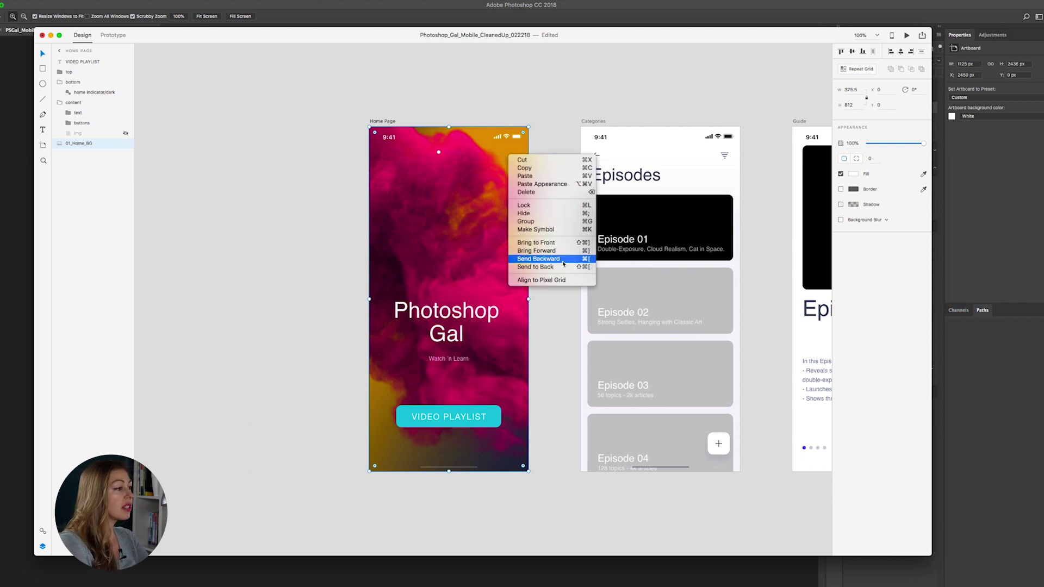
pyautogui.click(539, 267)
# Paste the copied image onto 01_Home_BG and bring Finder's Assets window forward
pyautogui.click(550, 218)
pyautogui.click(502, 213)
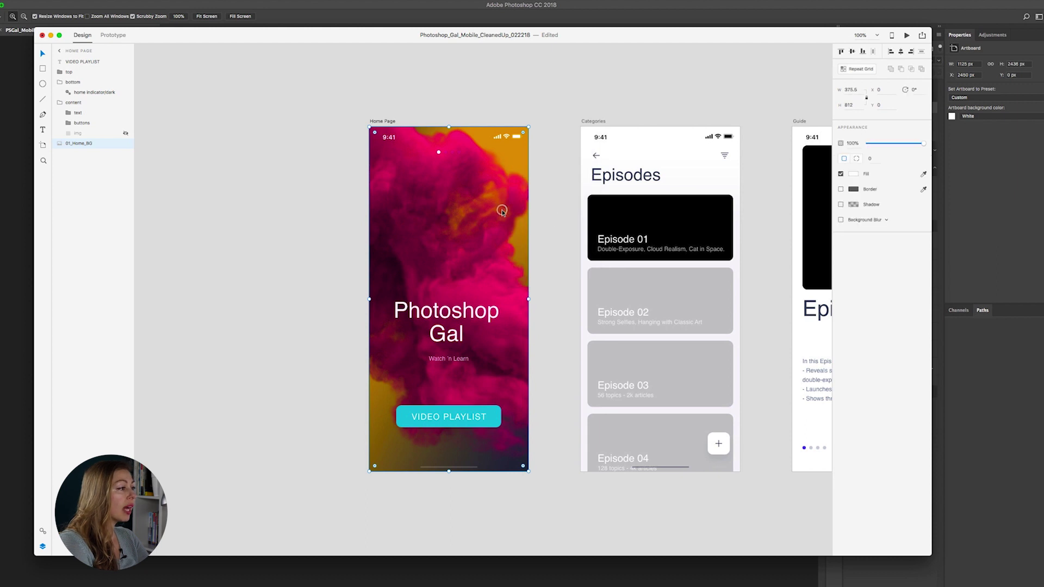
pyautogui.rightClick(497, 206)
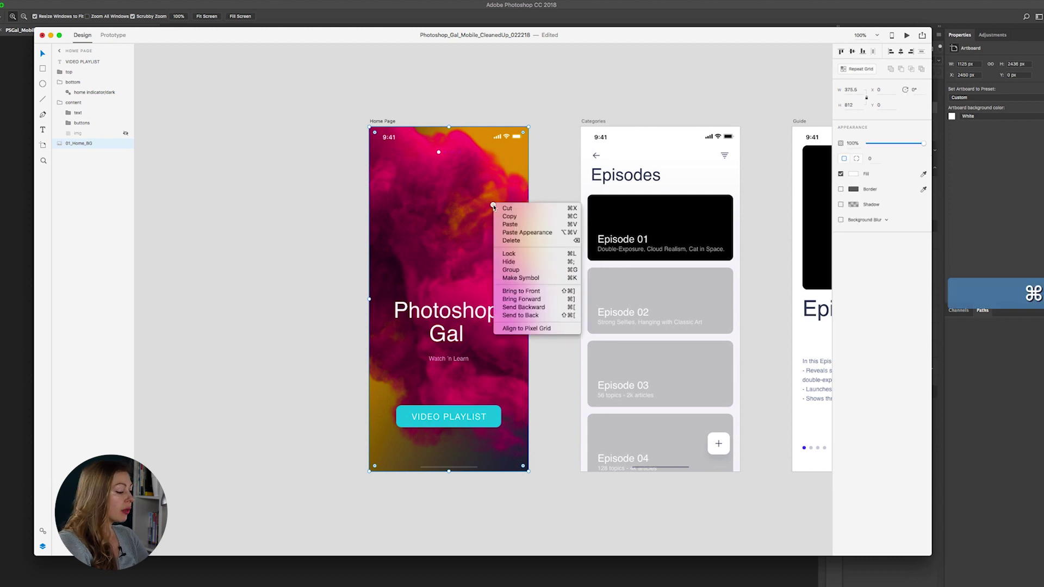
pyautogui.click(538, 225)
pyautogui.click(356, 574)
# Drag 01_Home_Image.png from Finder onto the Home Page artboard
pyautogui.click(755, 206)
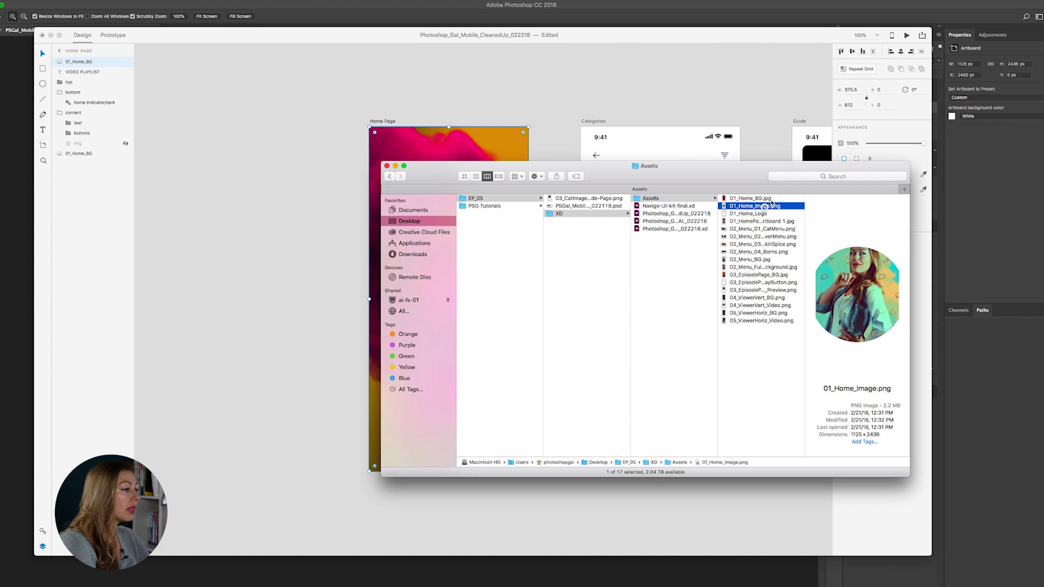
pyautogui.moveTo(680, 166); pyautogui.dragTo(674, 277)
pyautogui.moveTo(750, 317); pyautogui.dragTo(435, 143)
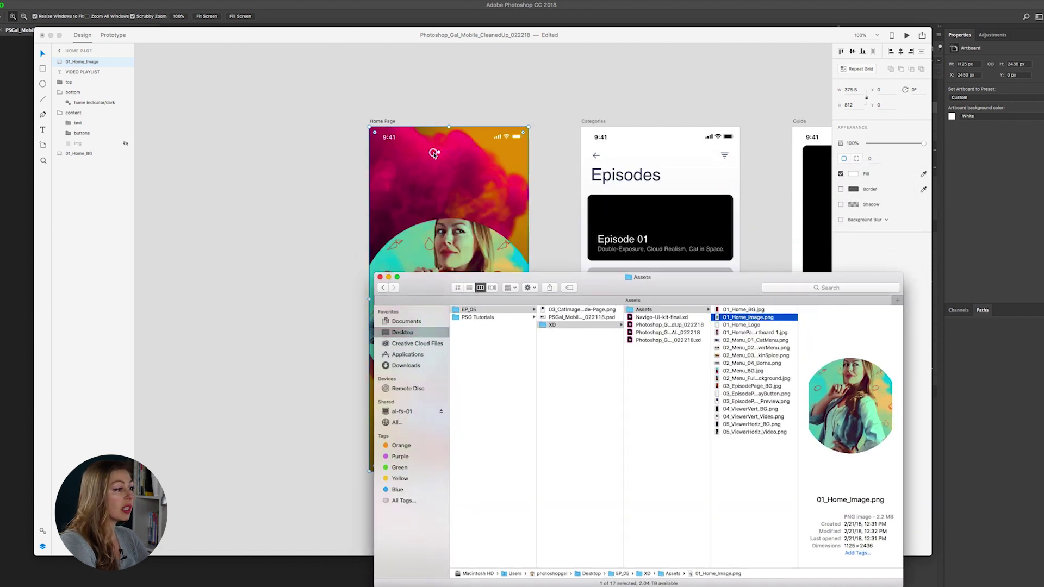
pyautogui.click(524, 96)
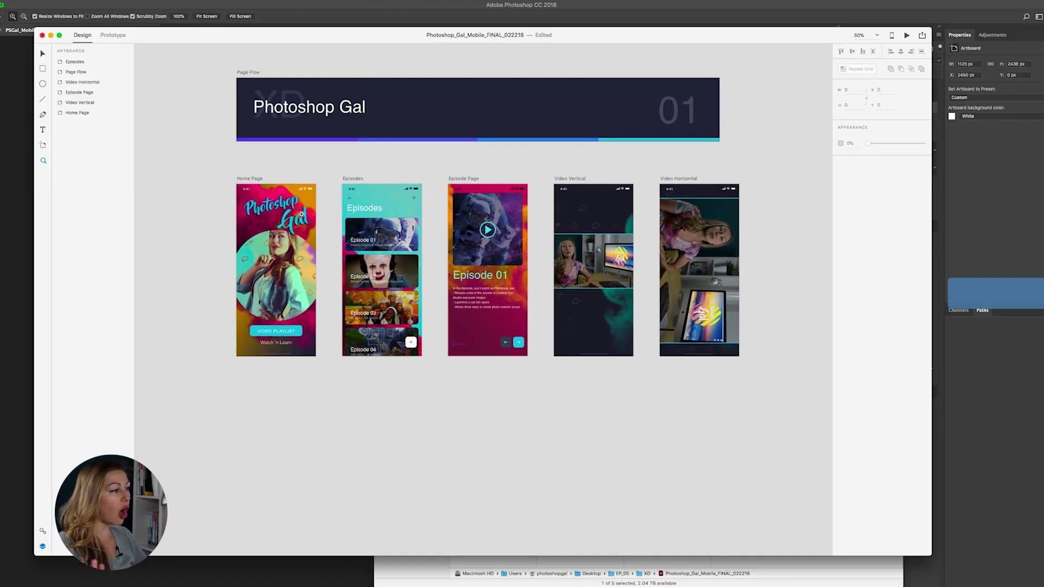
# Zoom the FINAL design to 75% around the Home Page screen
pyautogui.press('z')
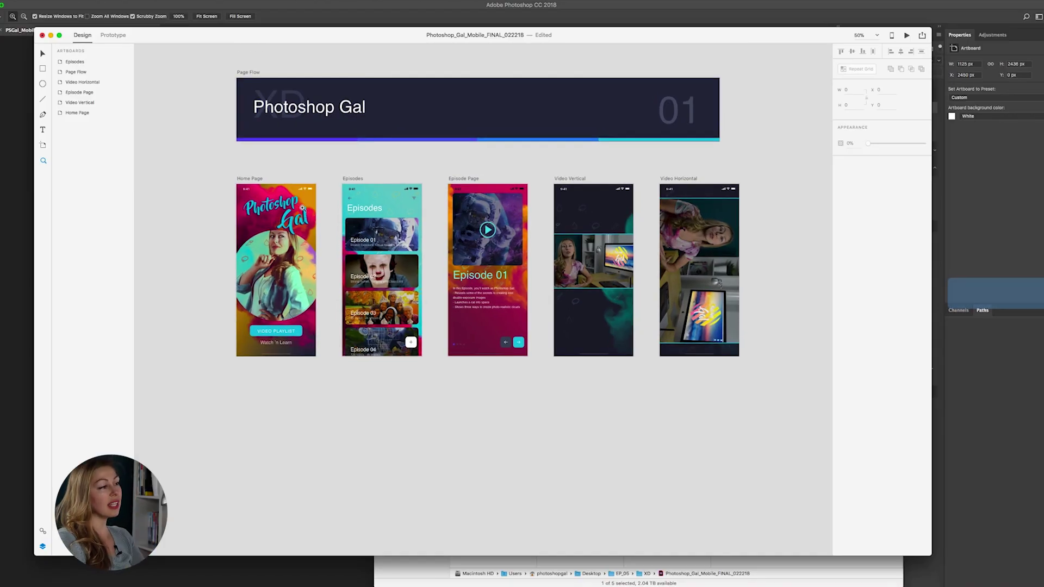
pyautogui.click(301, 214)
pyautogui.hscroll(2, 360, 223)
pyautogui.scroll(1, 359, 223)
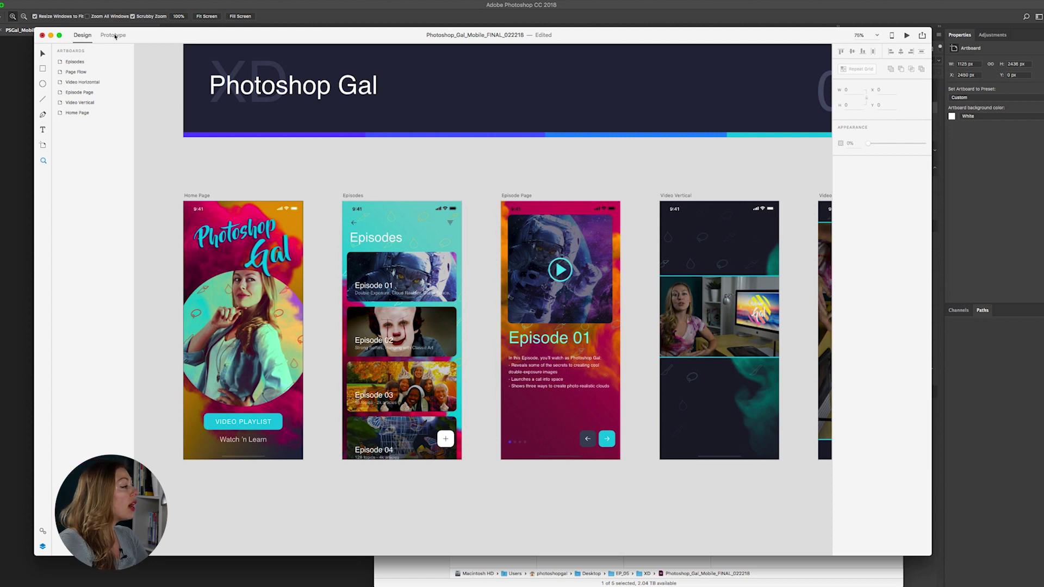
# In Prototype mode, use the Select tool to pick the Home Page's VIDEO PLAYLIST button
pyautogui.click(114, 35)
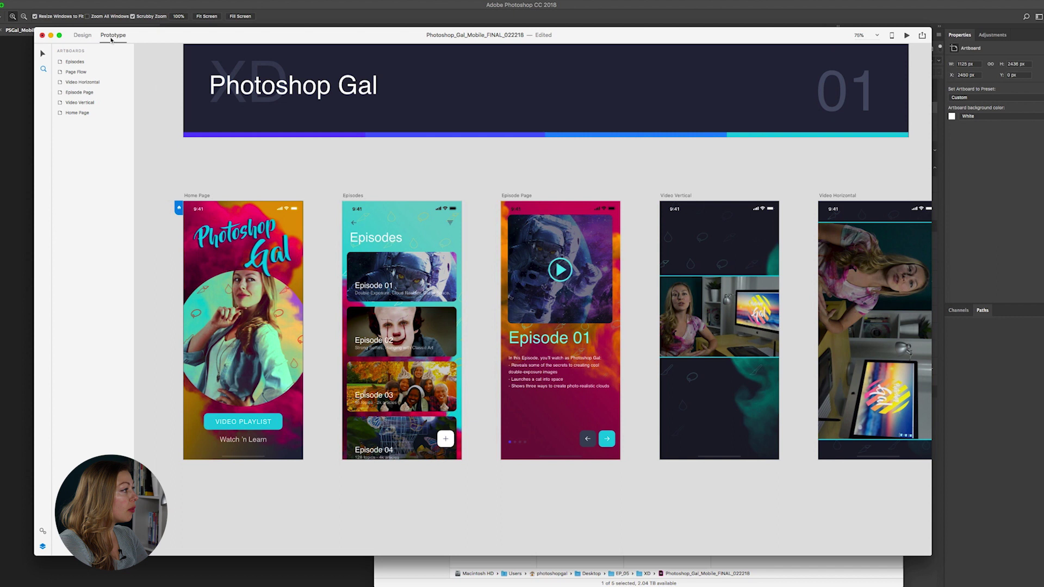
pyautogui.press('v')
pyautogui.scroll(-2, 348, 136)
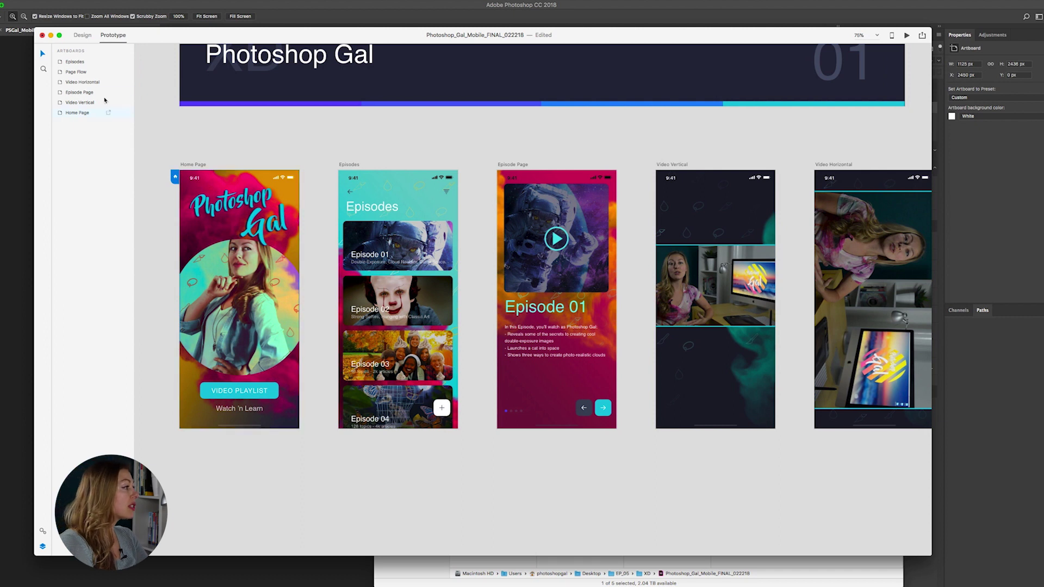
pyautogui.click(266, 394)
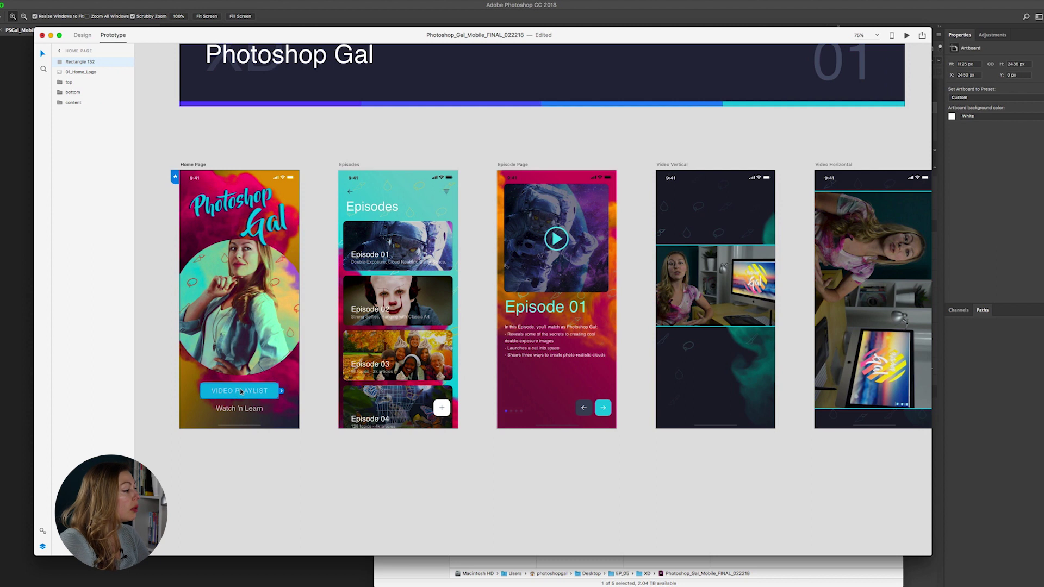
# Link the VIDEO PLAYLIST button to the Episodes screen with a Push Down transition
pyautogui.moveTo(283, 391); pyautogui.dragTo(351, 216)
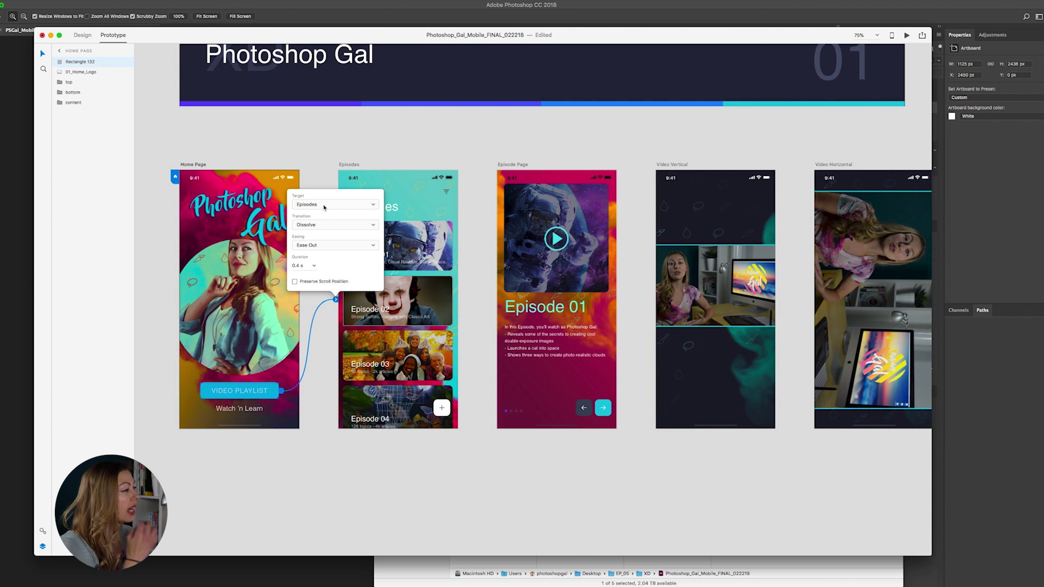
pyautogui.click(324, 225)
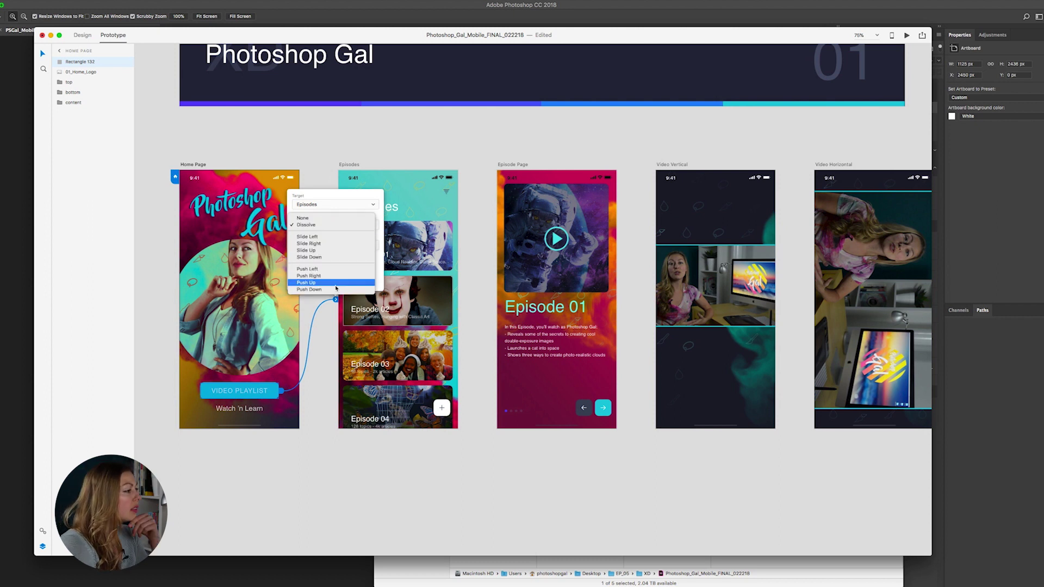
pyautogui.click(336, 283)
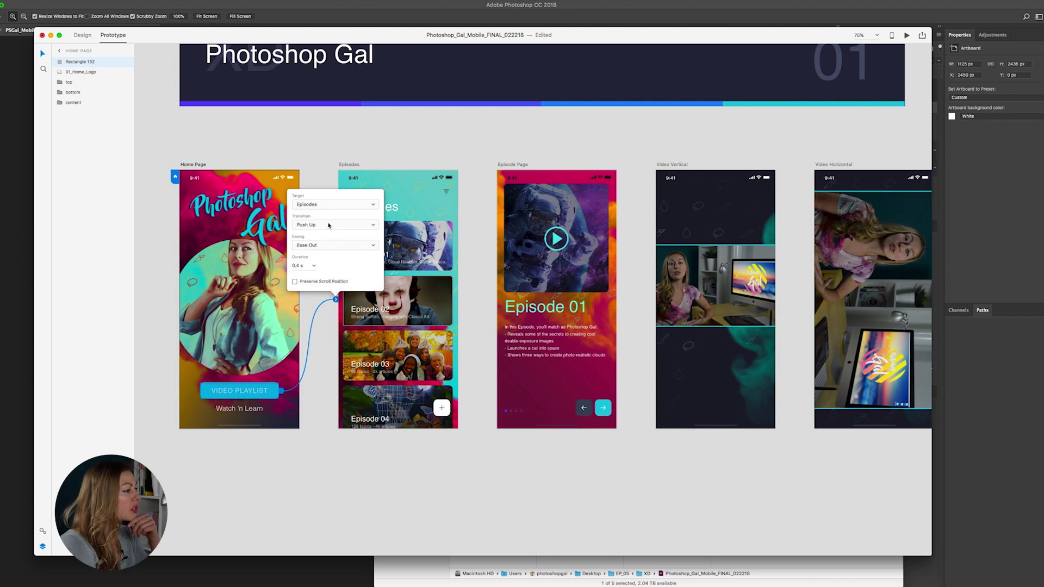
pyautogui.click(332, 224)
pyautogui.click(333, 231)
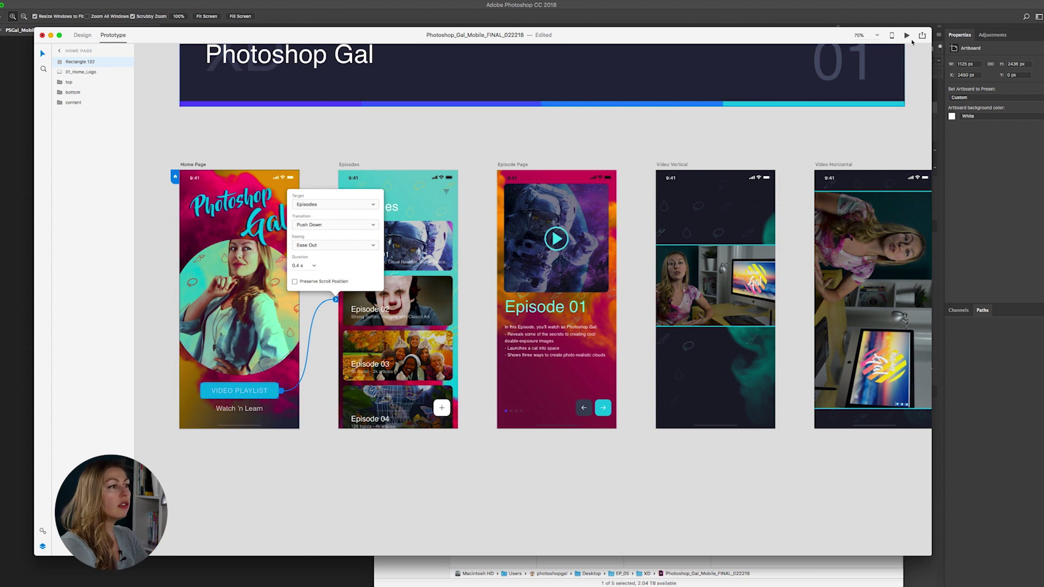
# Test the VIDEO PLAYLIST link in preview, then close the preview
pyautogui.click(907, 36)
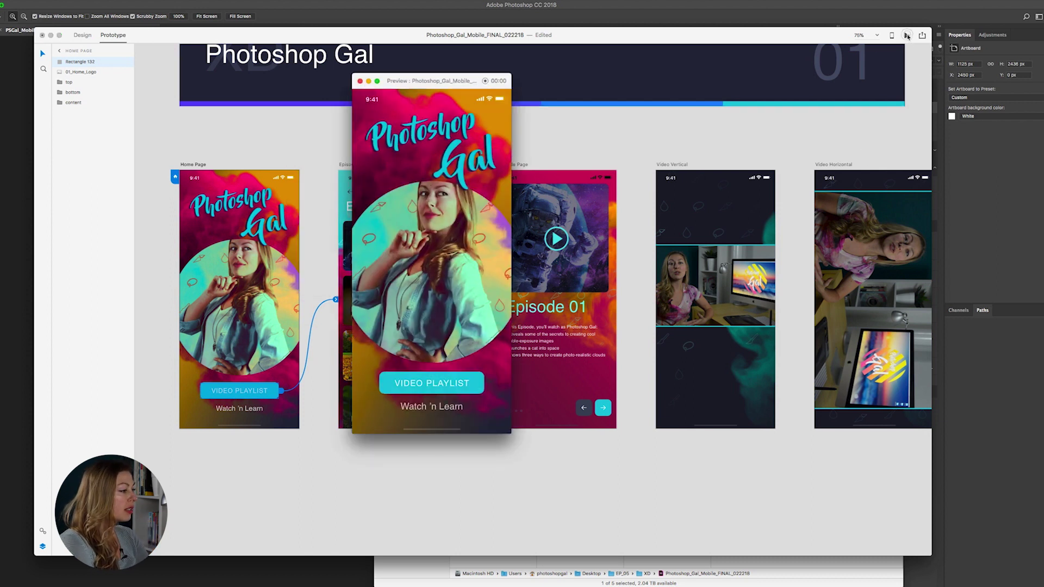
pyautogui.click(447, 383)
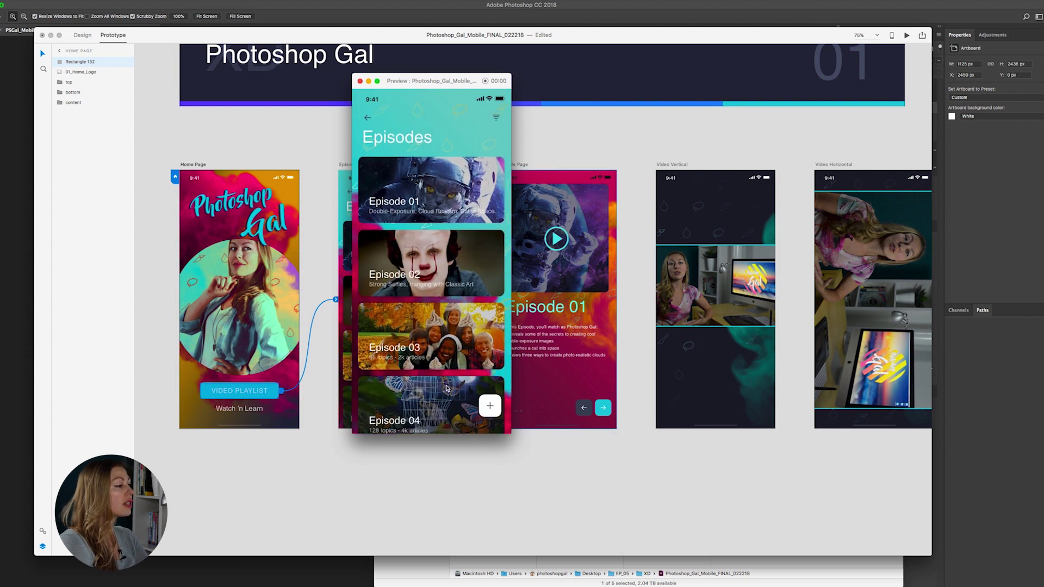
pyautogui.click(360, 82)
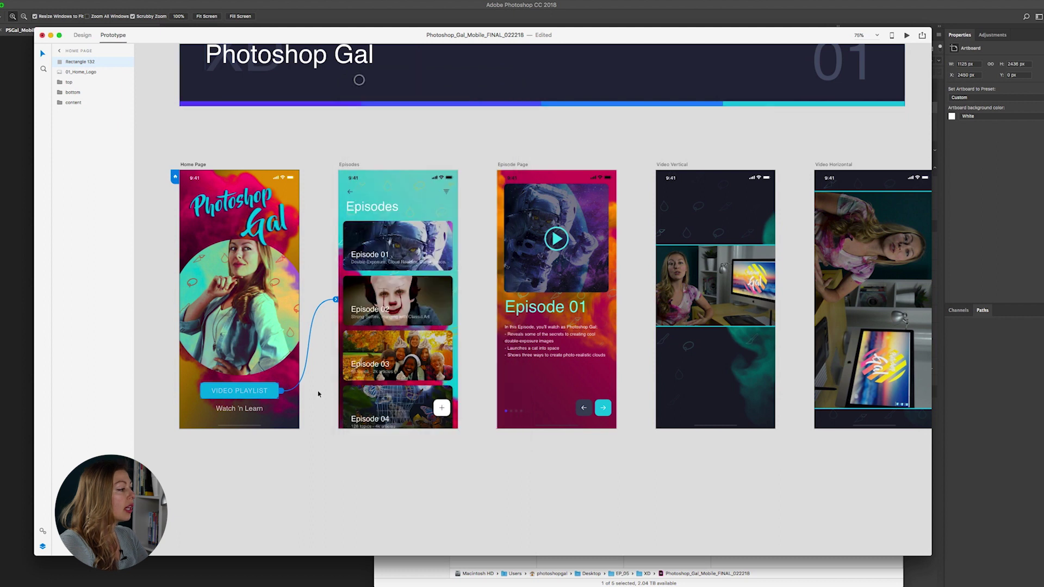
# Change the Episodes link's transition style and retest VIDEO PLAYLIST in preview
pyautogui.click(336, 300)
pyautogui.click(340, 226)
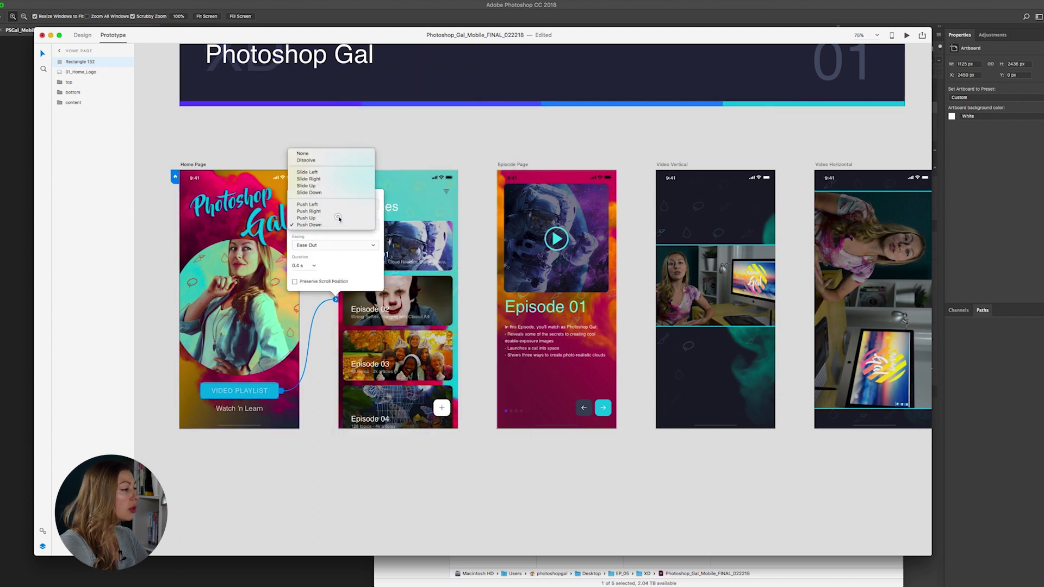
pyautogui.click(338, 215)
pyautogui.press('super+Return')
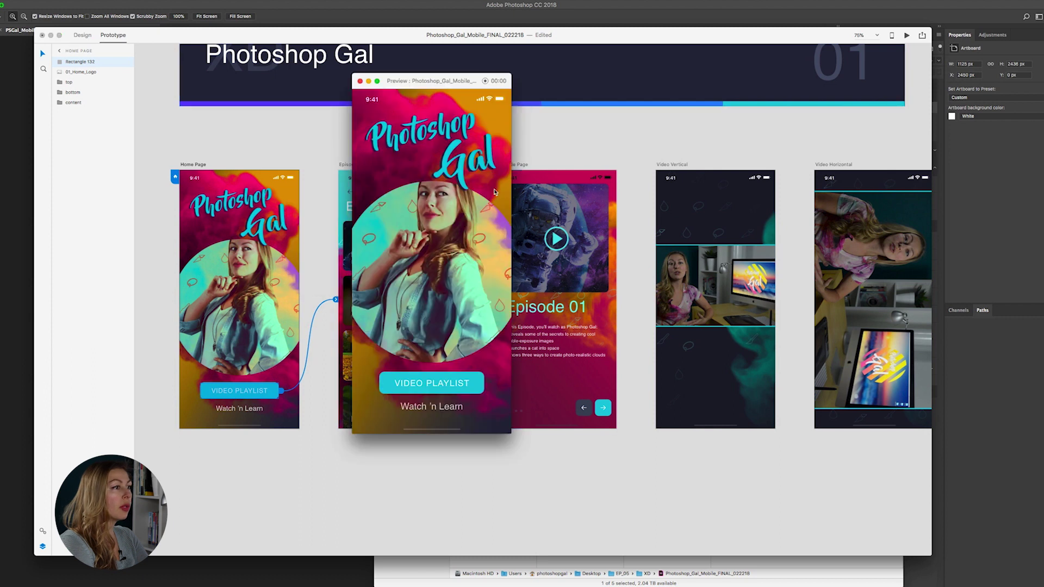
pyautogui.click(469, 380)
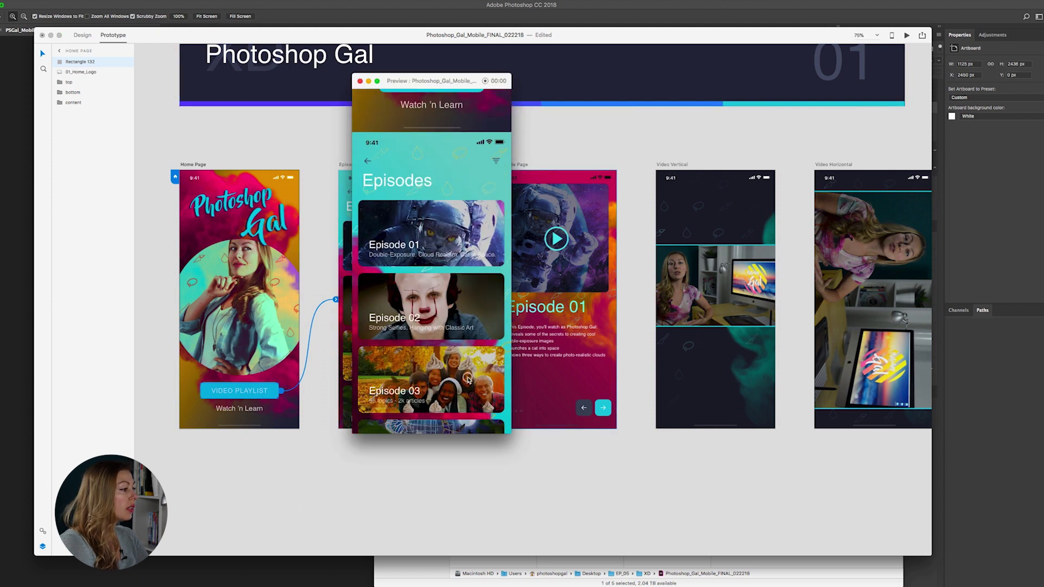
pyautogui.click(360, 83)
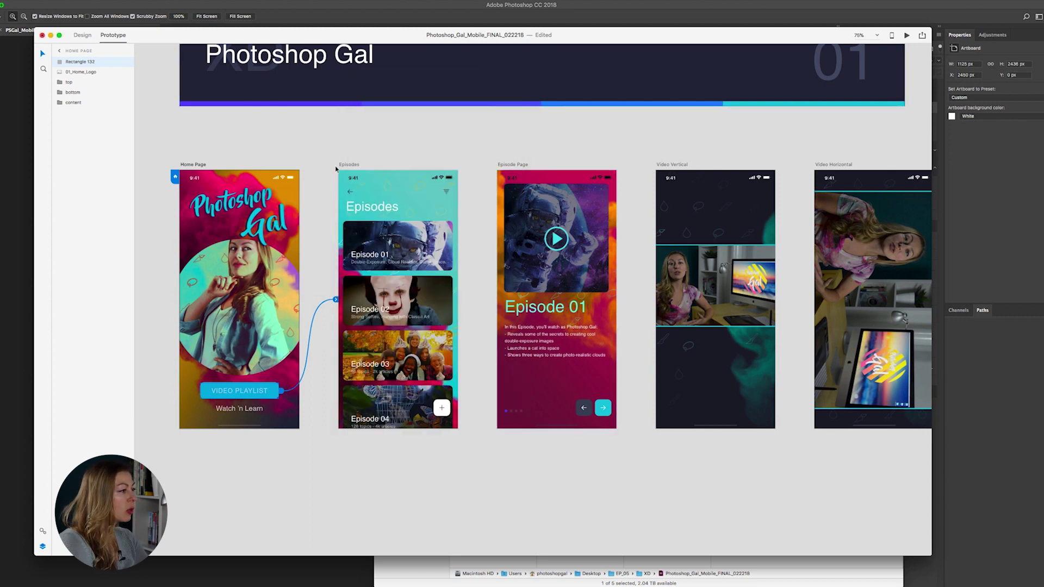
pyautogui.click(291, 232)
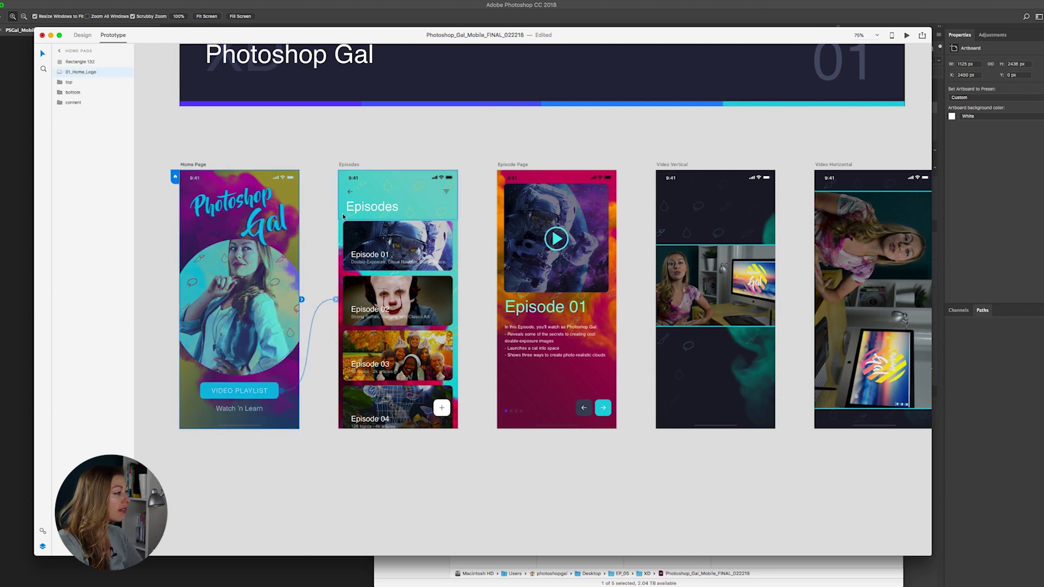
# Link the Episode 01 card to the Episode Page with a Slide Left transition
pyautogui.click(412, 242)
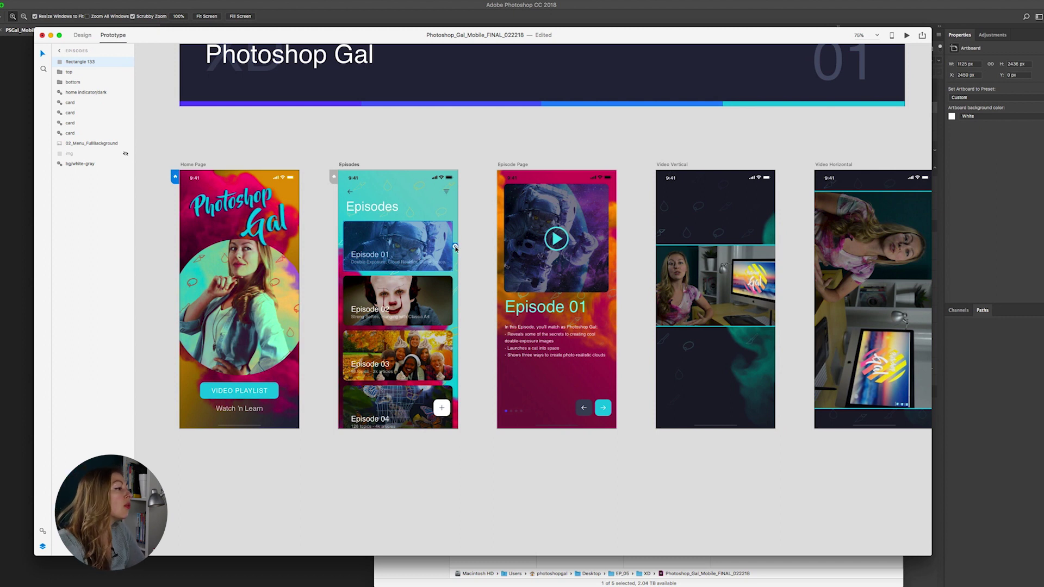
pyautogui.moveTo(455, 248); pyautogui.dragTo(532, 301)
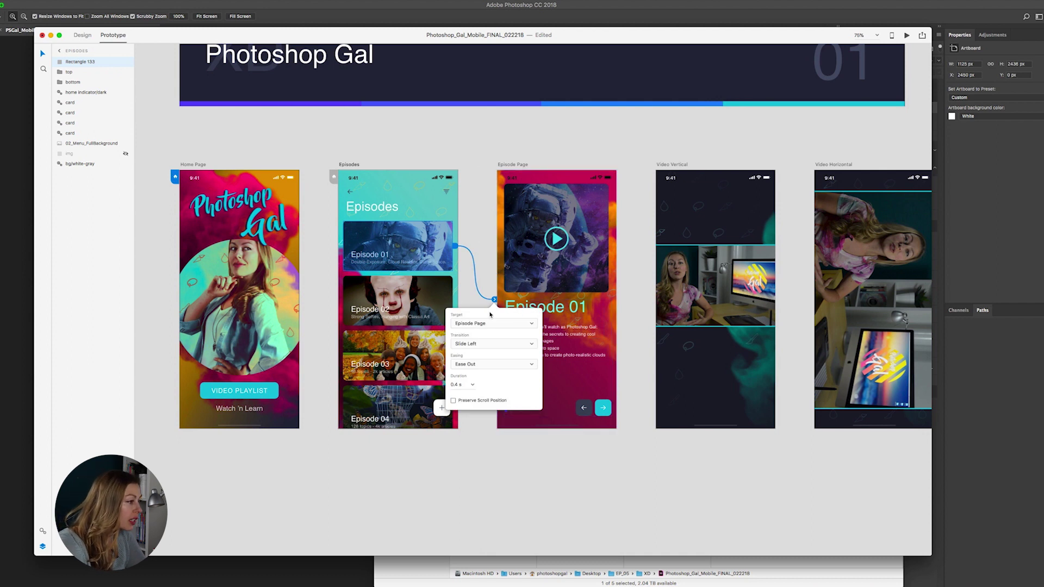
pyautogui.click(493, 344)
pyautogui.click(489, 343)
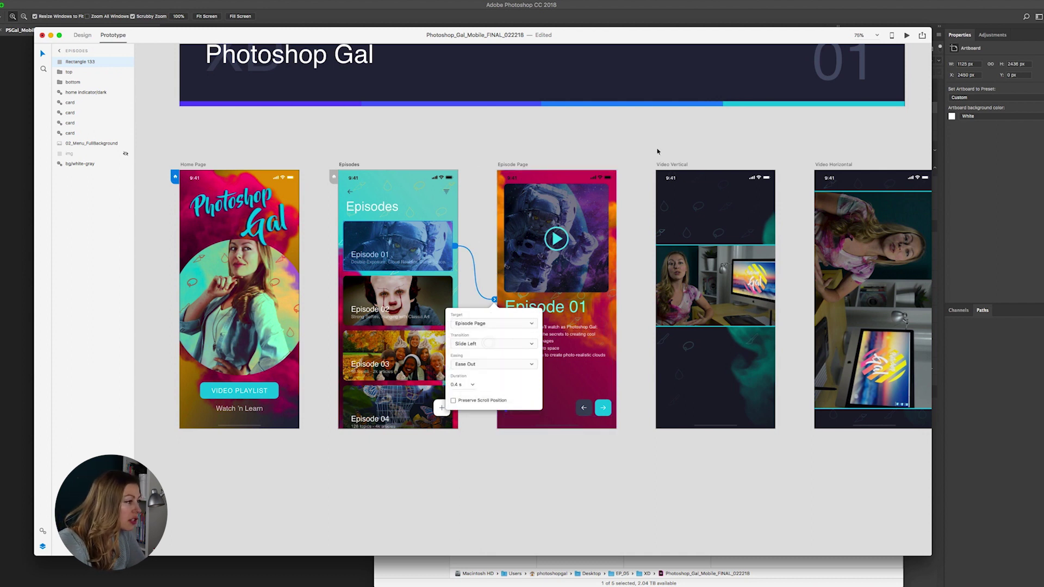
# Test Episode 01 in preview, then wire the Episode Page play button to Video Vertical
pyautogui.click(906, 34)
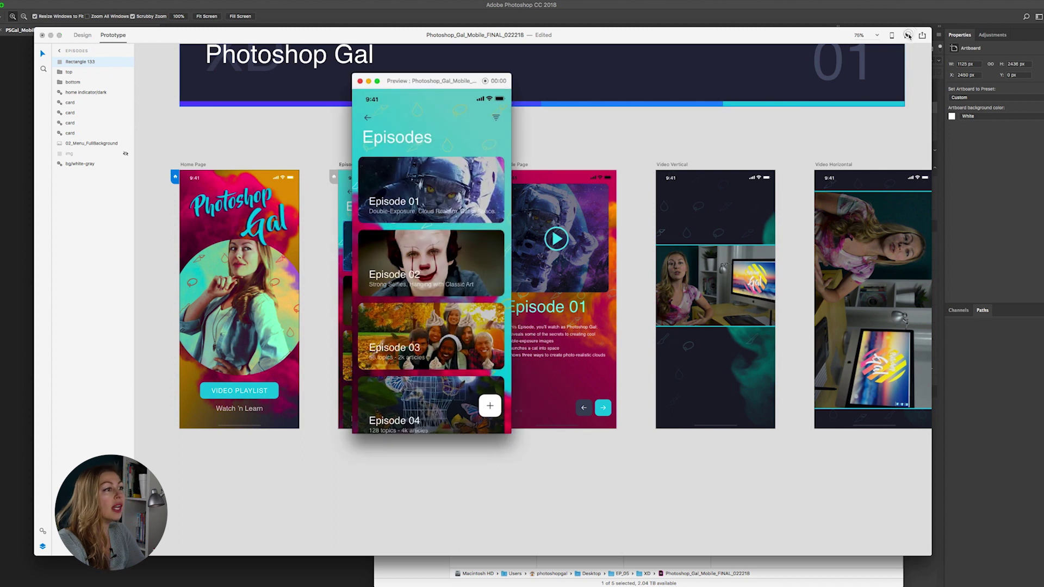
pyautogui.click(424, 211)
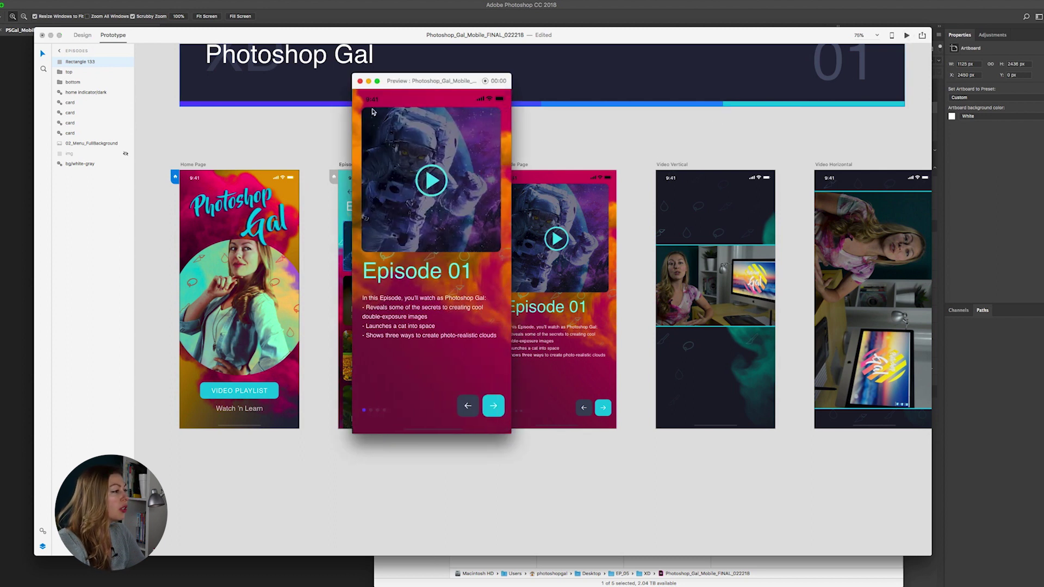
pyautogui.click(360, 82)
pyautogui.click(559, 241)
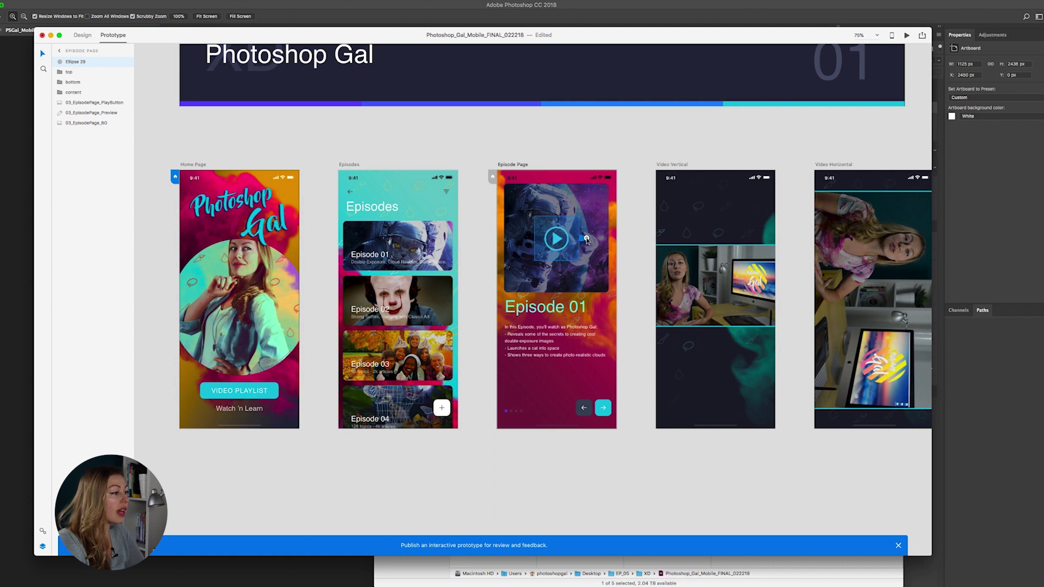
pyautogui.moveTo(586, 239); pyautogui.dragTo(676, 237)
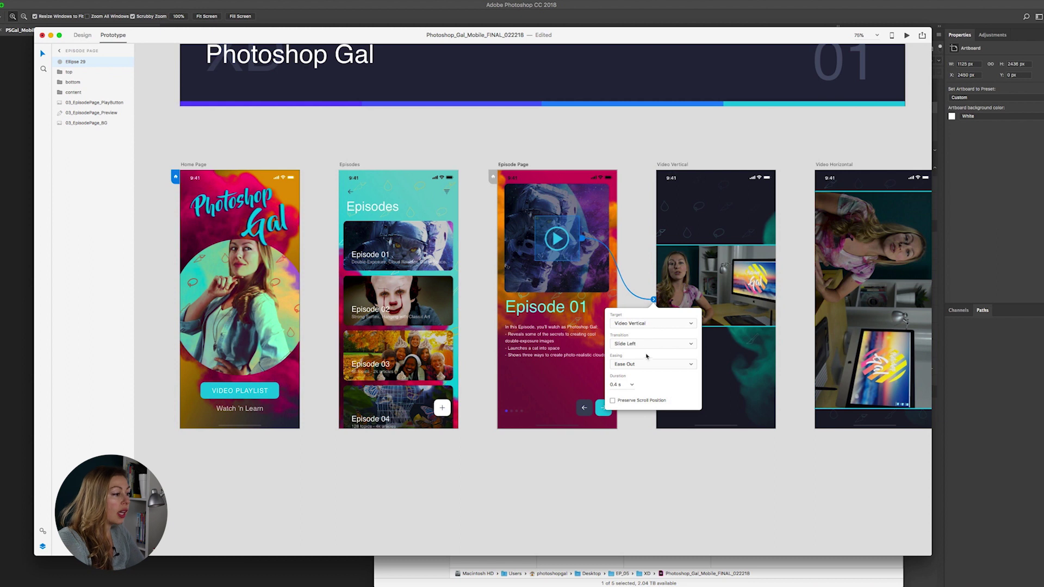
# Set the play button link's transition to Dissolve and test it in preview
pyautogui.click(647, 344)
pyautogui.click(647, 331)
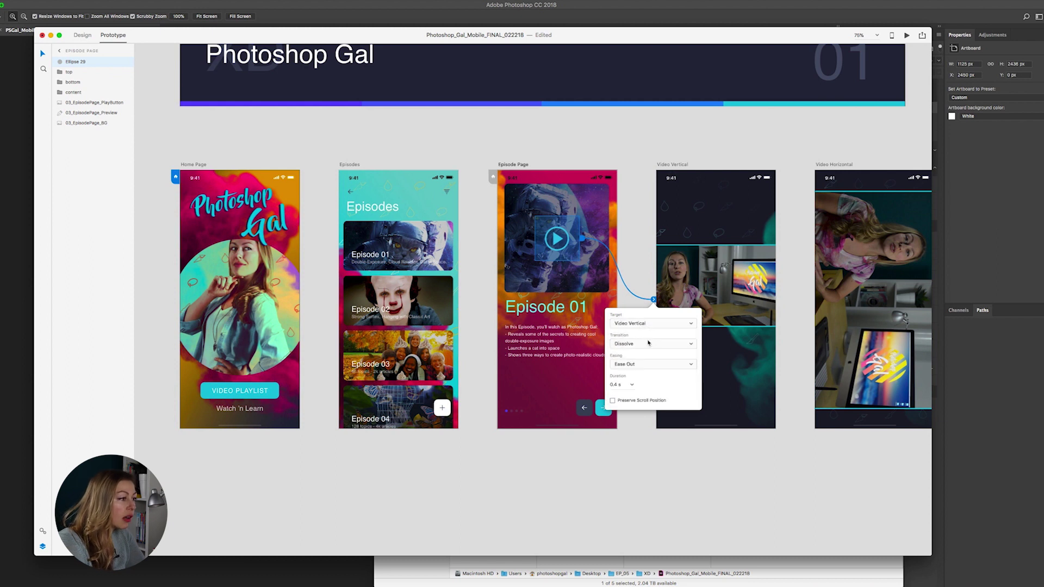
pyautogui.press('super+Return')
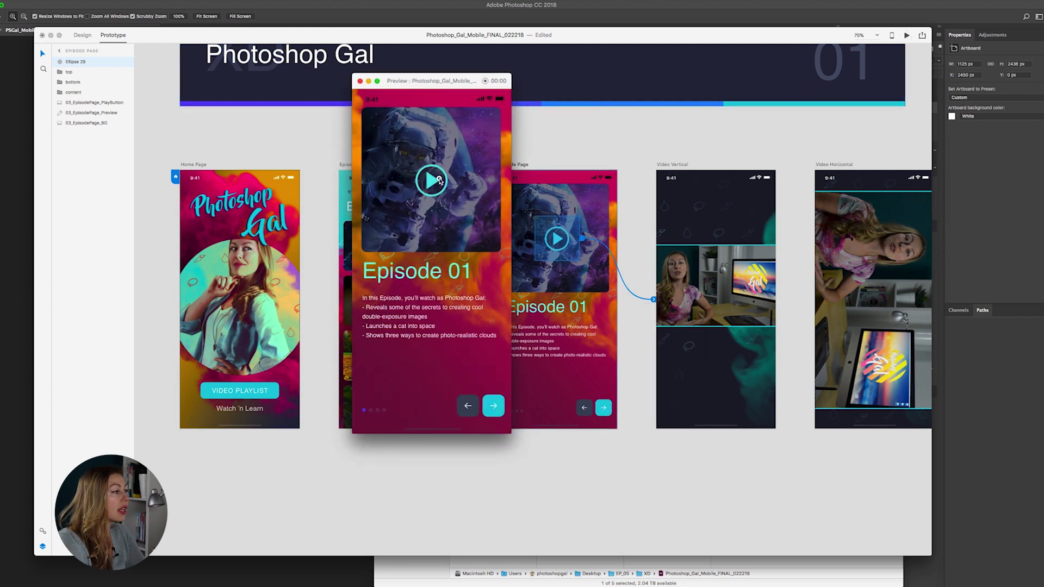
pyautogui.click(439, 181)
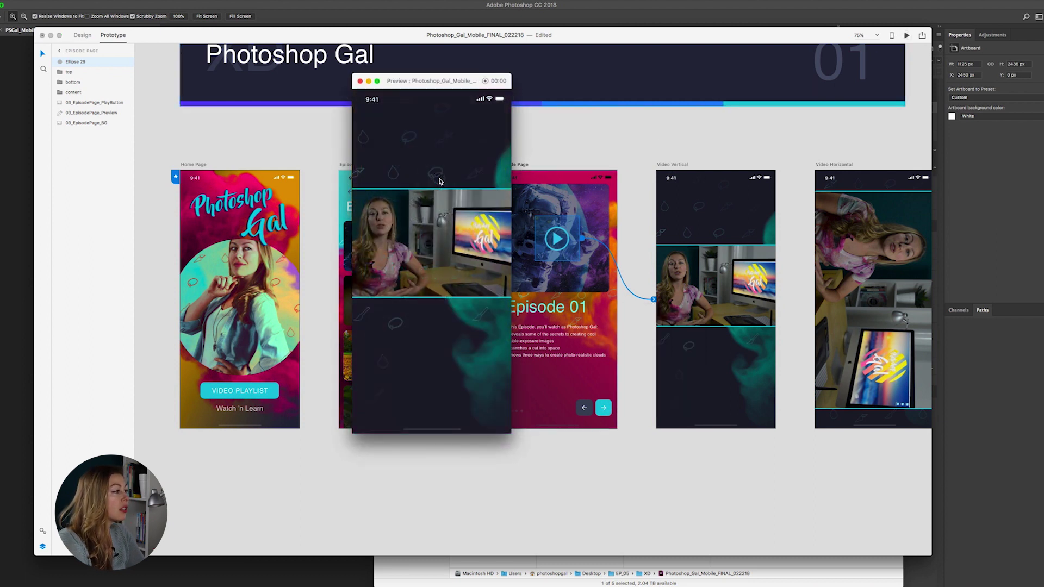
pyautogui.click(360, 82)
pyautogui.hscroll(5, 463, 242)
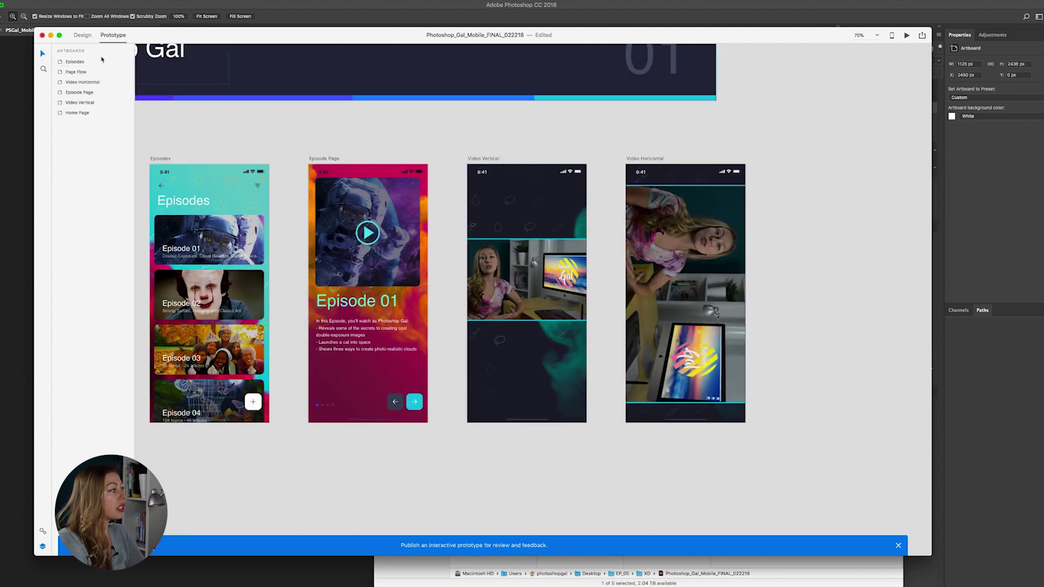
pyautogui.click(502, 249)
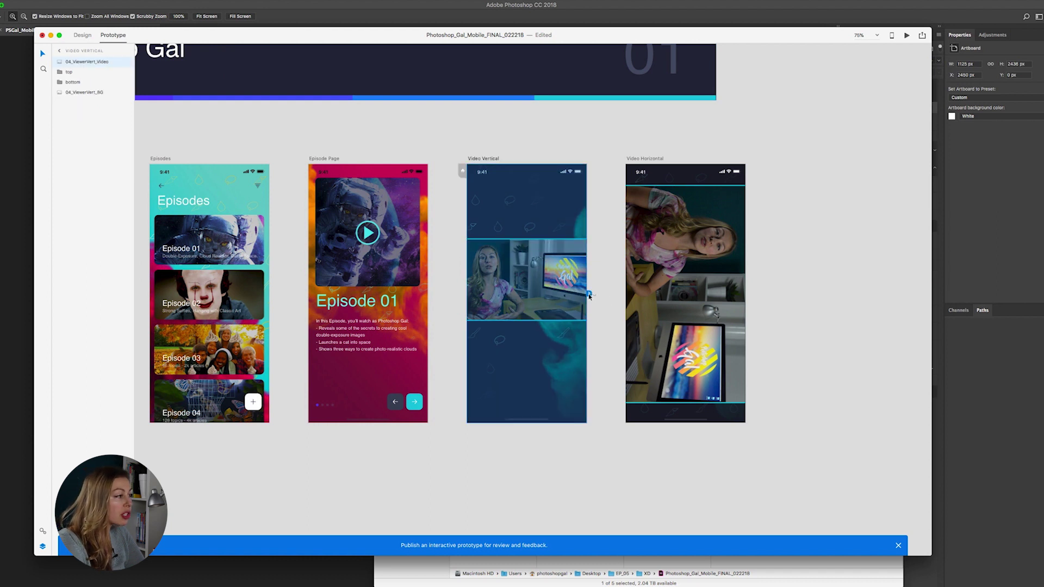
# Wire the Video Vertical video to Video Horizontal with a 0.4 s Dissolve and test it
pyautogui.moveTo(589, 294); pyautogui.dragTo(650, 211)
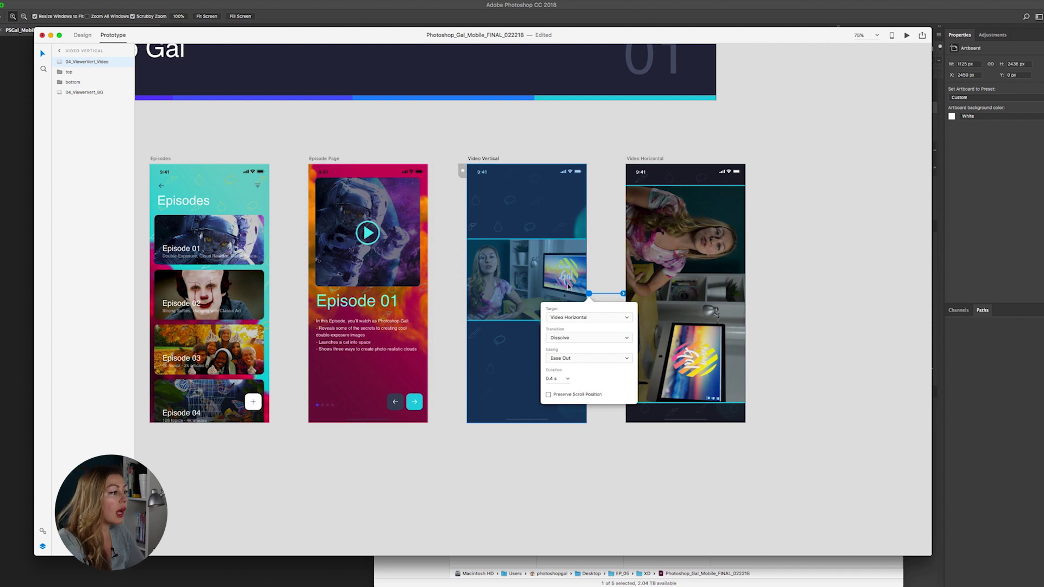
pyautogui.click(906, 35)
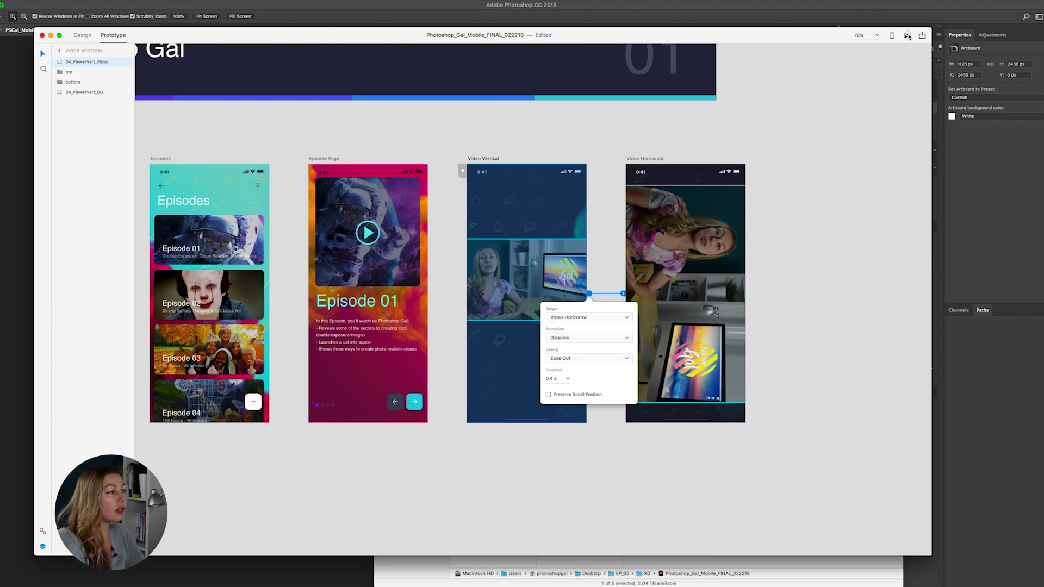
pyautogui.click(404, 121)
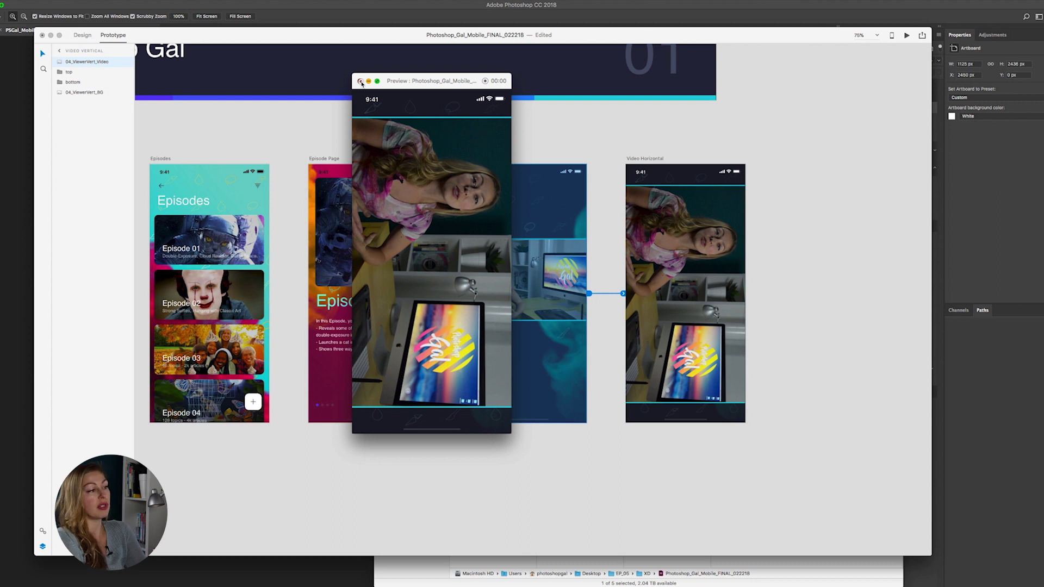
pyautogui.click(360, 81)
pyautogui.scroll(-3, 406, 146)
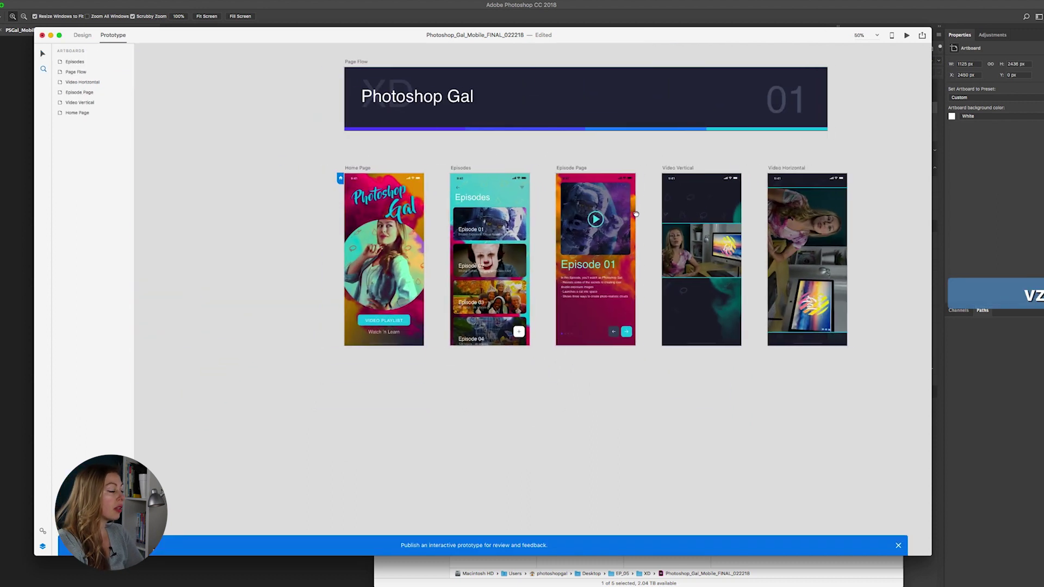
pyautogui.scroll(3, 692, 326)
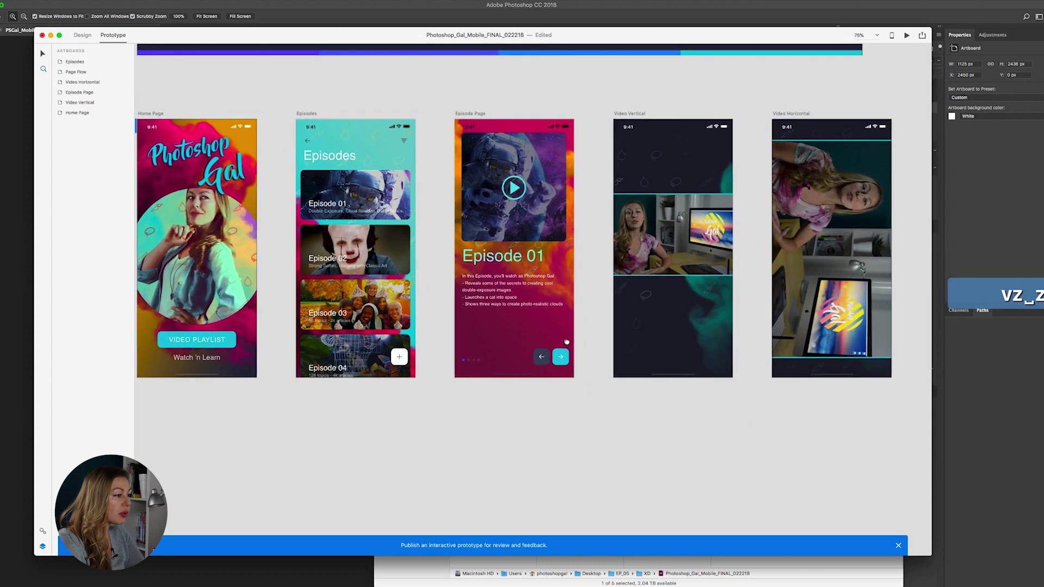
pyautogui.click(560, 357)
pyautogui.click(561, 357)
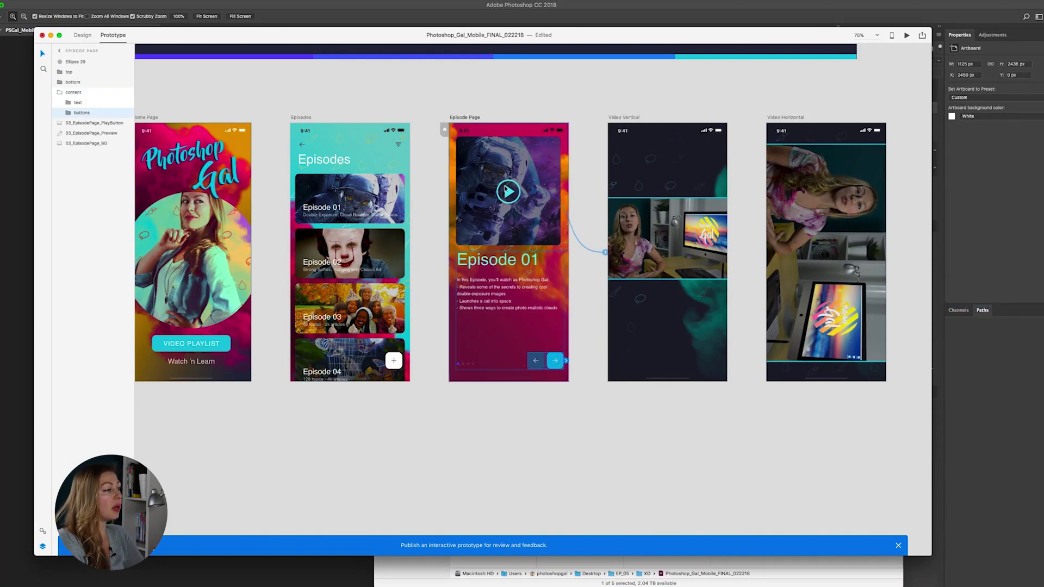
pyautogui.press('z')
pyautogui.keyDown('alt'); pyautogui.click(517, 392); pyautogui.keyUp('alt')
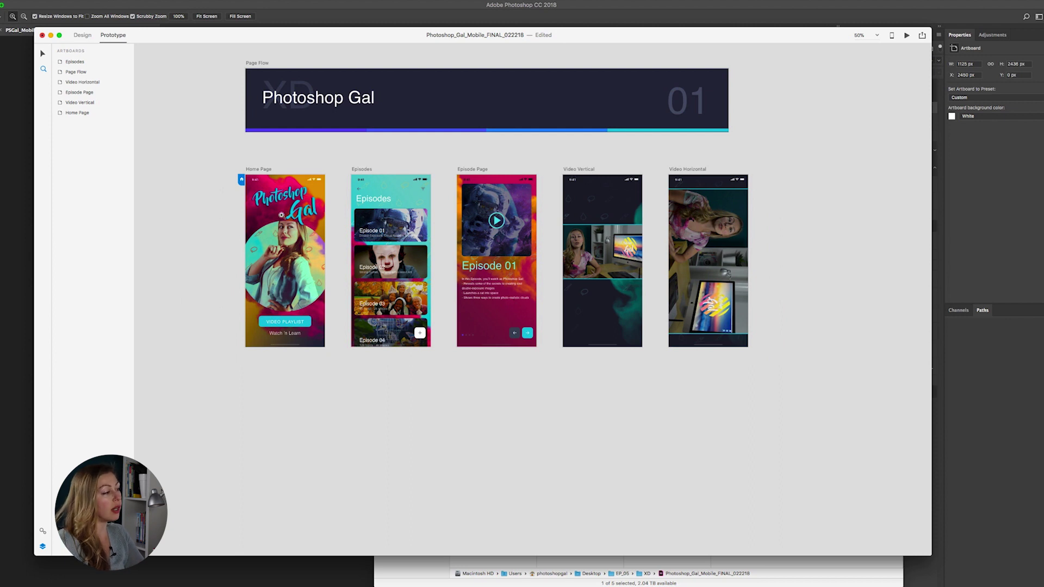
pyautogui.click(268, 150)
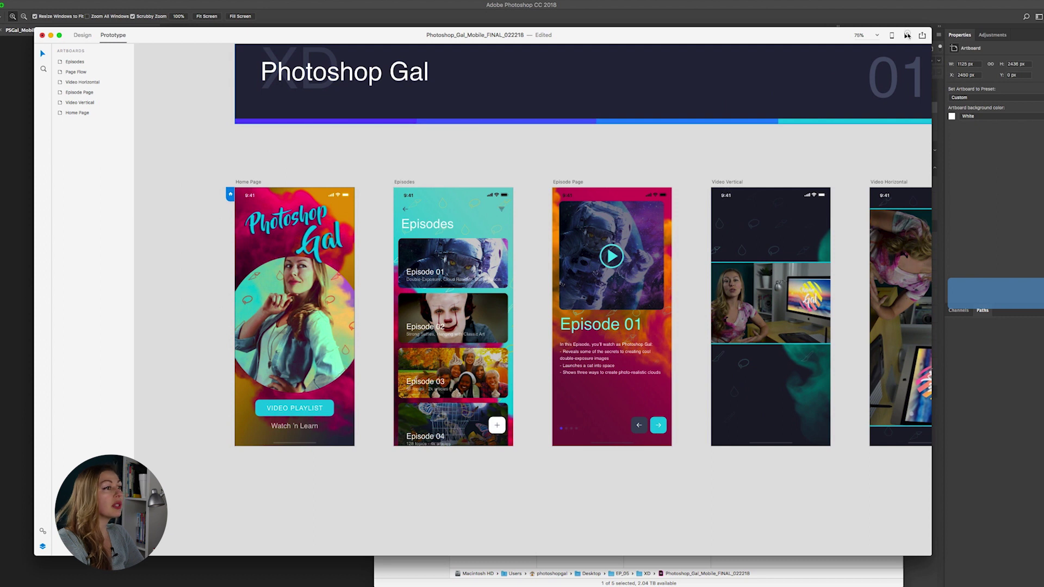
pyautogui.click(907, 35)
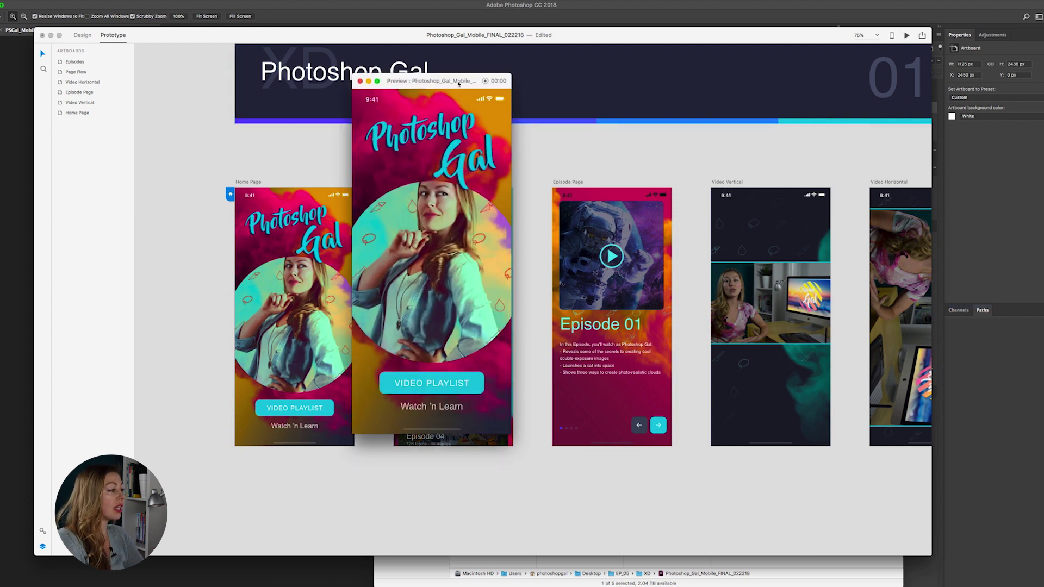
# Play the enlarged preview through VIDEO PLAYLIST, Episode 01 and play, then close it
pyautogui.moveTo(589, 442); pyautogui.dragTo(780, 554)
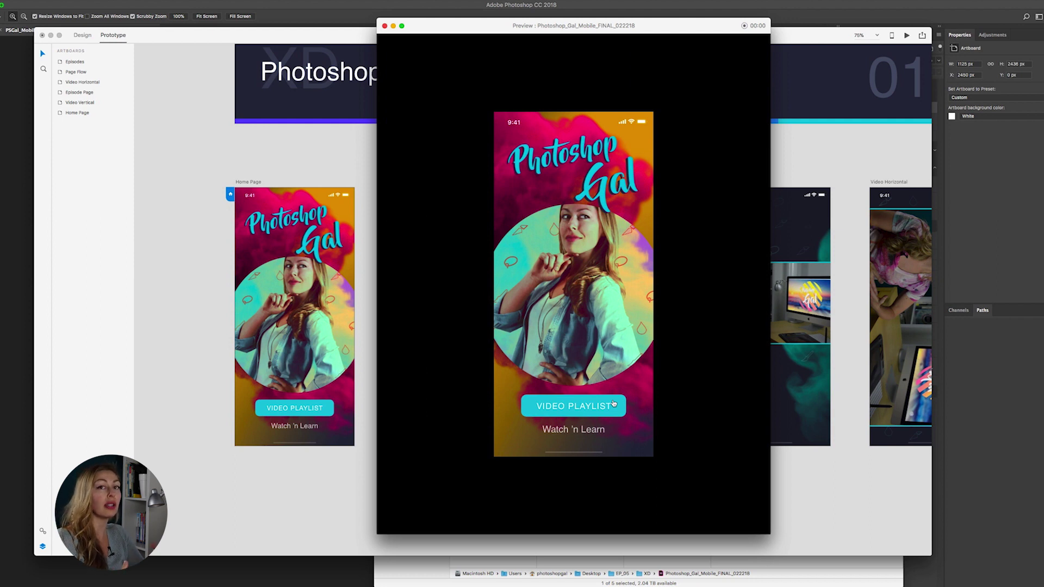
pyautogui.click(574, 408)
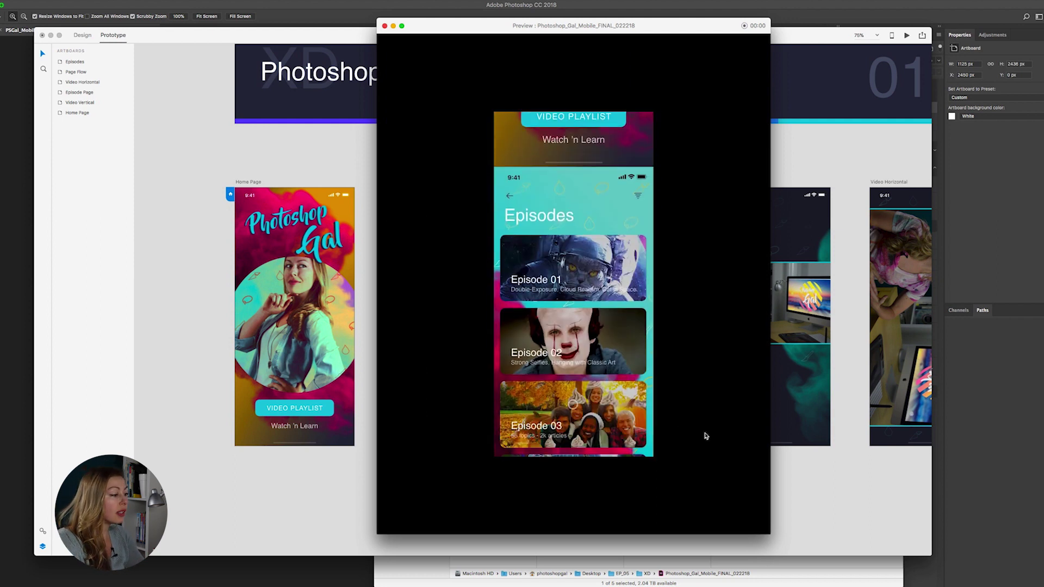
pyautogui.click(599, 231)
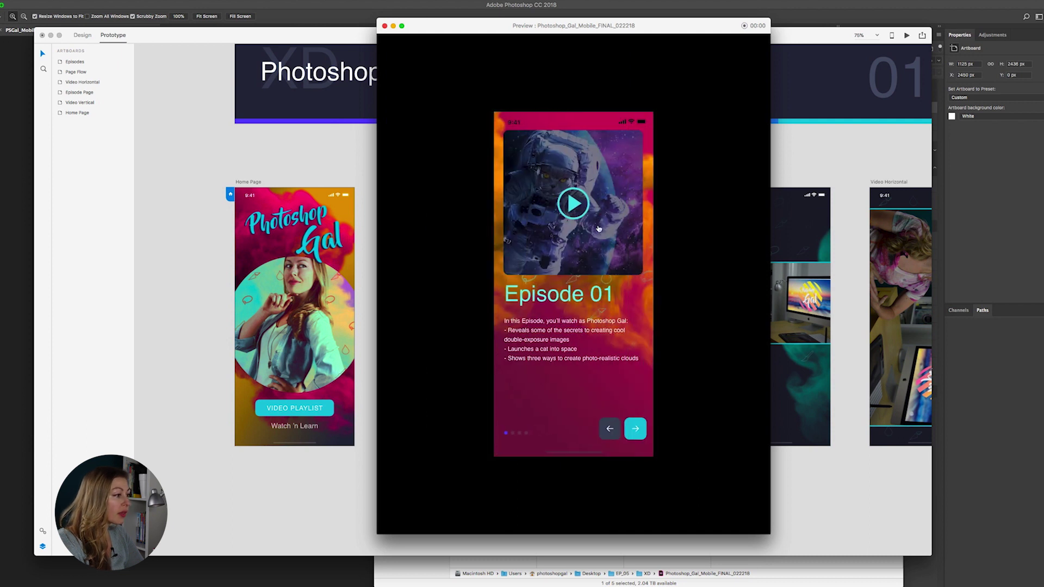
pyautogui.click(577, 205)
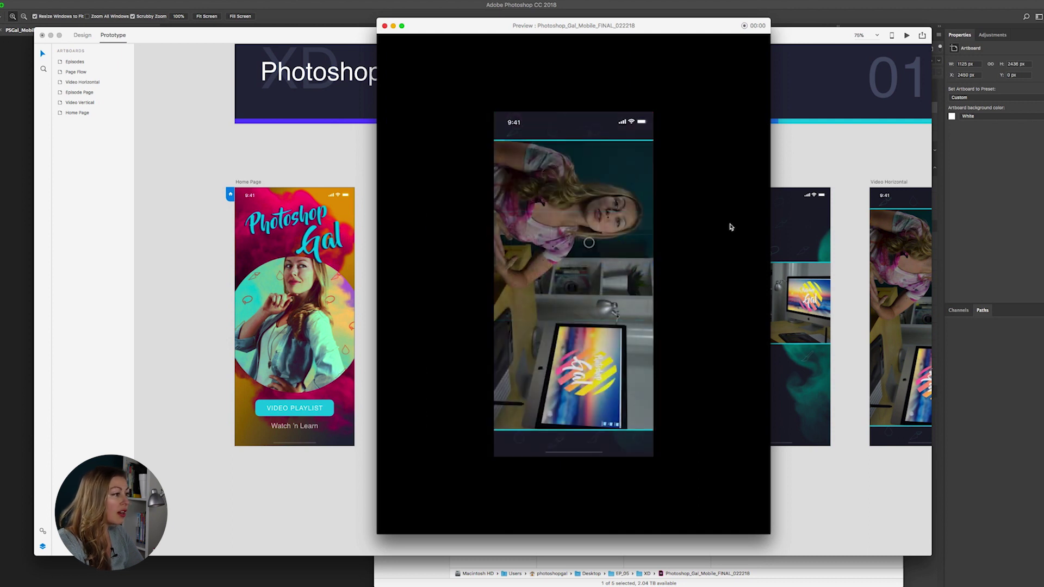
pyautogui.press('super+w')
pyautogui.click(76, 35)
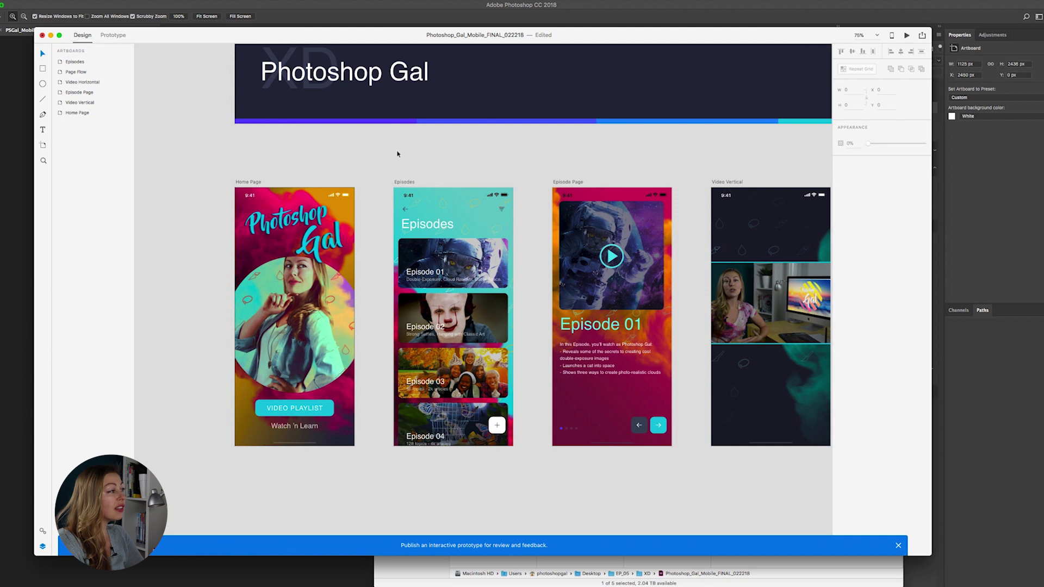